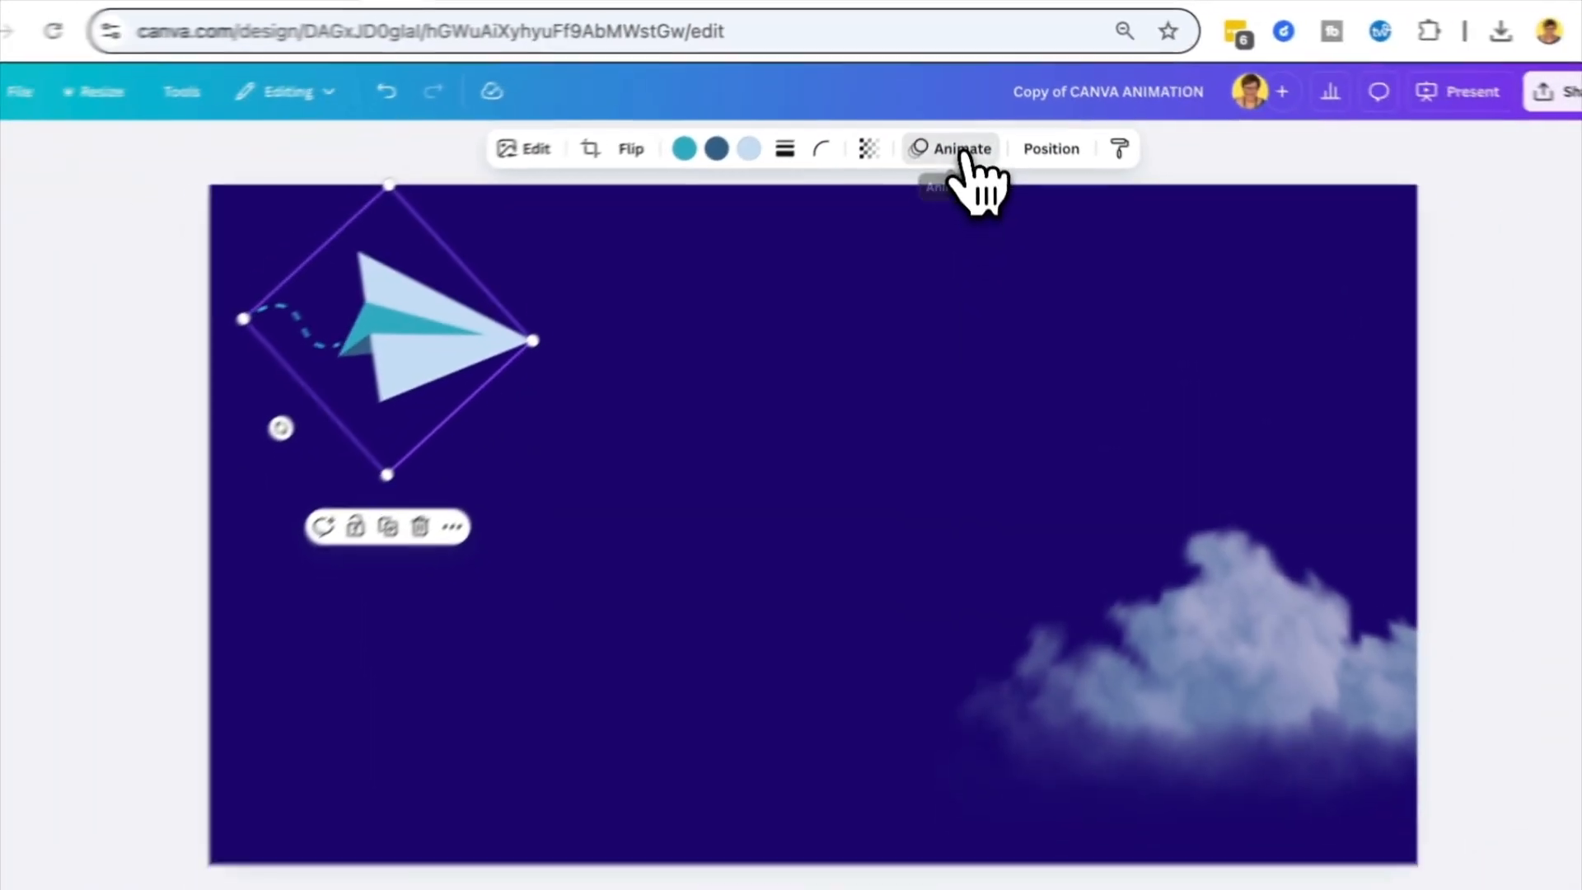
Step: Create a custom animation that moves the paper plane along a double-looped path to the right side of the page
{"action": "left_click", "coordinate": [961, 149]}
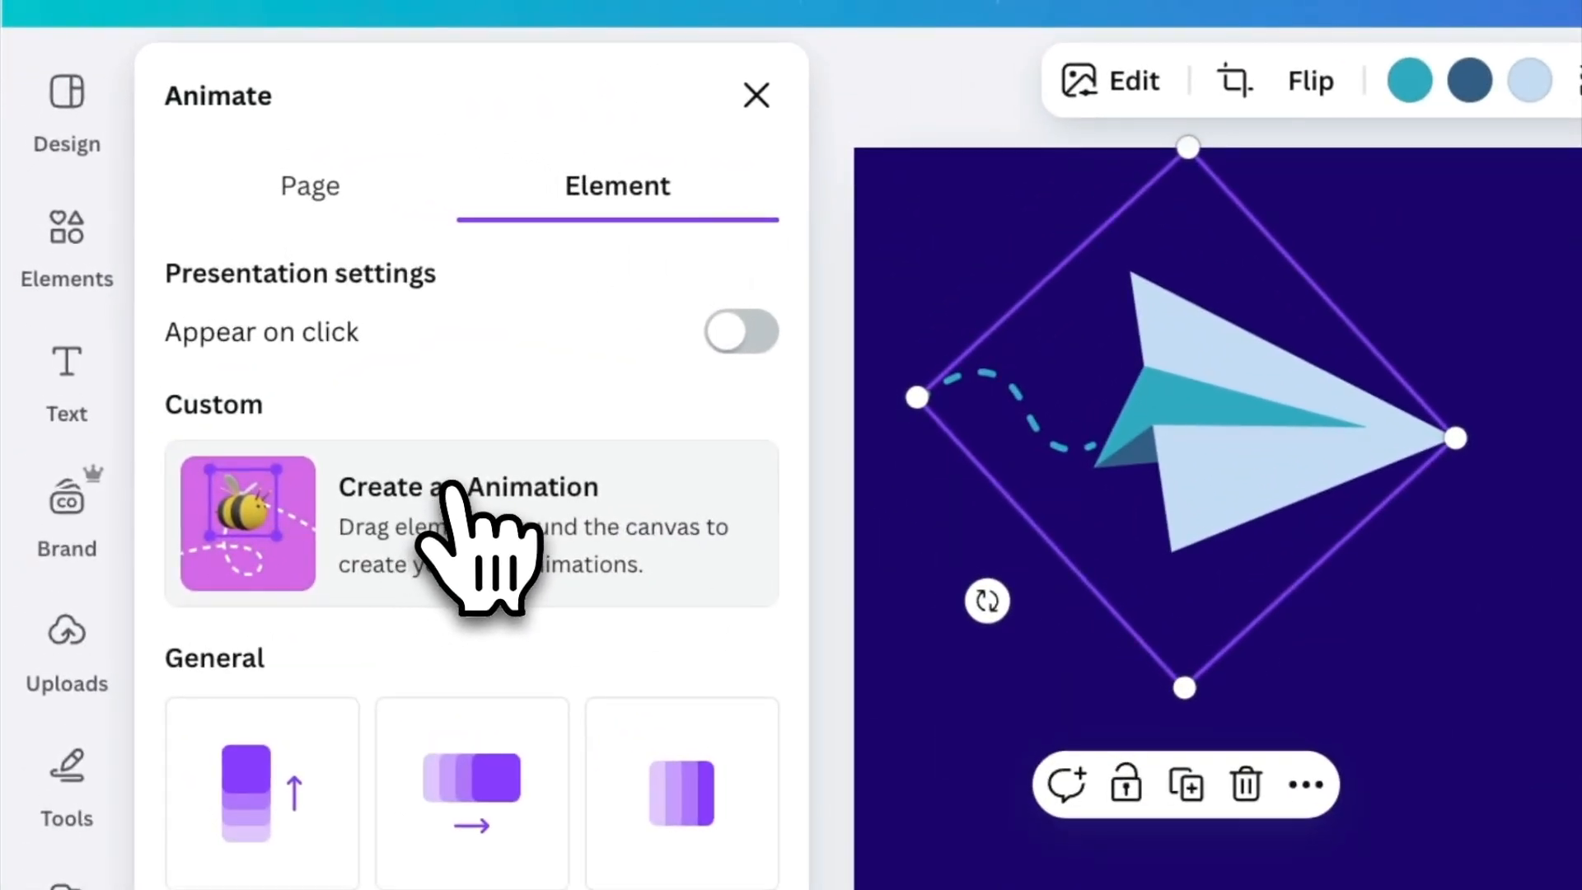
{"action": "left_click", "coordinate": [452, 486]}
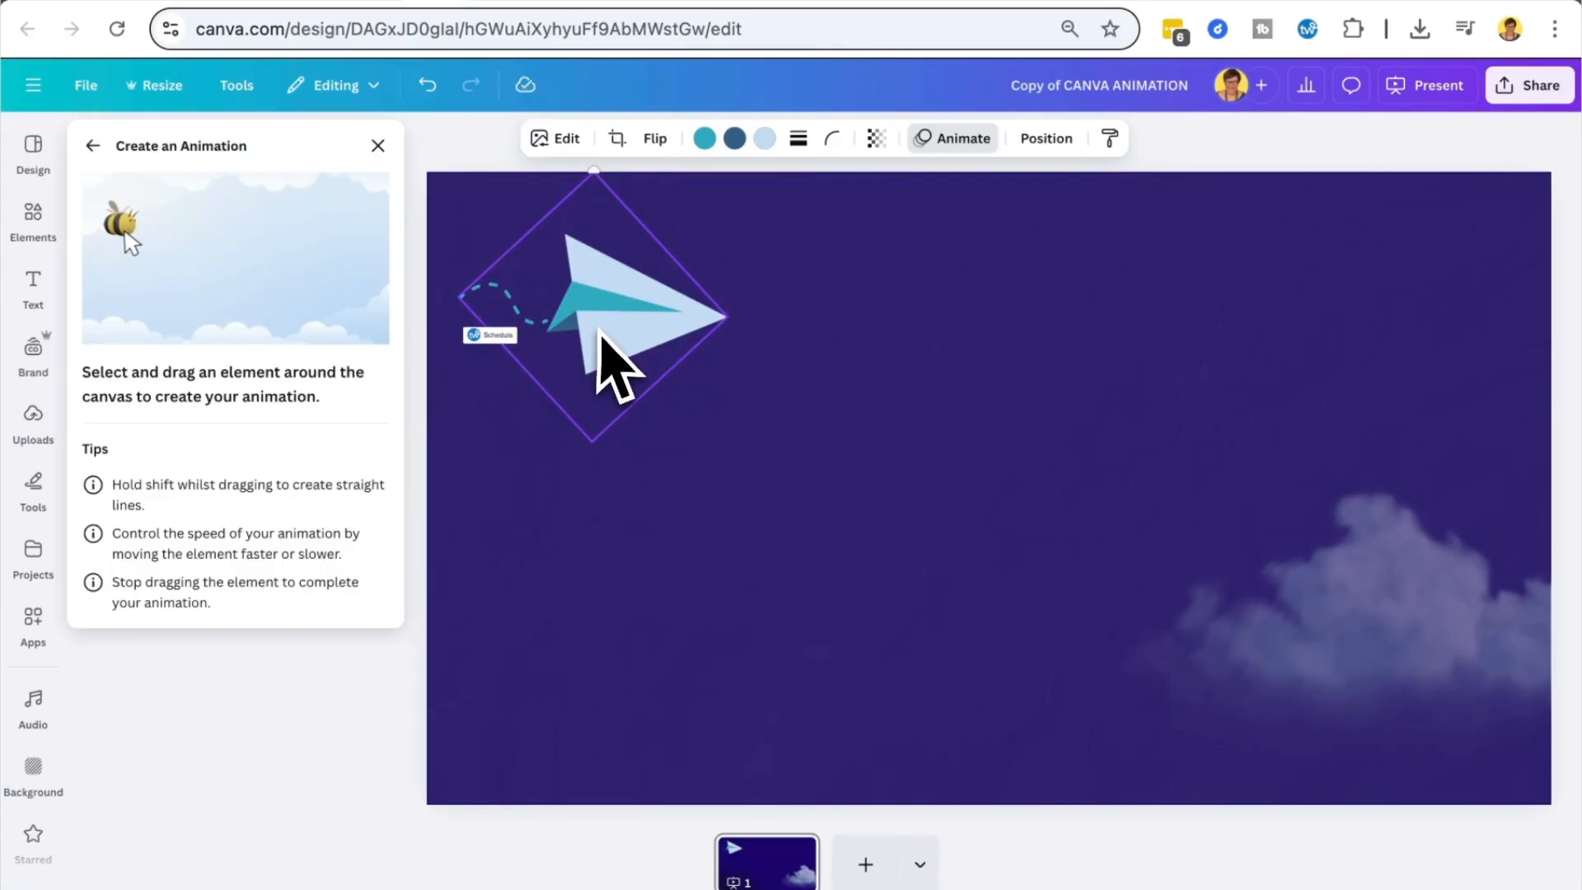
{"action": "mouse_move", "coordinate": [606, 326]}
{"action": "left_mouse_down"}
{"action": "mouse_move", "coordinate": [675, 313]}
{"action": "mouse_move", "coordinate": [715, 378]}
{"action": "mouse_move", "coordinate": [641, 445]}
{"action": "mouse_move", "coordinate": [631, 393]}
{"action": "mouse_move", "coordinate": [740, 393]}
{"action": "mouse_move", "coordinate": [888, 443]}
{"action": "mouse_move", "coordinate": [1091, 407]}
{"action": "mouse_move", "coordinate": [1125, 313]}
{"action": "mouse_move", "coordinate": [1042, 324]}
{"action": "mouse_move", "coordinate": [999, 422]}
{"action": "mouse_move", "coordinate": [1046, 495]}
{"action": "mouse_move", "coordinate": [1268, 446]}
{"action": "mouse_move", "coordinate": [1455, 477]}
{"action": "left_mouse_up"}
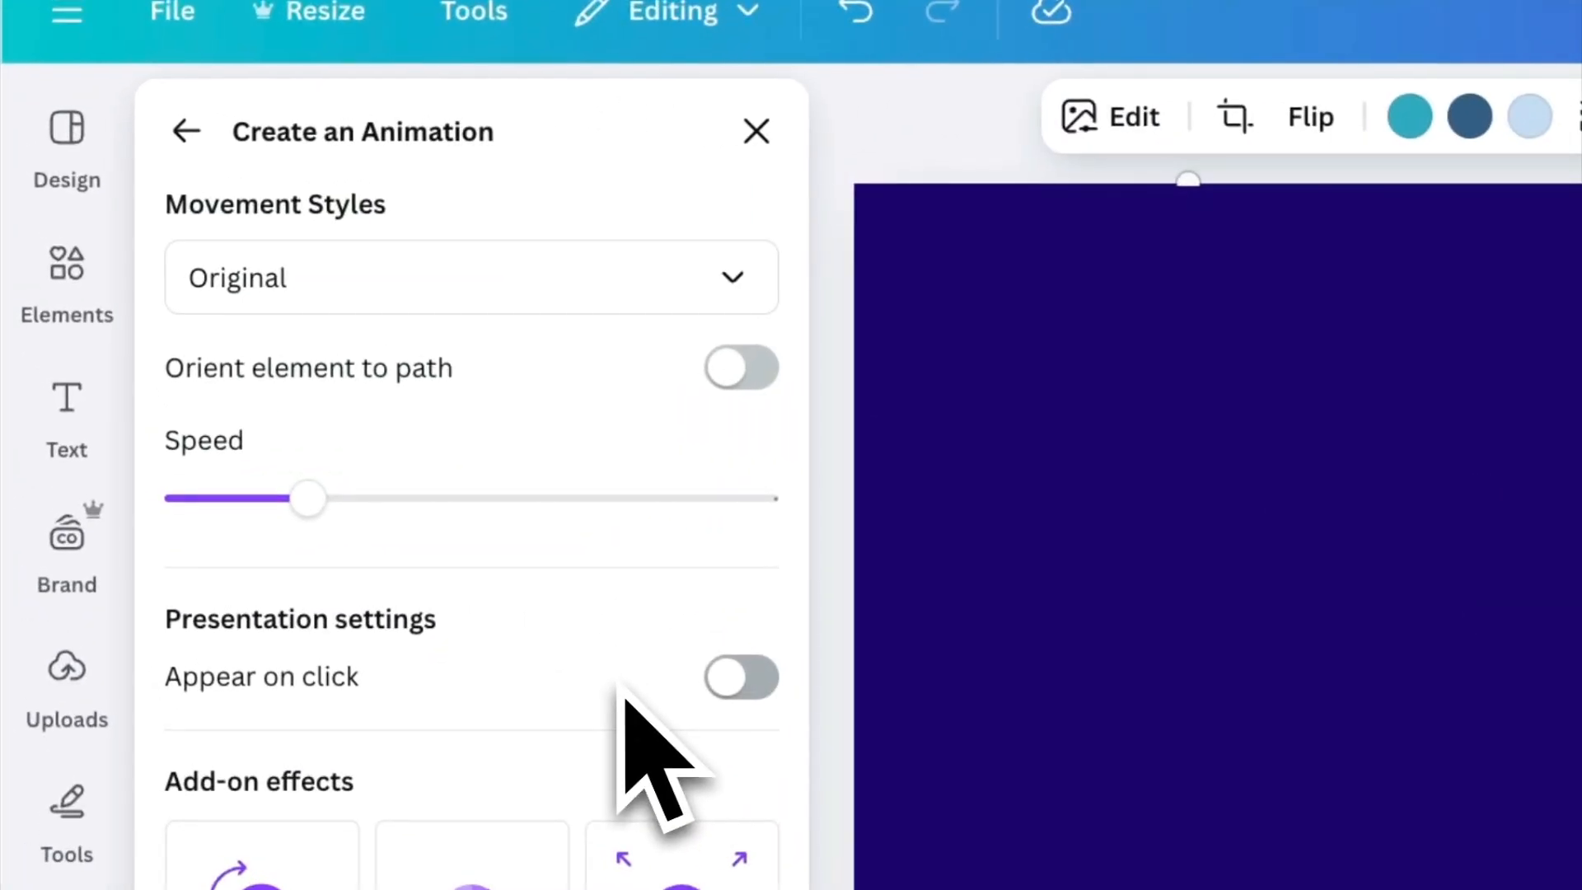
Step: Set the plane's movement style to Smooth and try a fast and a slow animation speed
{"action": "left_click", "coordinate": [719, 277]}
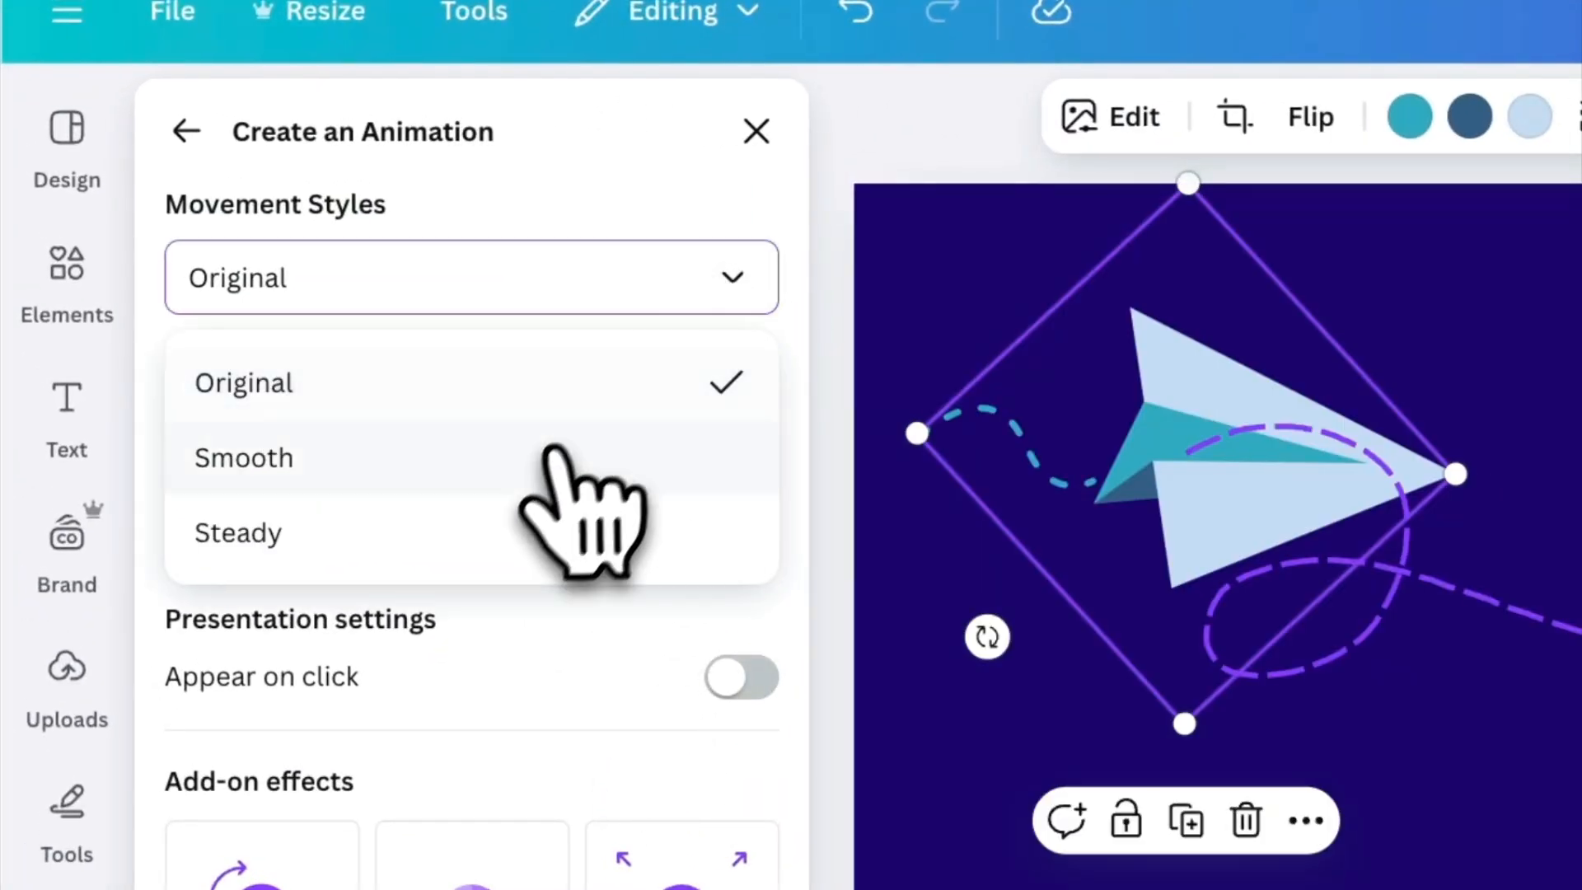
{"action": "left_click", "coordinate": [554, 459]}
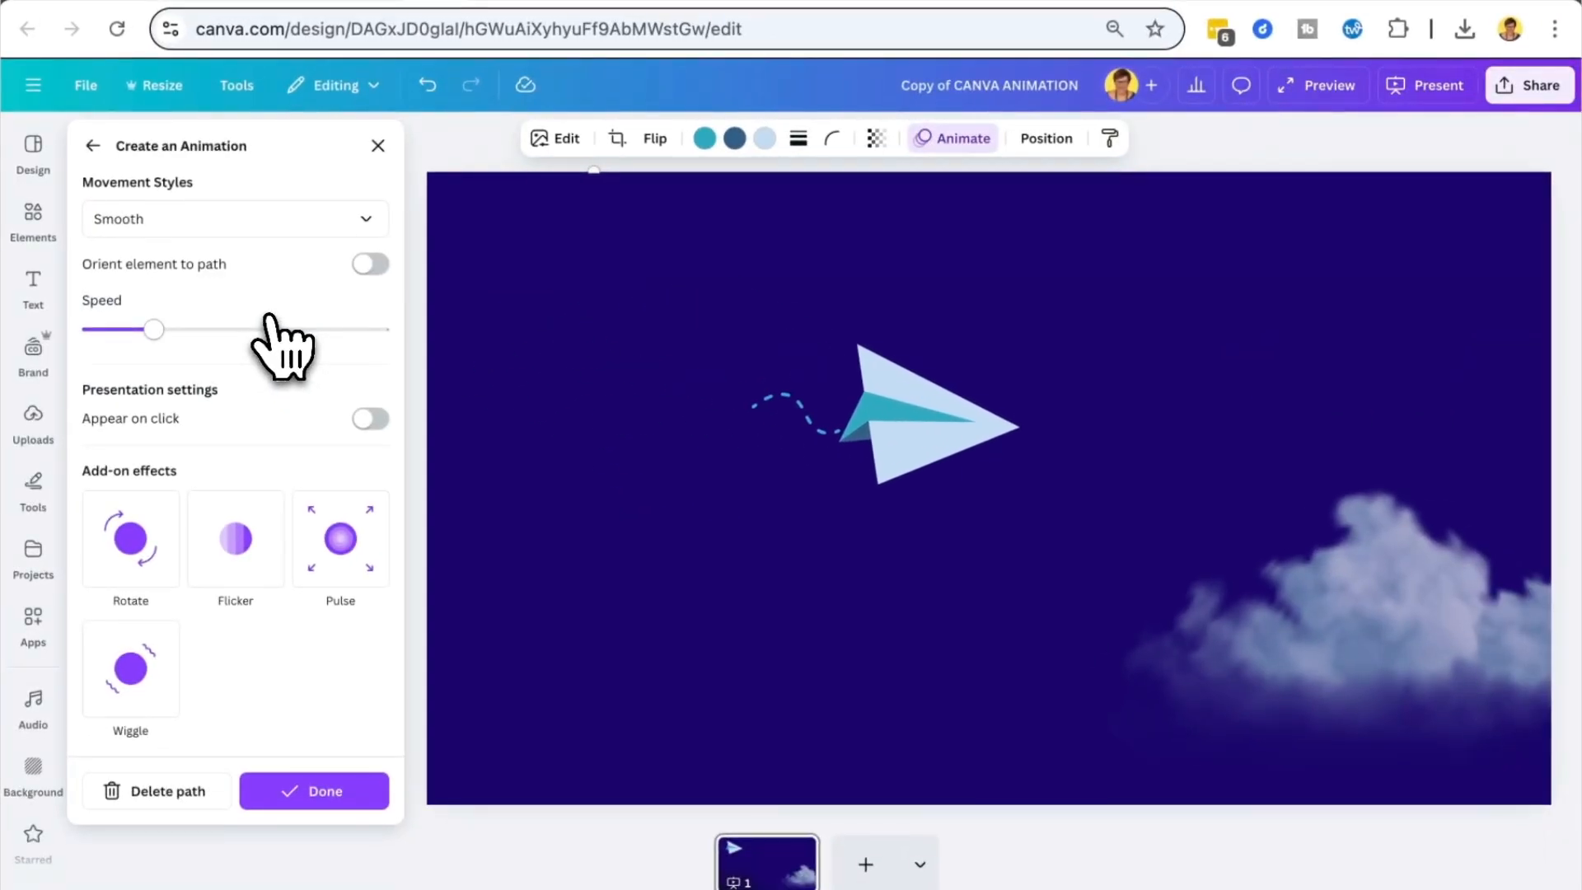
{"action": "left_click_drag", "start_coordinate": [154, 329], "coordinate": [321, 338]}
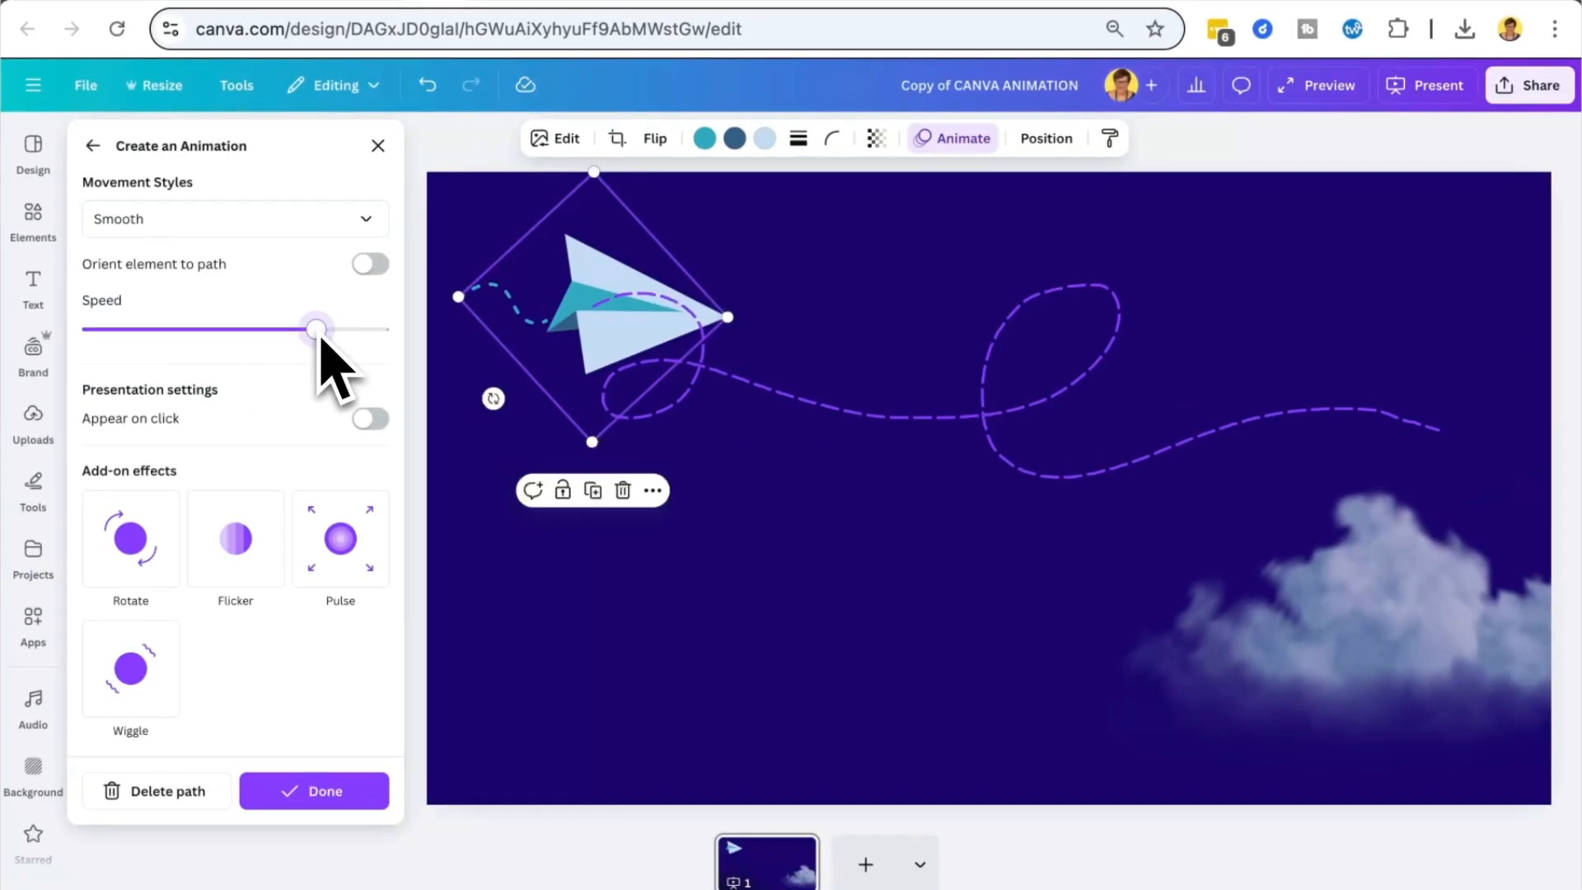
{"action": "left_click_drag", "start_coordinate": [224, 330], "coordinate": [145, 333]}
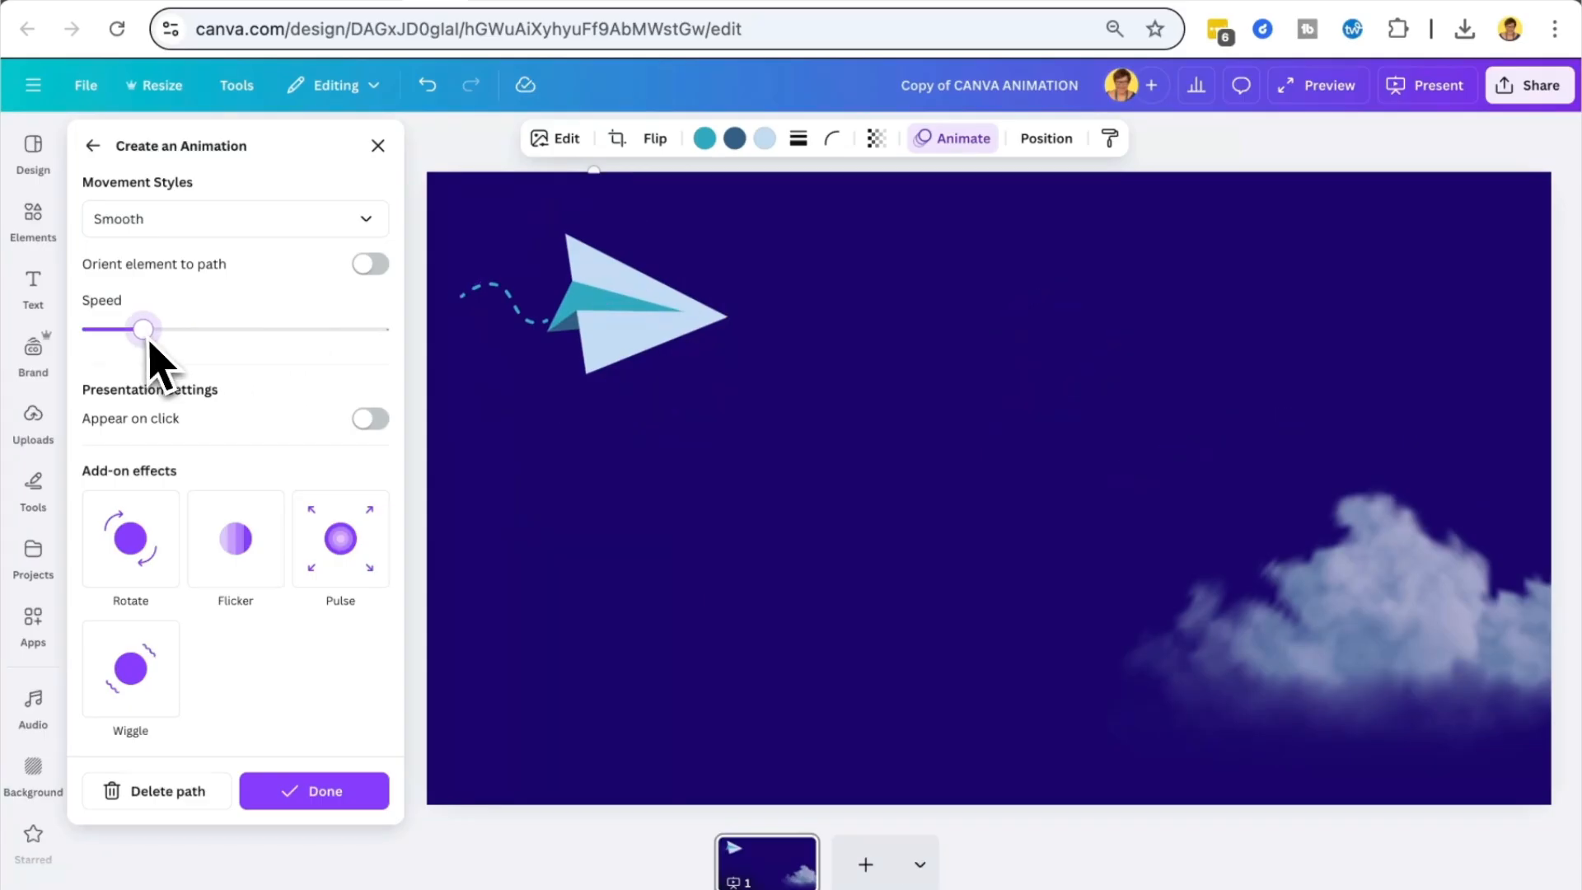
Step: Change the plane's movement style to Steady and finish the custom animation
{"action": "left_click", "coordinate": [368, 225]}
{"action": "left_click", "coordinate": [282, 346]}
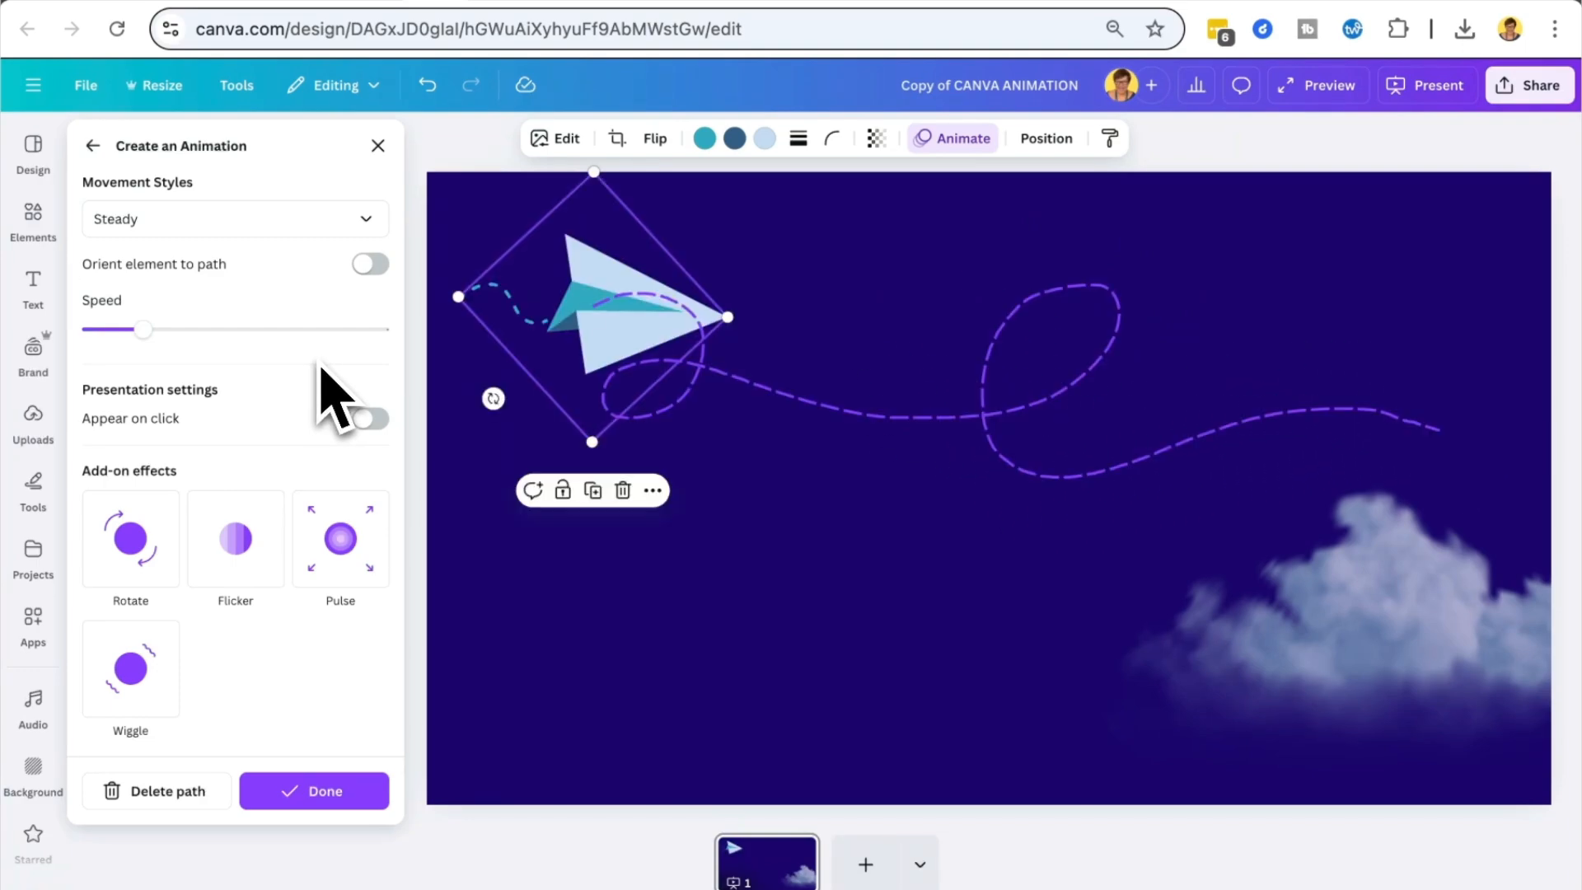
{"action": "left_click", "coordinate": [334, 791]}
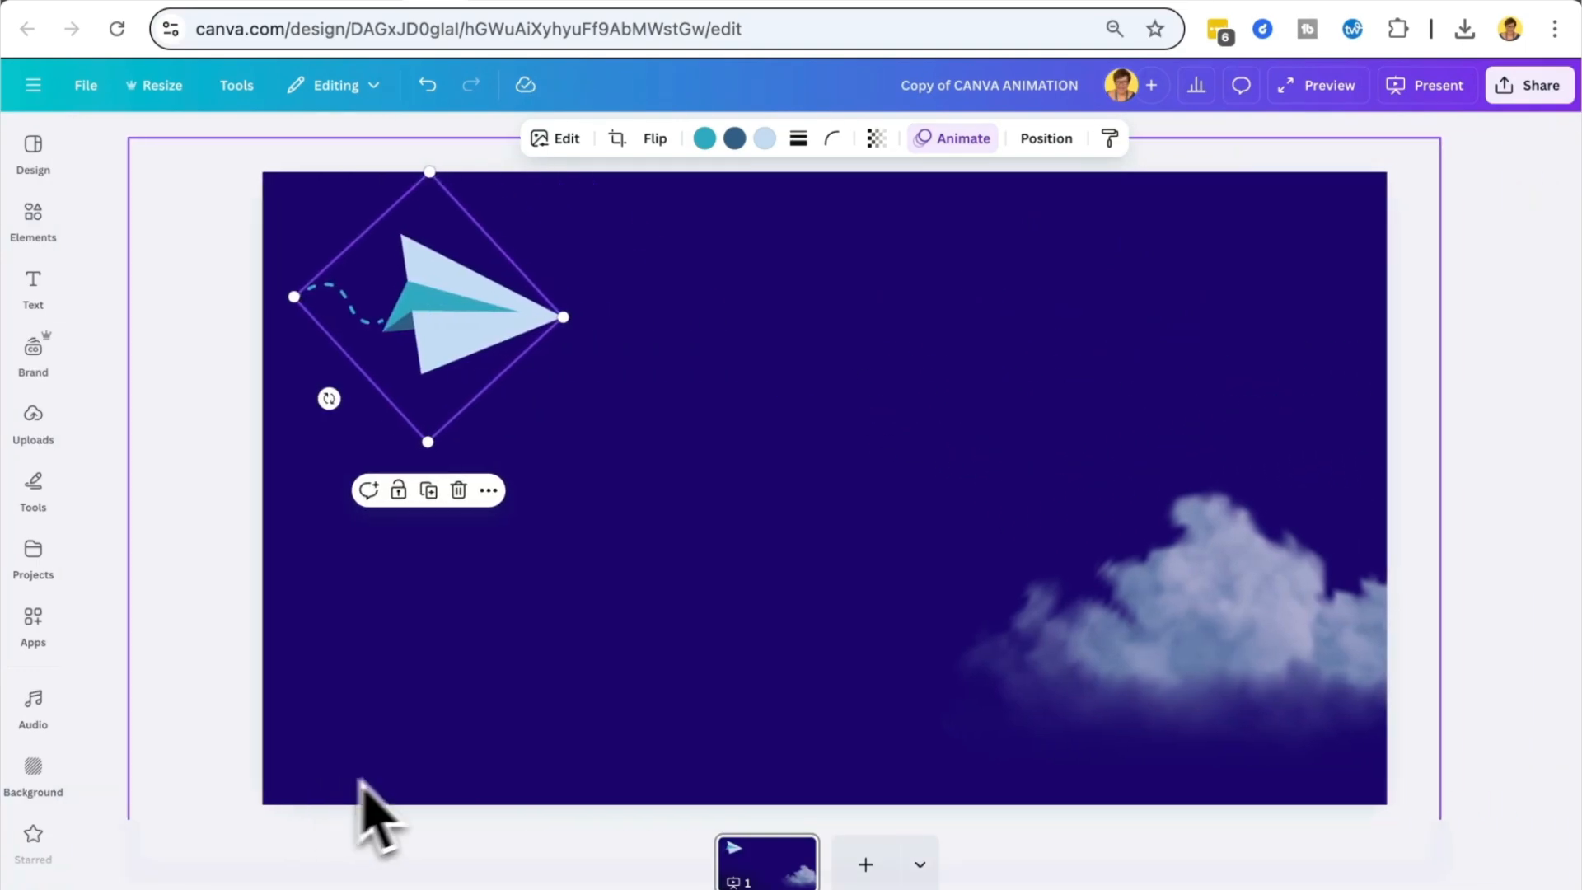
Step: Replace the paper plane's looping path with a straight horizontal one to the page's right edge, using the Smooth movement style
{"action": "left_click", "coordinate": [837, 582]}
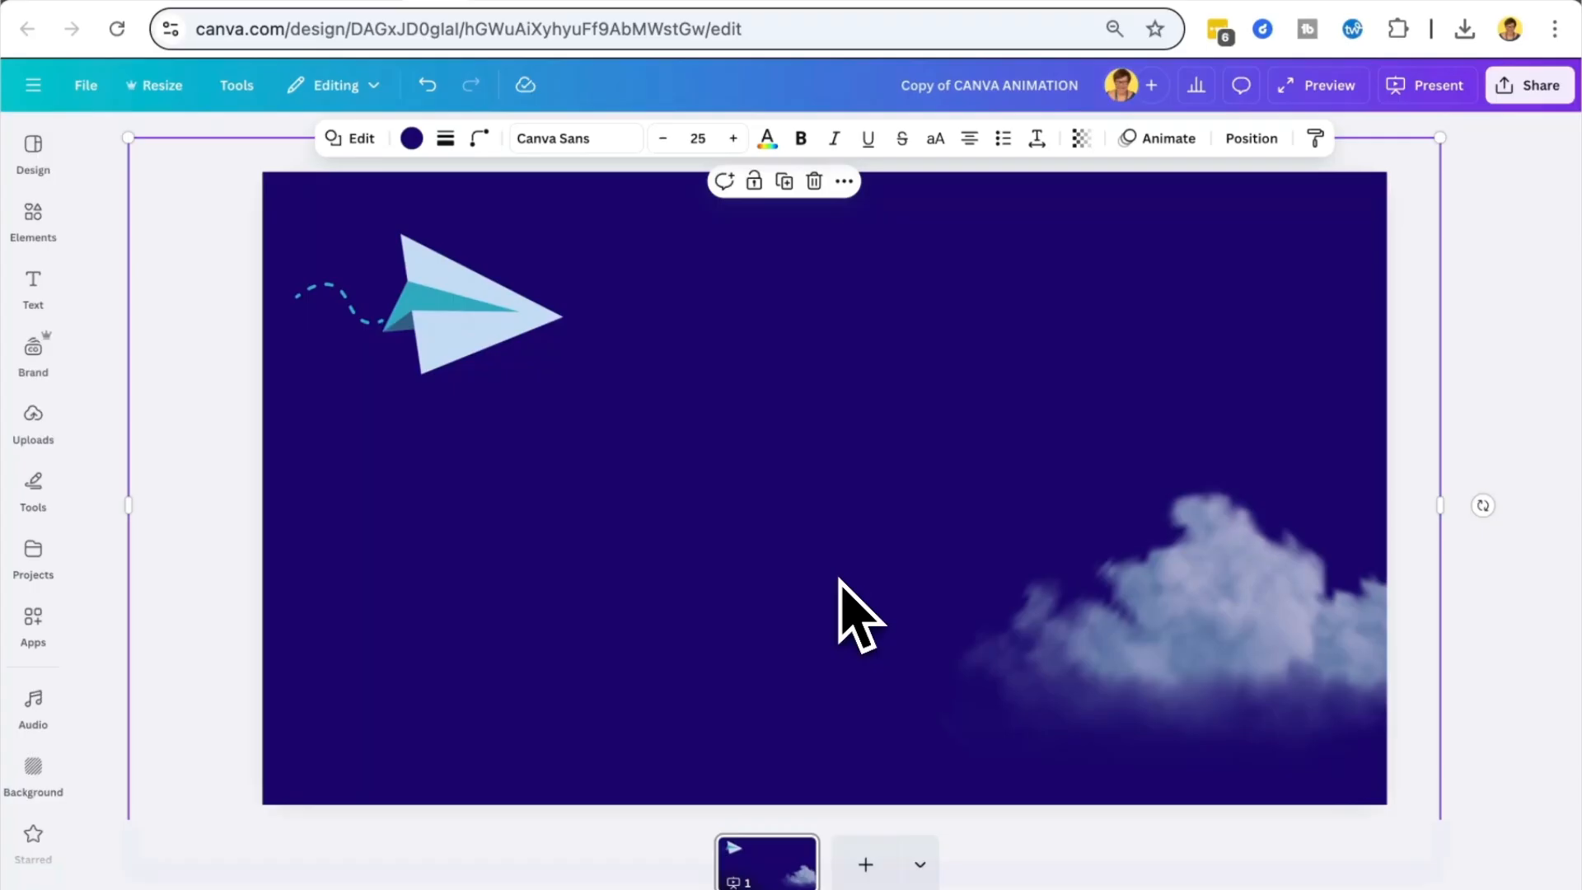
{"action": "left_click", "coordinate": [502, 334]}
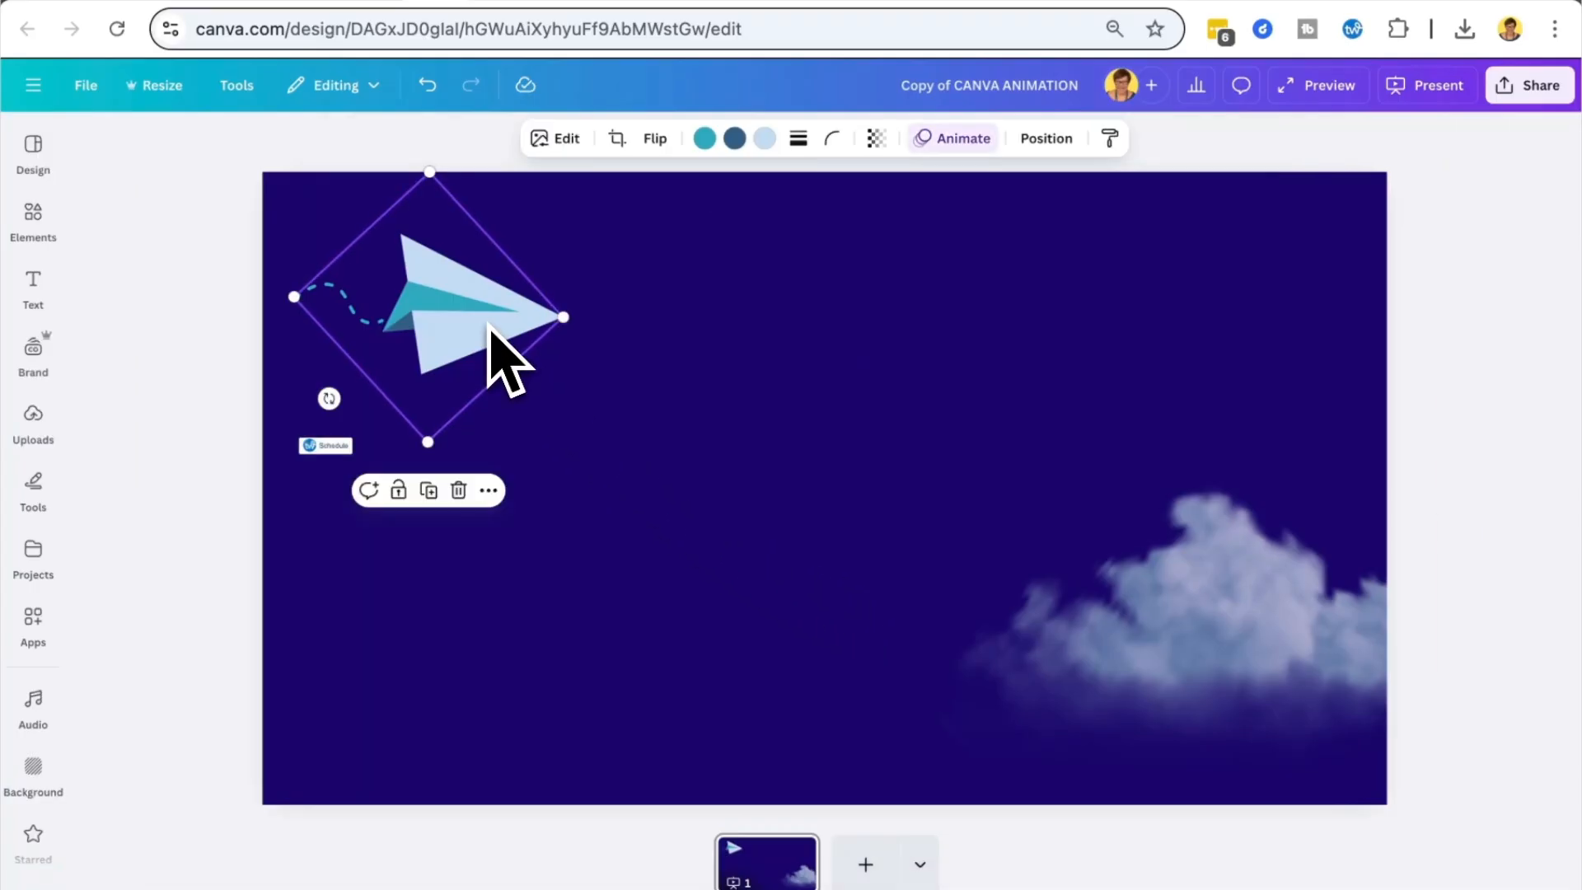
{"action": "left_click", "coordinate": [959, 140]}
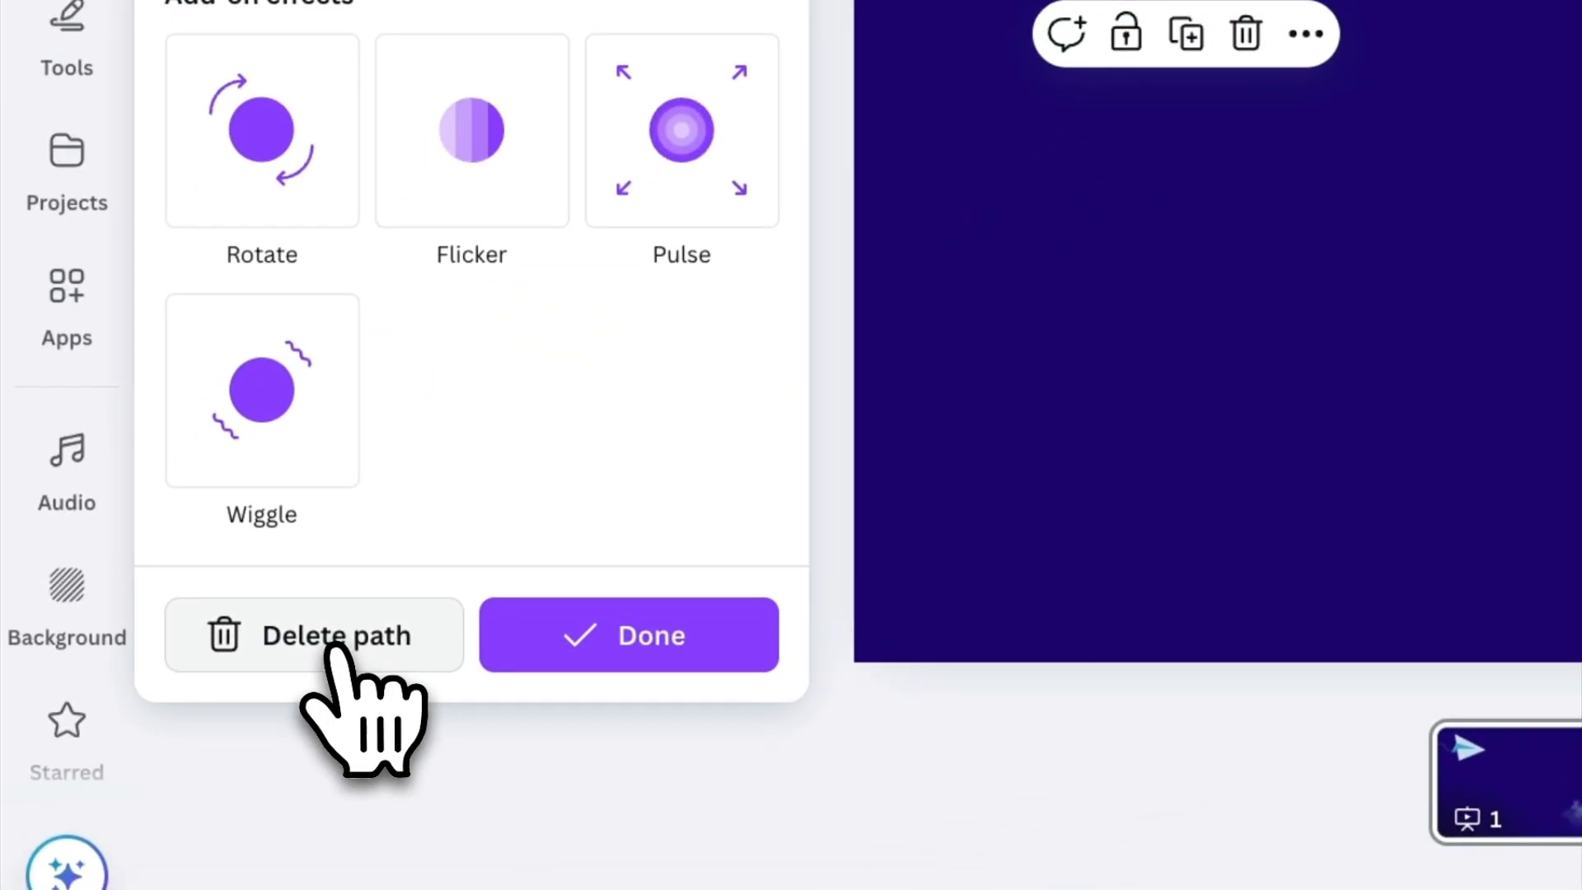
{"action": "left_click", "coordinate": [334, 647]}
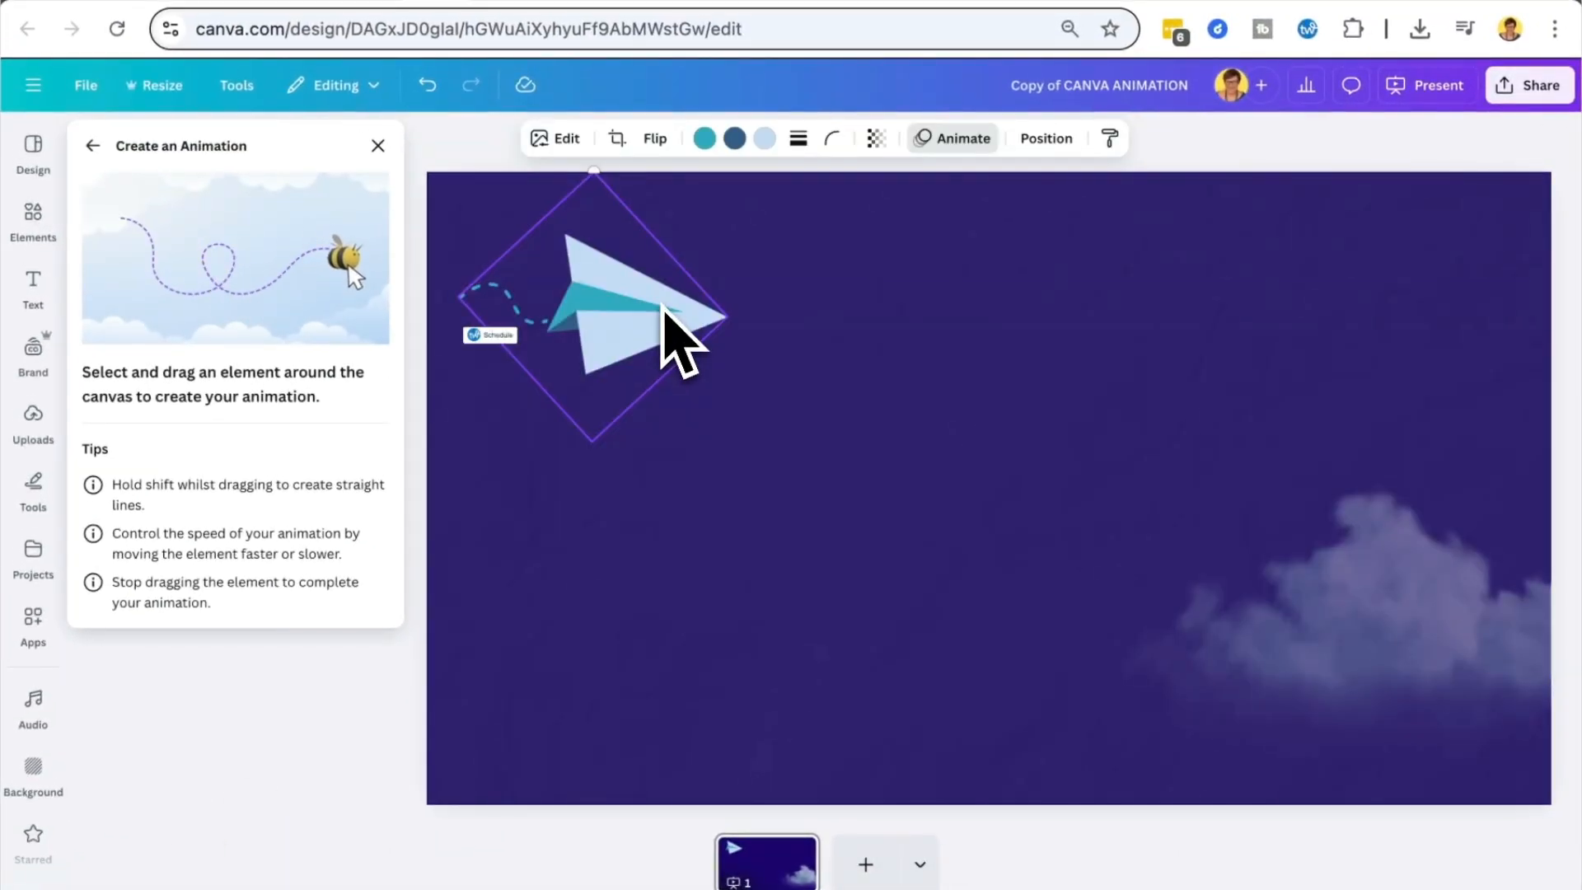
{"action": "mouse_move", "coordinate": [627, 322]}
{"action": "left_mouse_down"}
{"action": "mouse_move", "coordinate": [1285, 325]}
{"action": "mouse_move", "coordinate": [1530, 354]}
{"action": "mouse_move", "coordinate": [1543, 301]}
{"action": "left_mouse_up"}
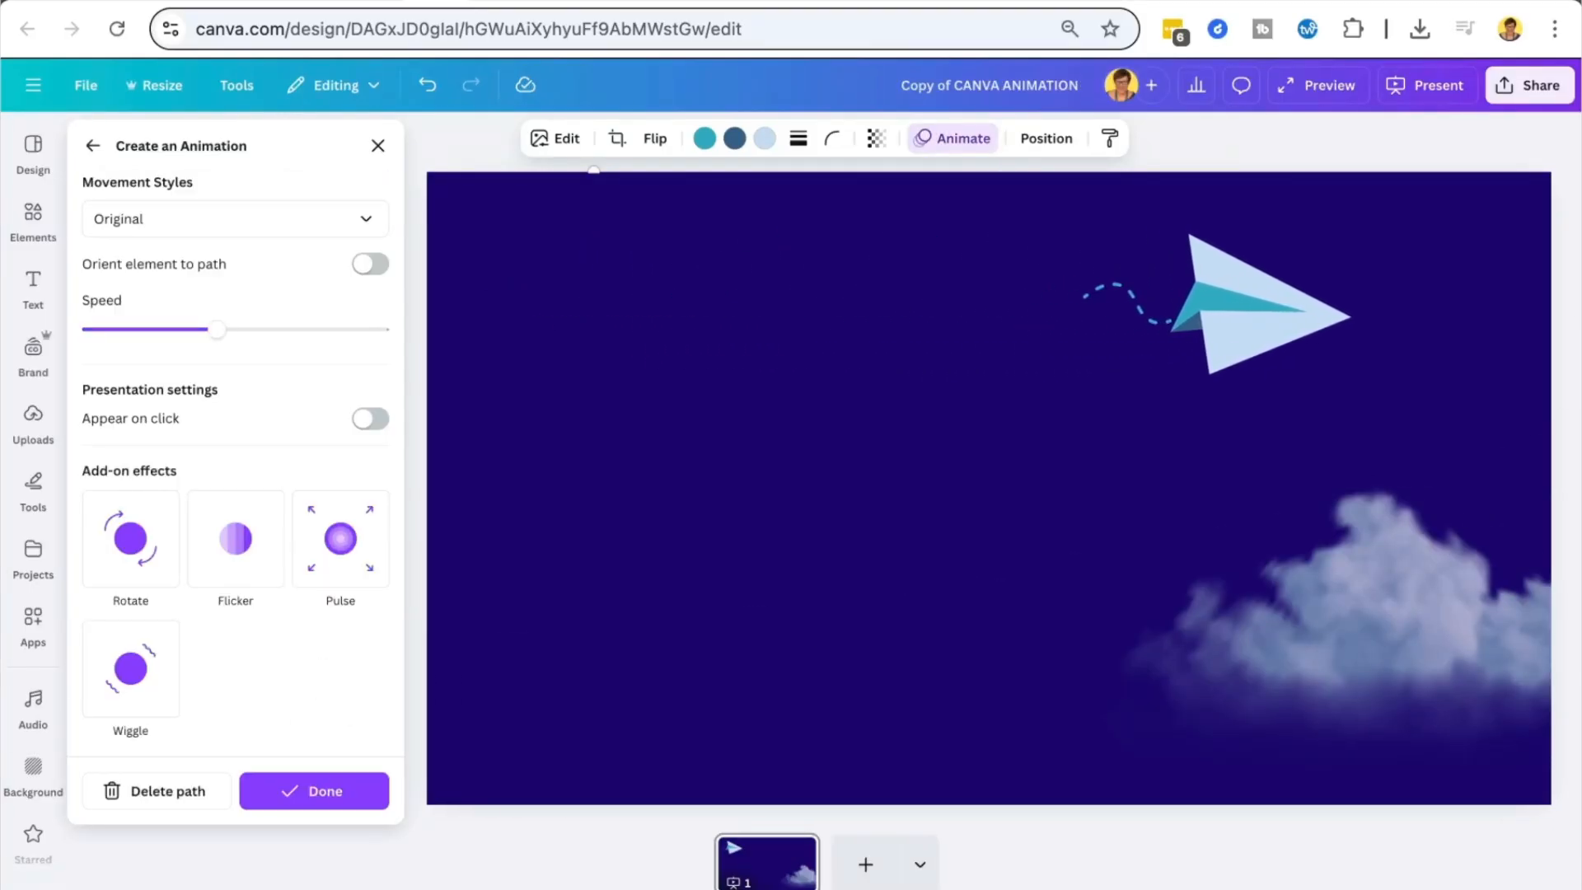
{"action": "left_click", "coordinate": [311, 226]}
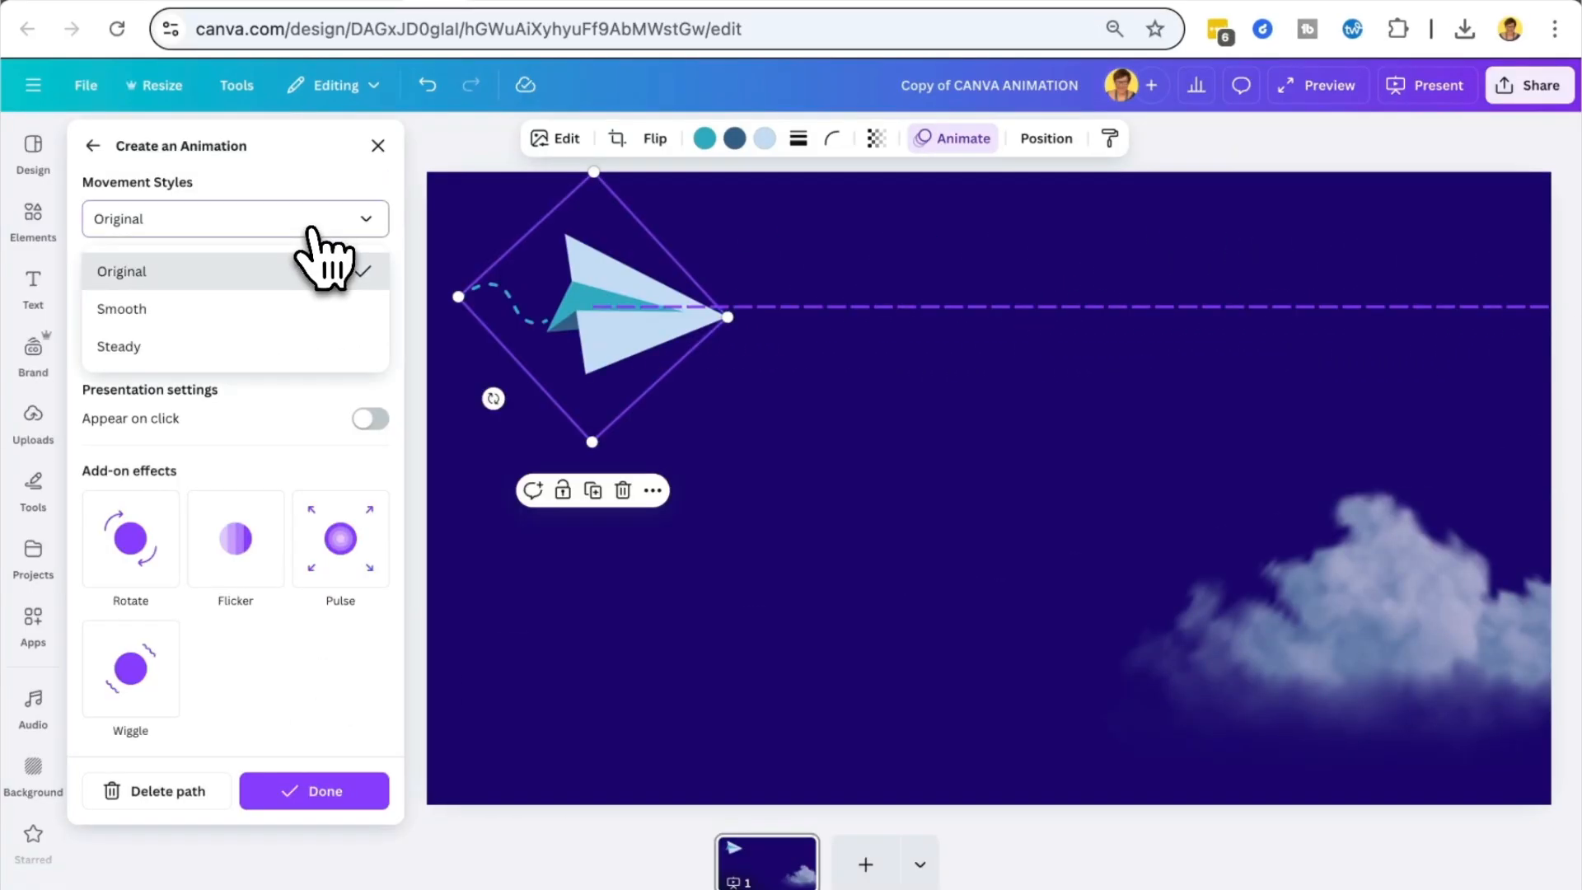
{"action": "left_click", "coordinate": [202, 319]}
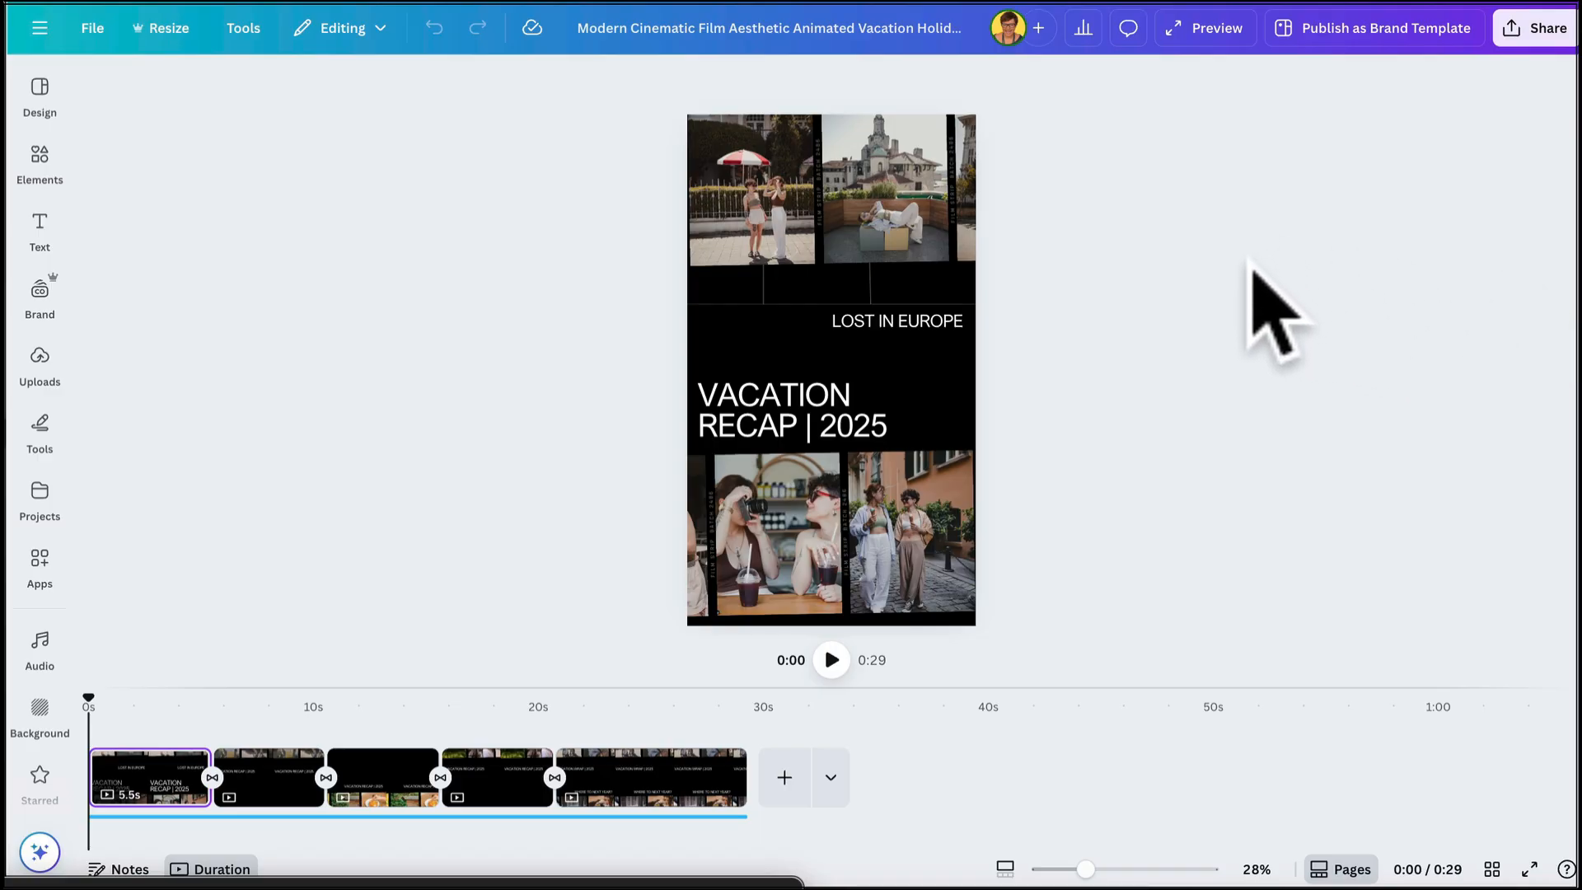
Step: Examine the custom animation settings of the upper photo strip group in the vacation recap design
{"action": "left_click_drag", "start_coordinate": [614, 128], "coordinate": [1061, 272]}
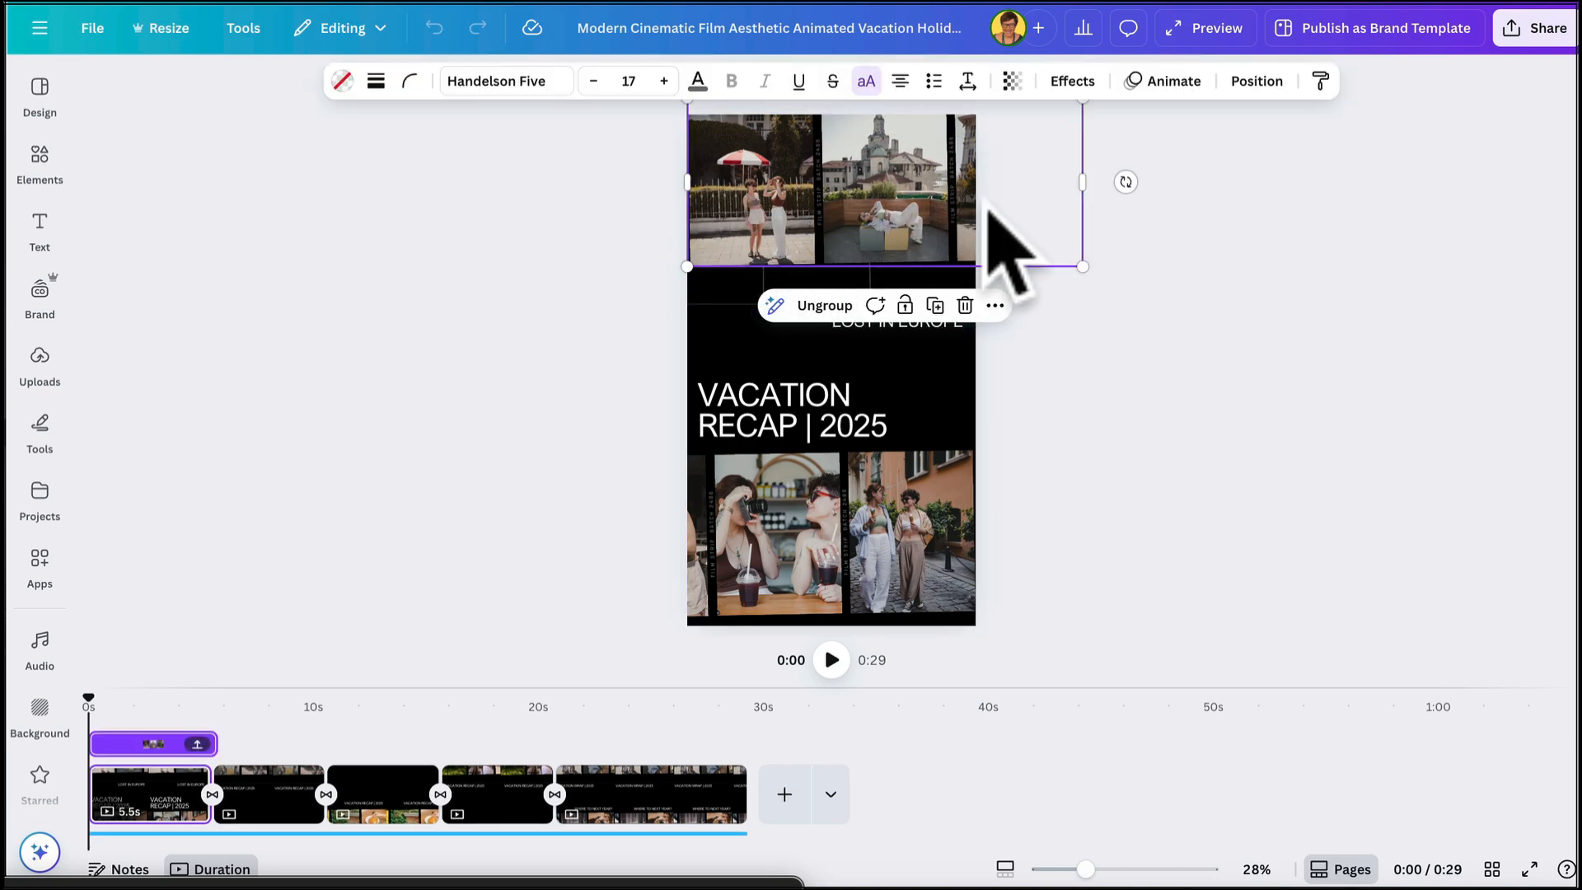
{"action": "left_click", "coordinate": [1163, 81]}
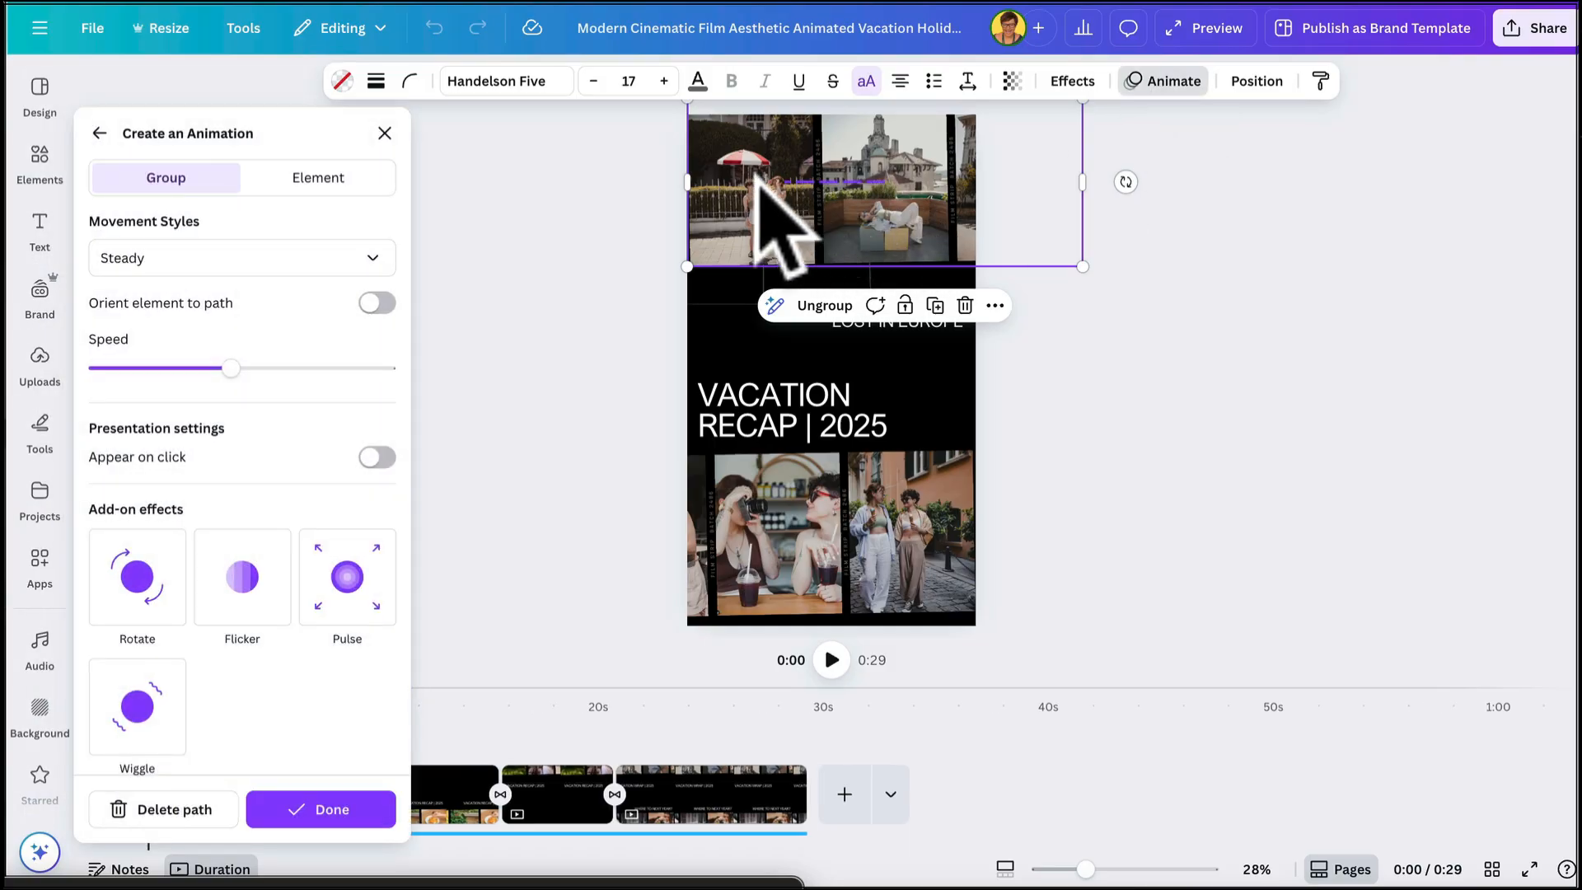
{"action": "left_click", "coordinate": [1152, 385]}
Step: Examine the lower photo strip group's custom animation settings and play the vacation recap video from the start
{"action": "left_click_drag", "start_coordinate": [582, 497], "coordinate": [1096, 608]}
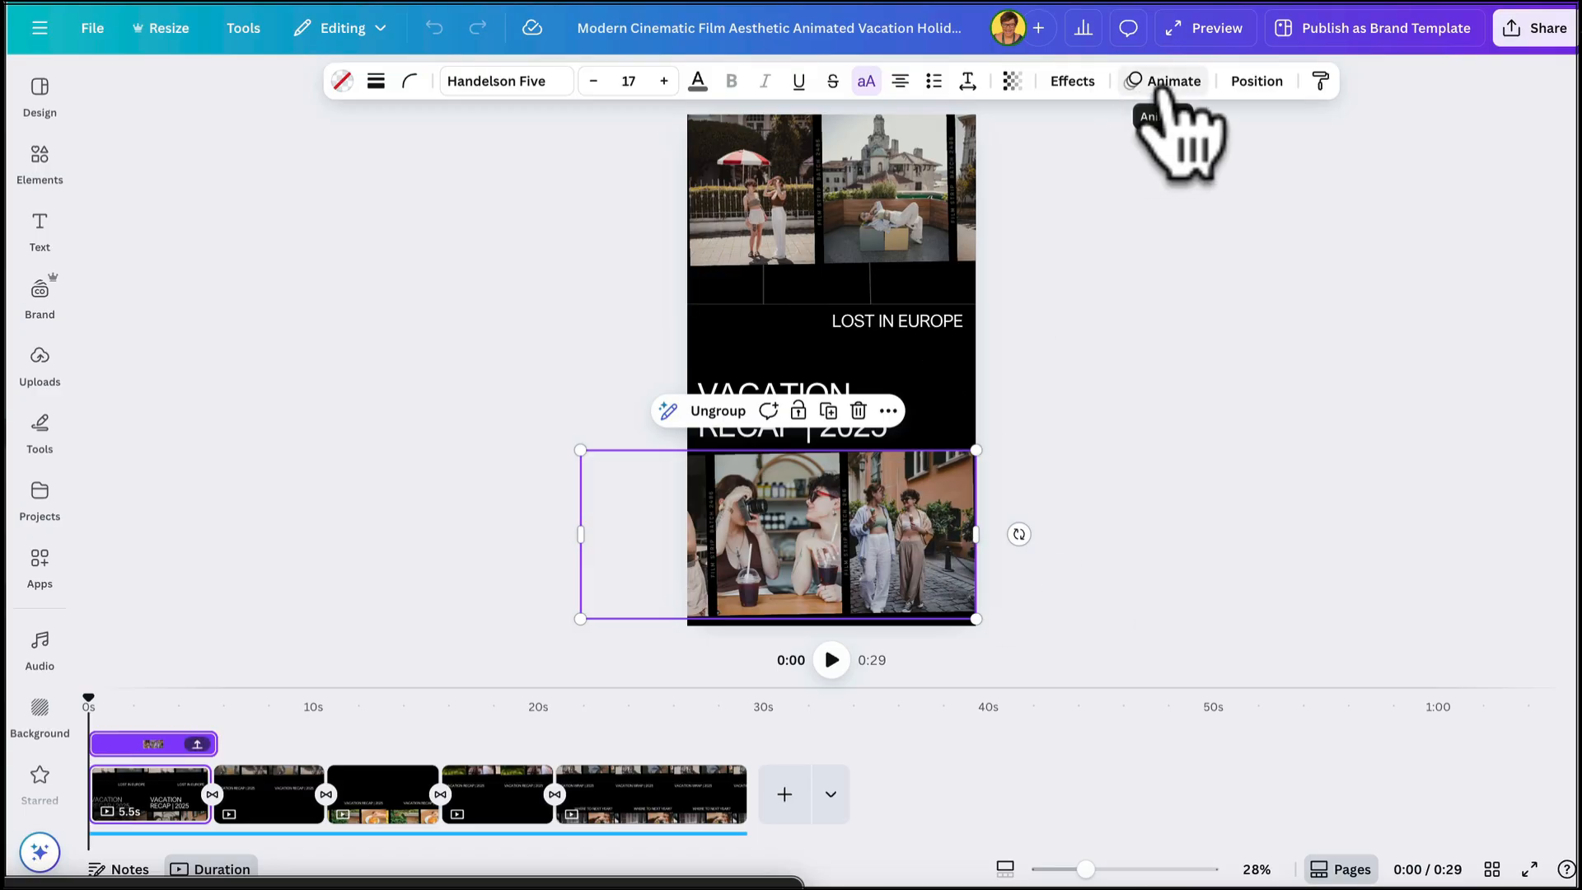
{"action": "left_click", "coordinate": [1165, 80]}
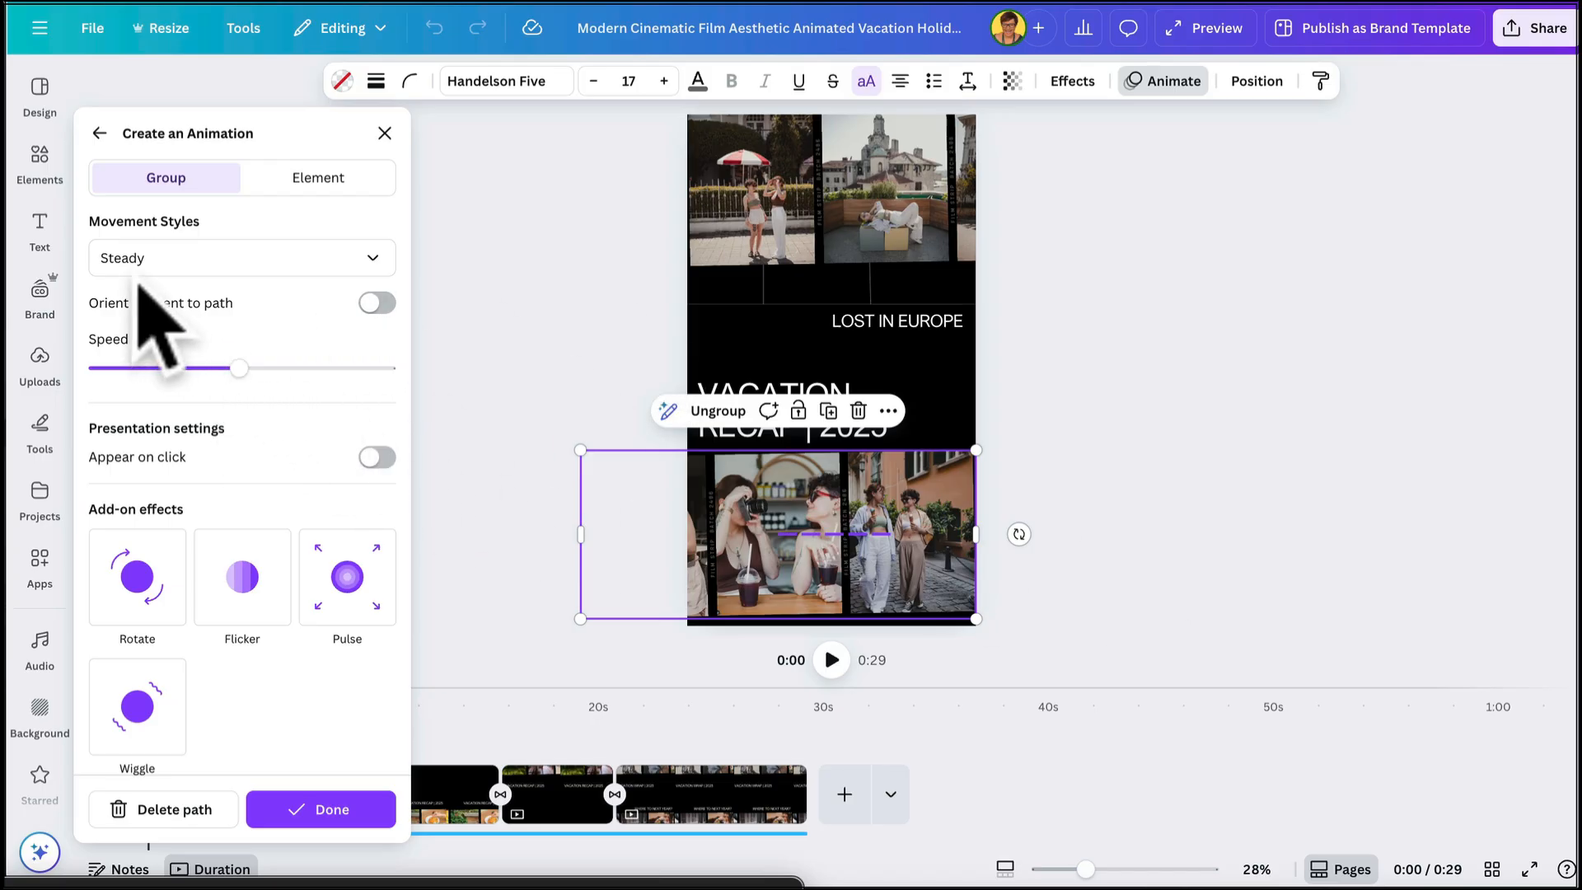
{"action": "left_click", "coordinate": [1122, 405]}
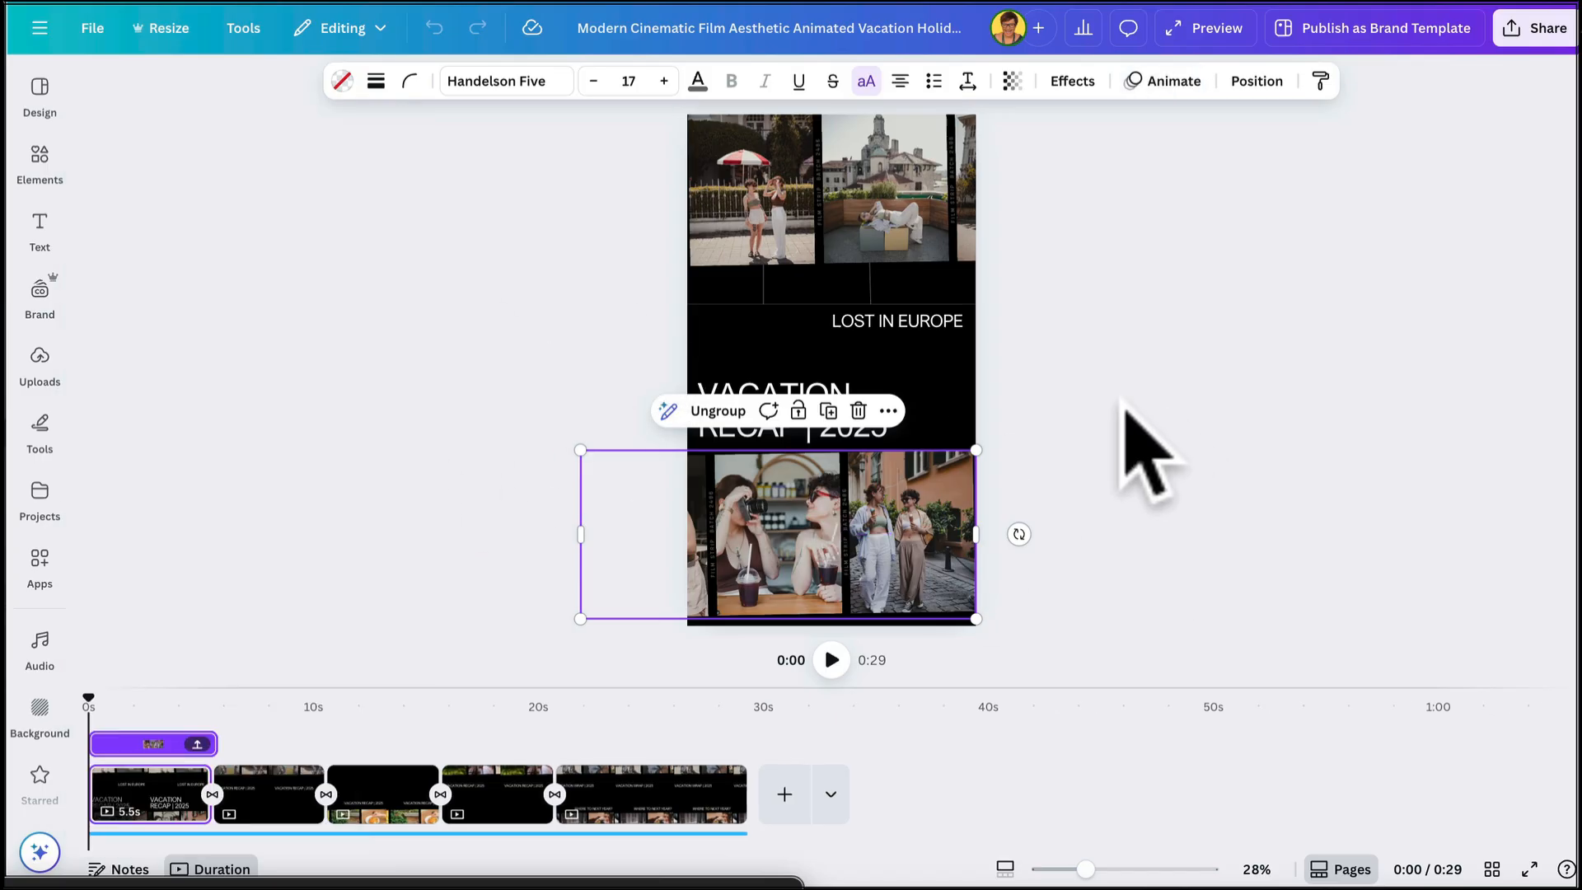
{"action": "left_click", "coordinate": [1124, 404]}
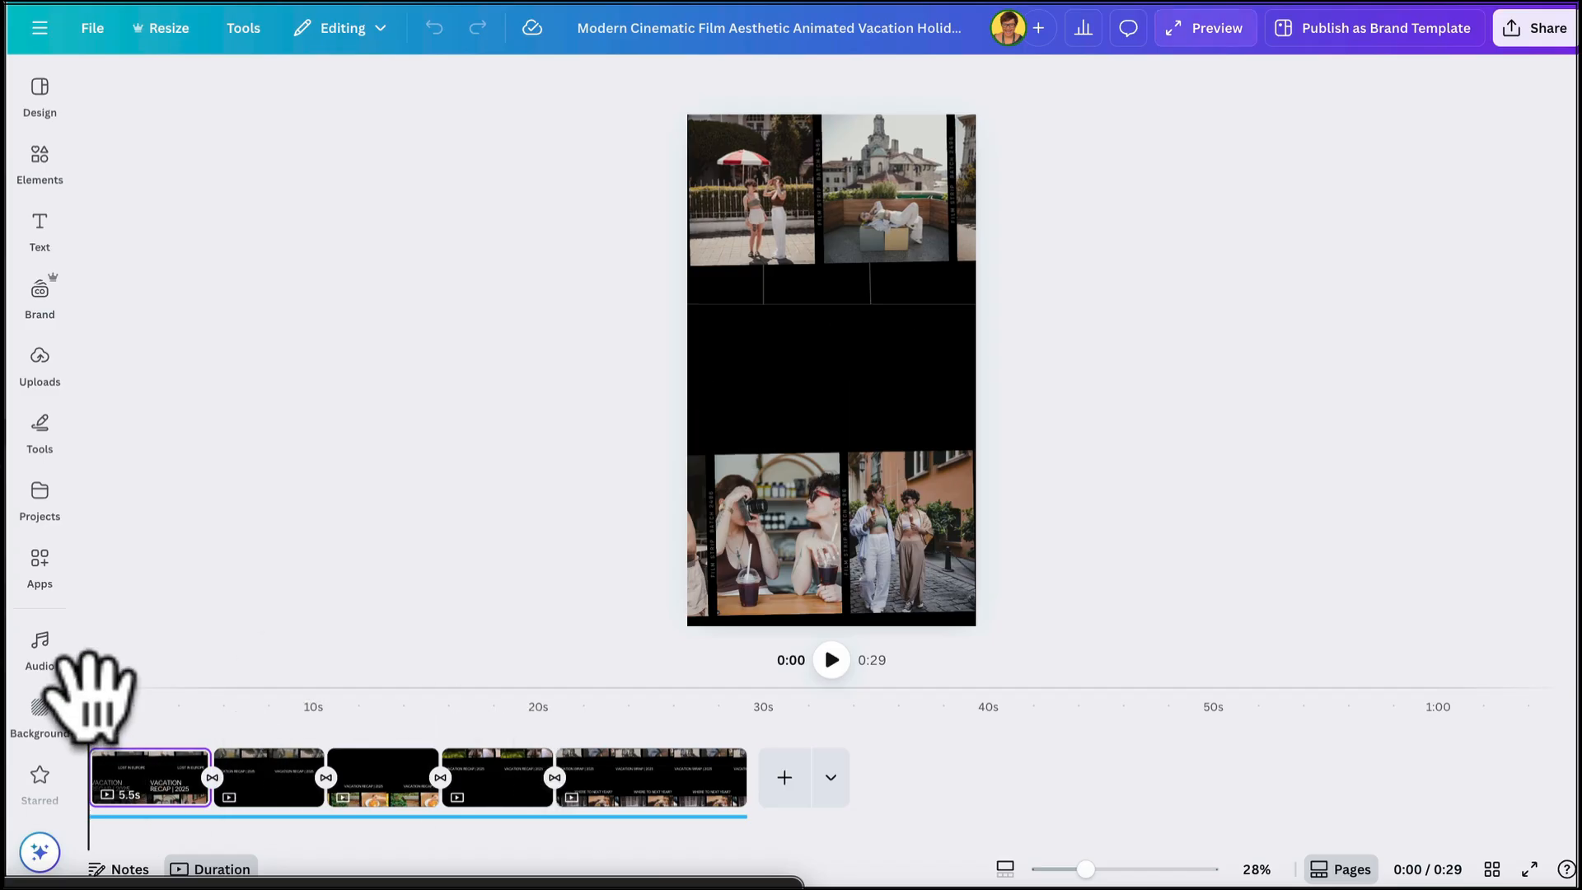
{"action": "left_click", "coordinate": [832, 660]}
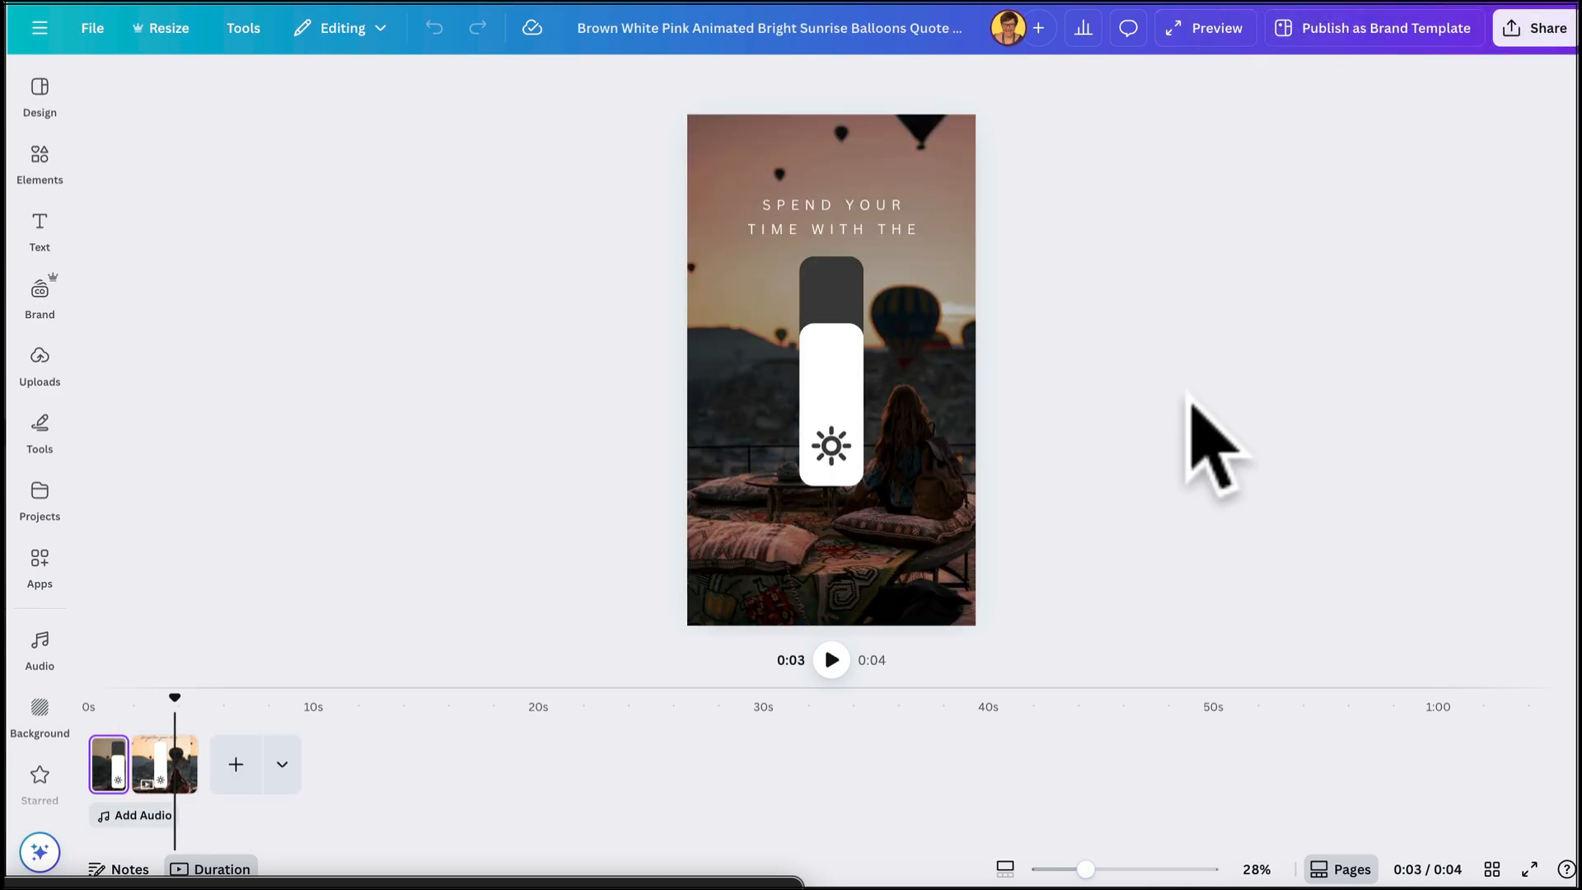
Step: Examine the white brightness bar's custom animation settings in the balloons design and play it from the start
{"action": "left_click", "coordinate": [849, 378]}
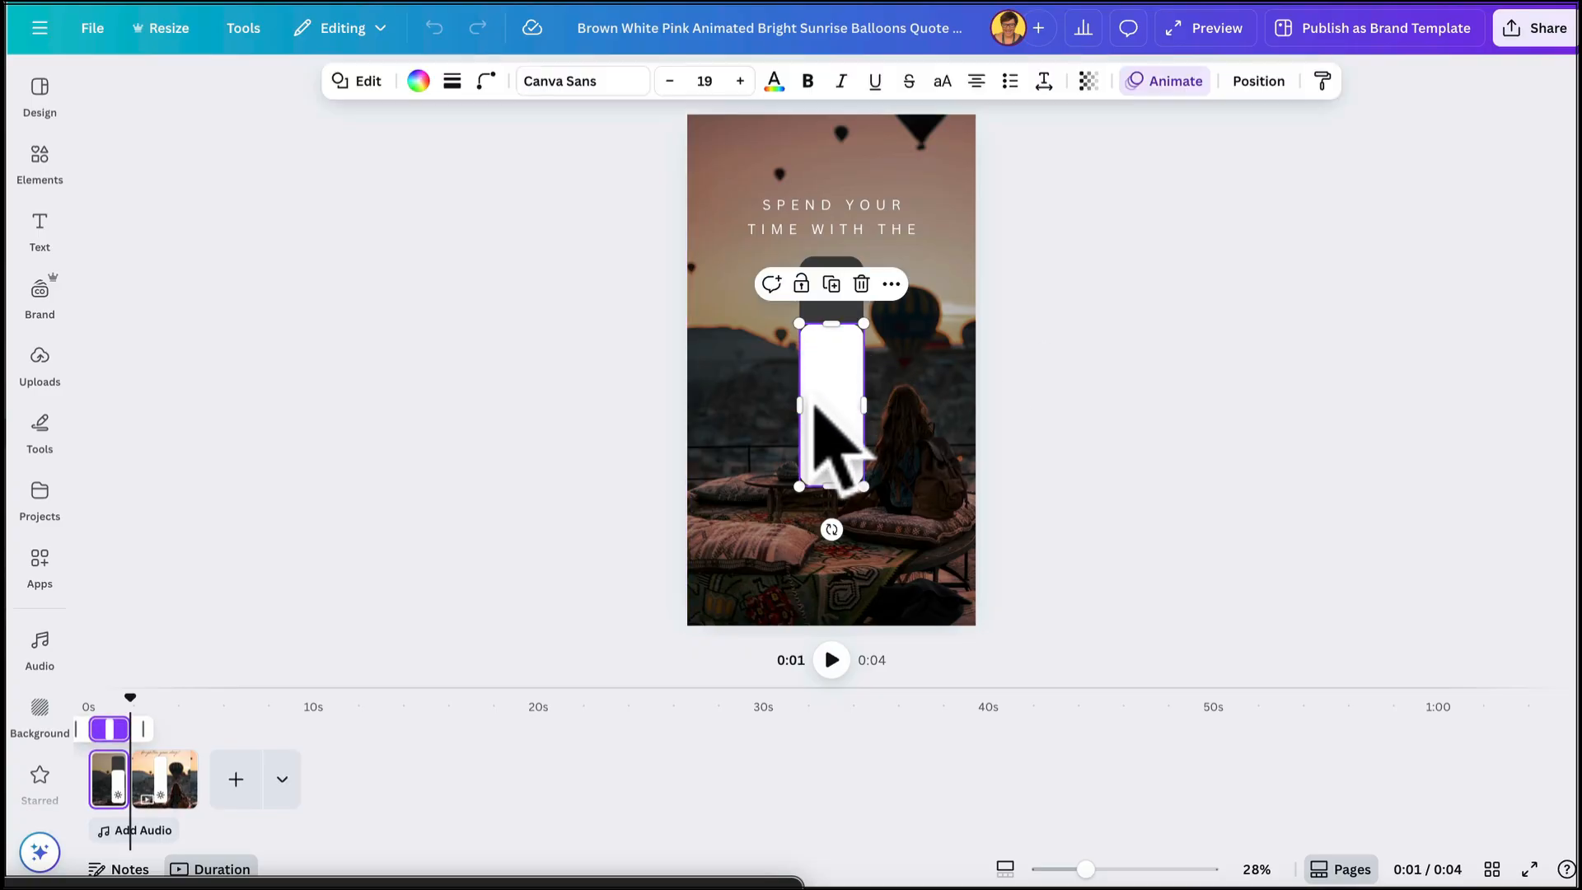
{"action": "left_click", "coordinate": [1174, 82]}
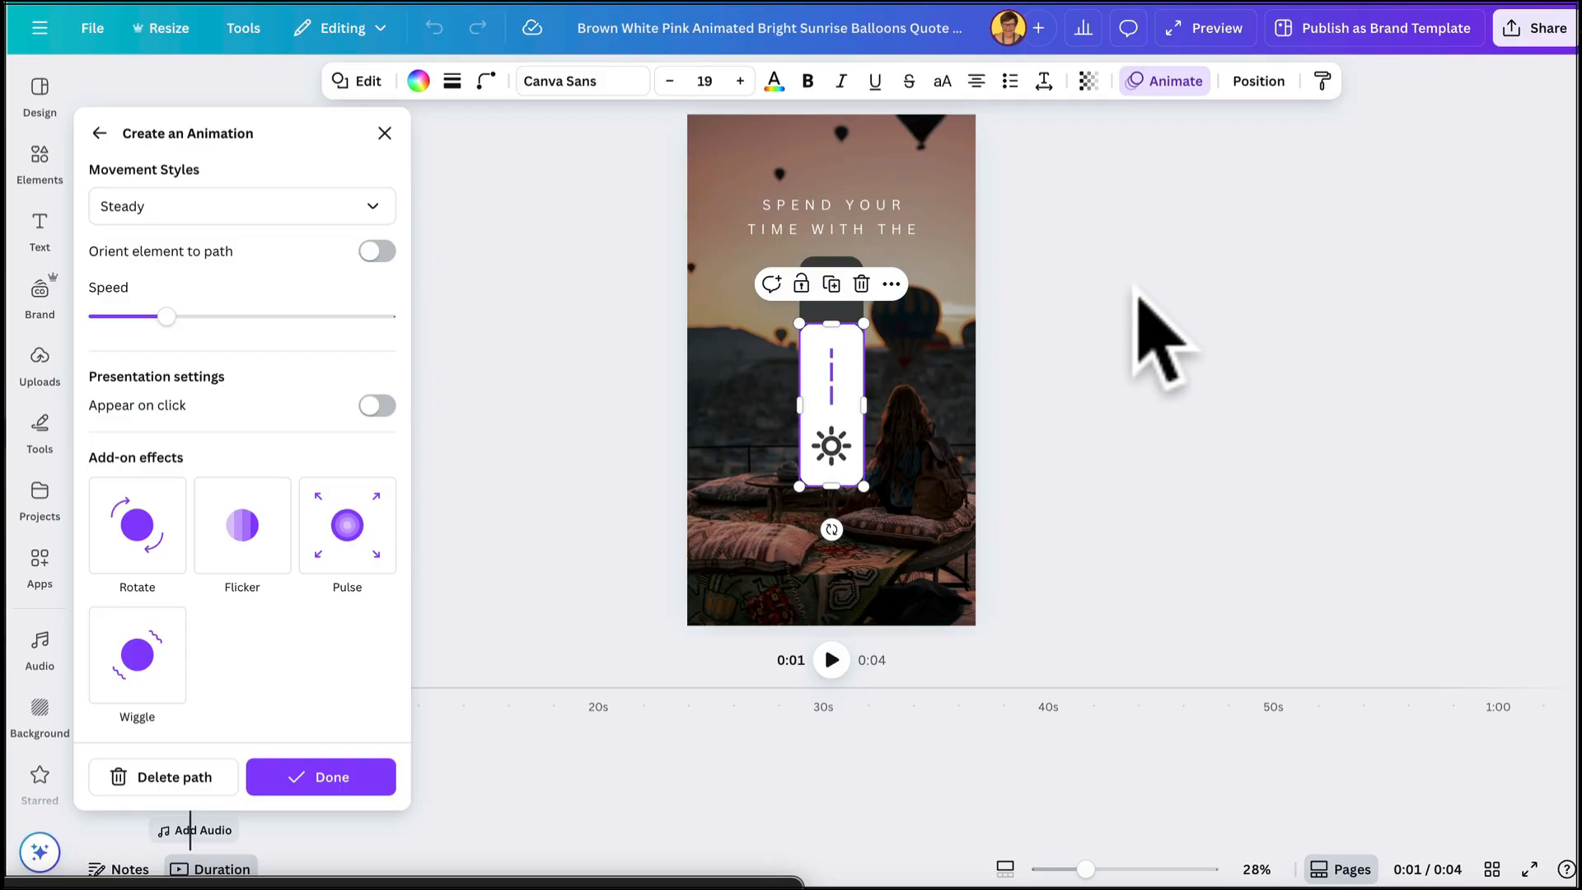
{"action": "key", "text": "Escape"}
{"action": "left_click_drag", "start_coordinate": [130, 798], "coordinate": [103, 707]}
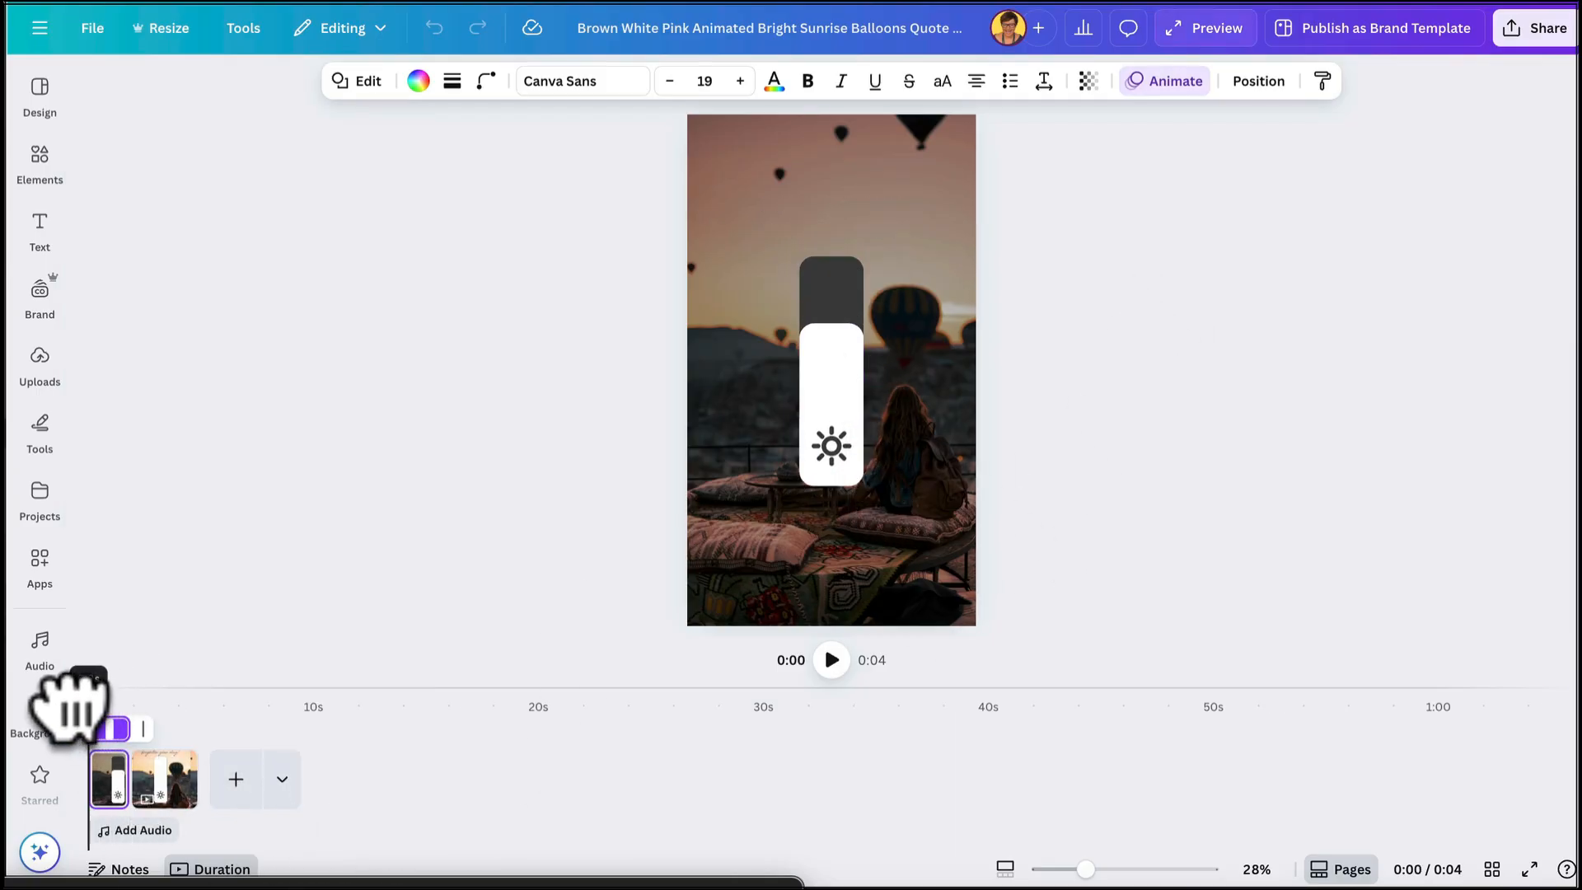
{"action": "left_click", "coordinate": [832, 659]}
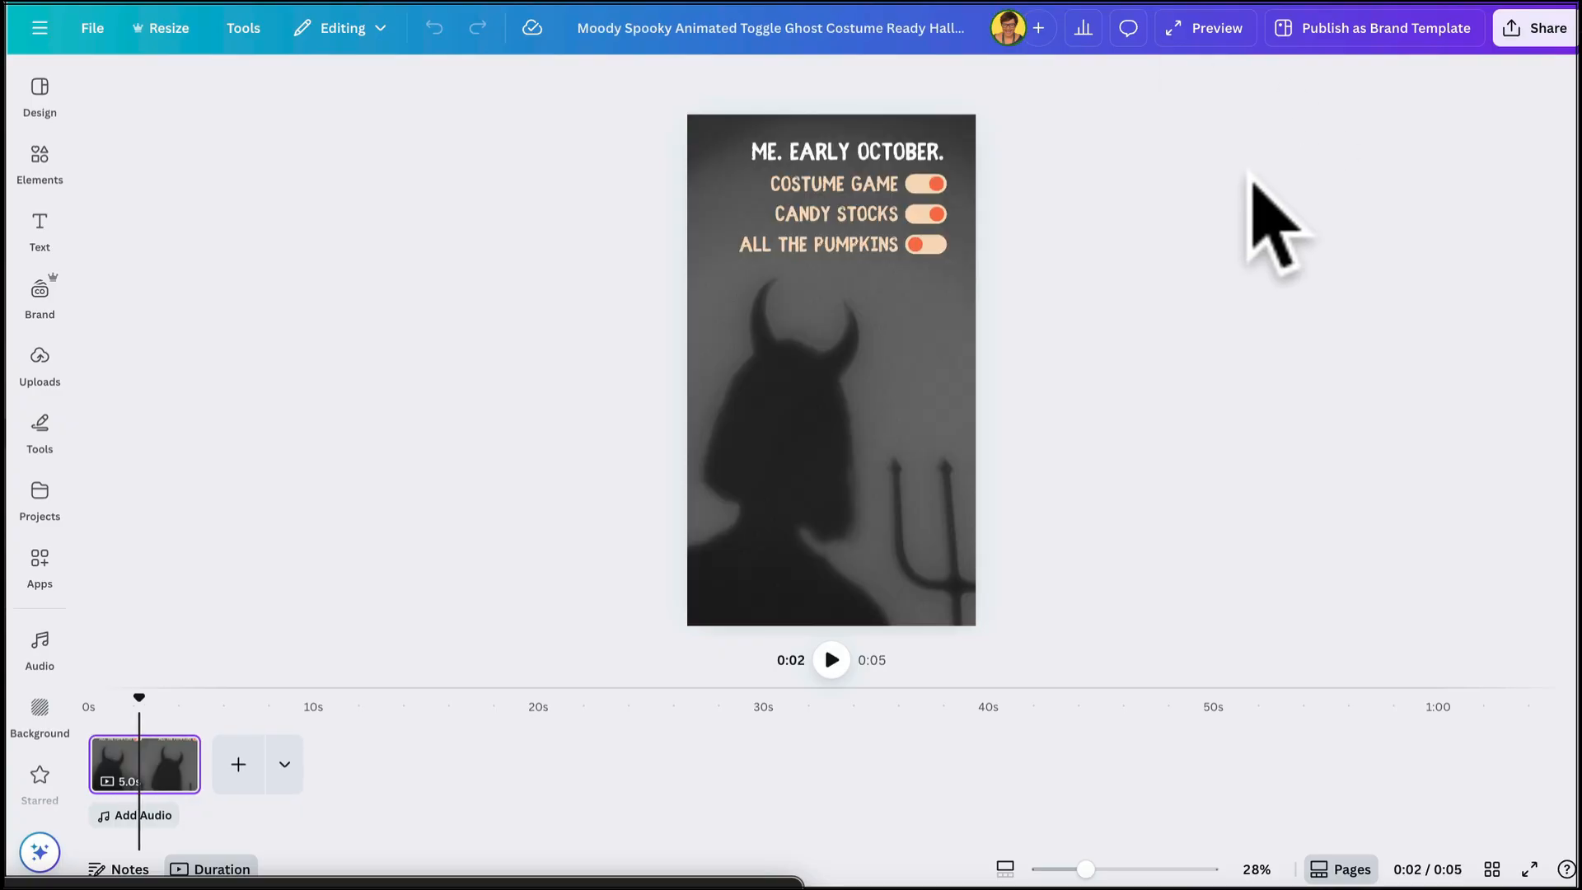
Step: Animate the "ALL THE PUMPKINS" toggle's orange knob with a custom path to the toggle's right end, using the Smooth movement style
{"action": "left_click", "coordinate": [915, 244]}
{"action": "left_click_drag", "start_coordinate": [1086, 869], "coordinate": [1136, 869]}
{"action": "scroll", "coordinate": [1152, 534], "scroll_direction": "up", "scroll_amount": 5}
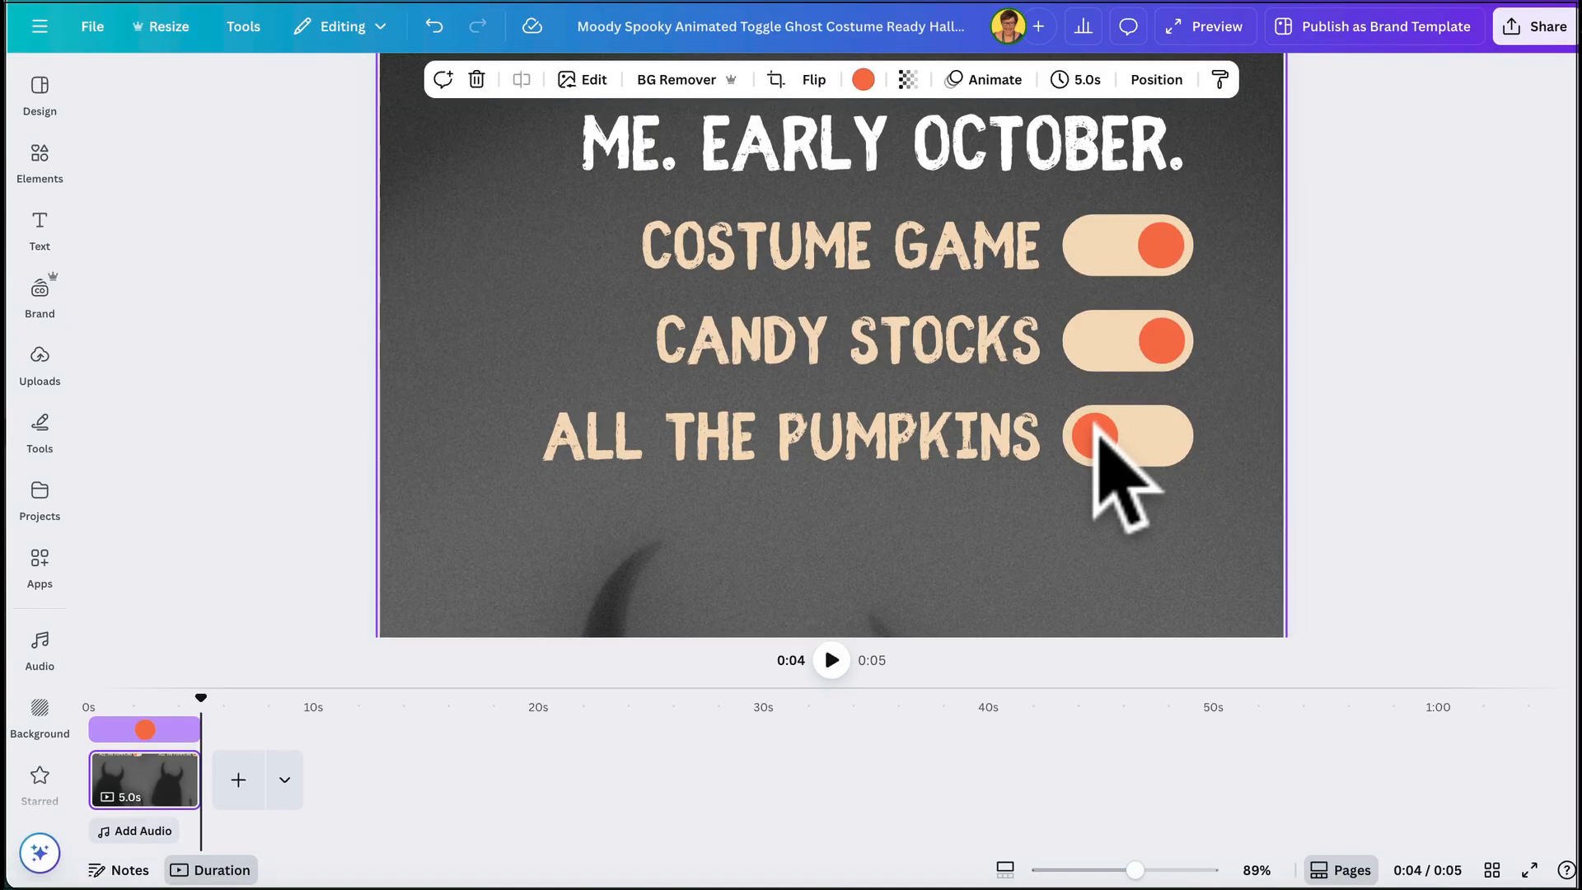
{"action": "left_click", "coordinate": [1100, 443]}
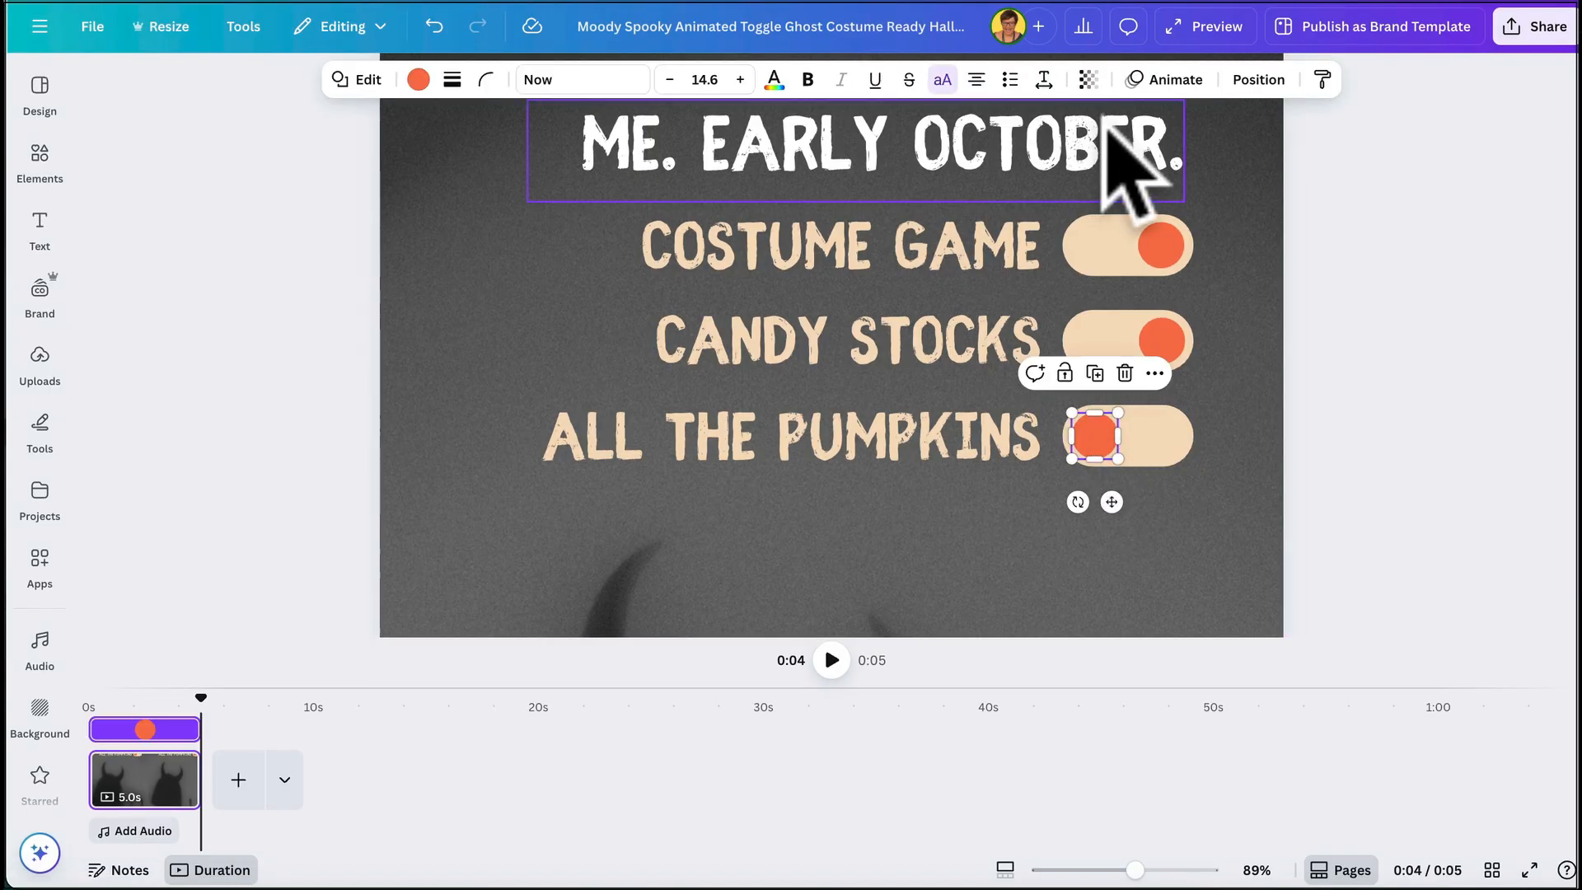
{"action": "left_click", "coordinate": [1170, 80]}
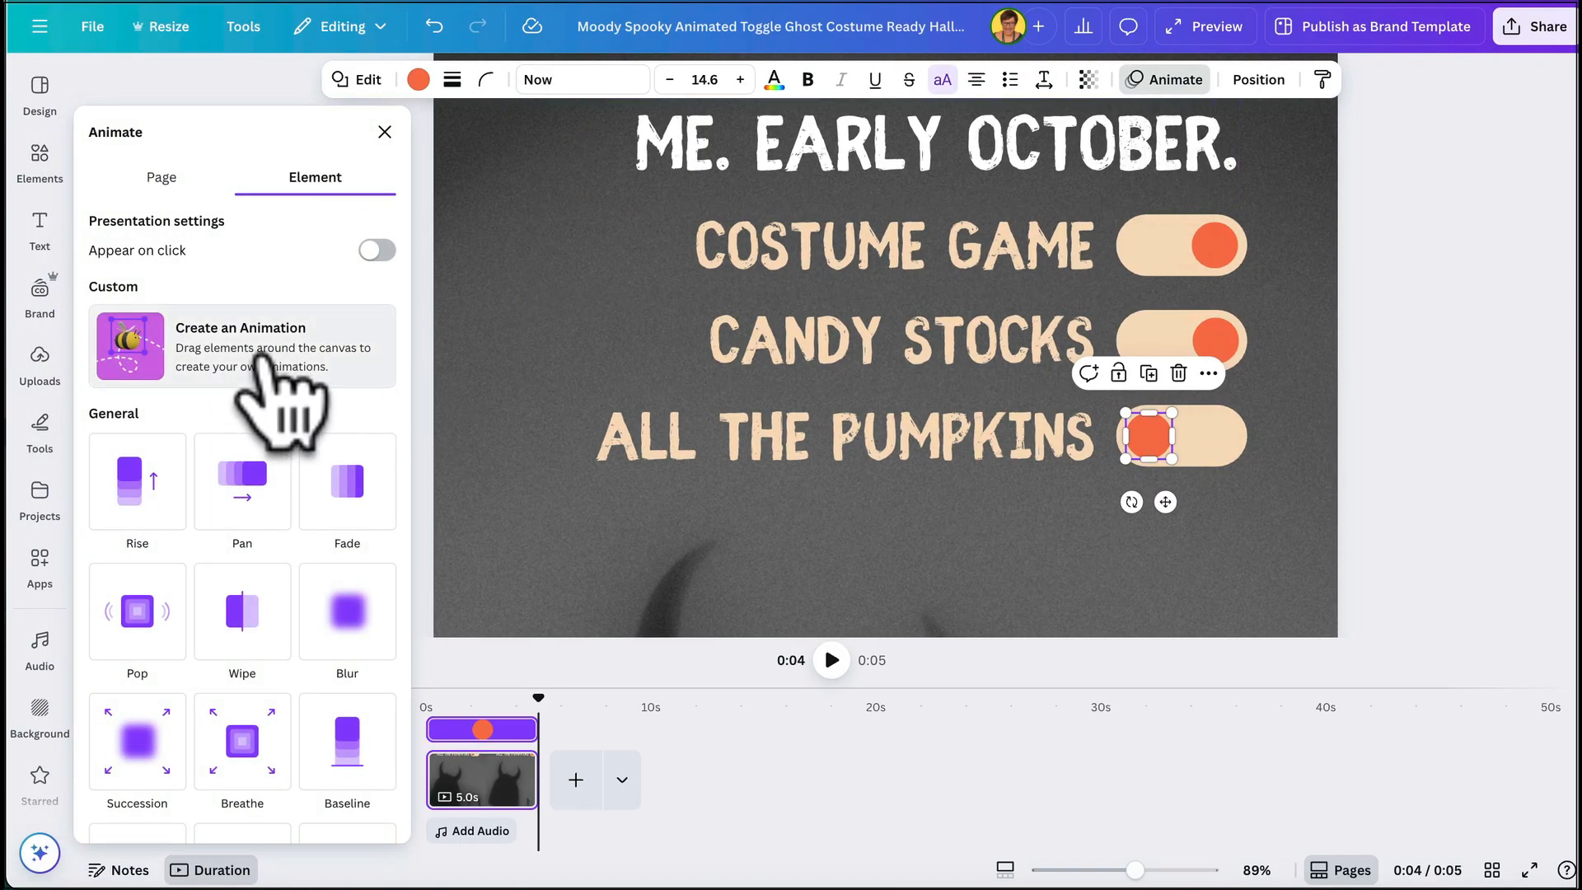
{"action": "left_click", "coordinate": [262, 353]}
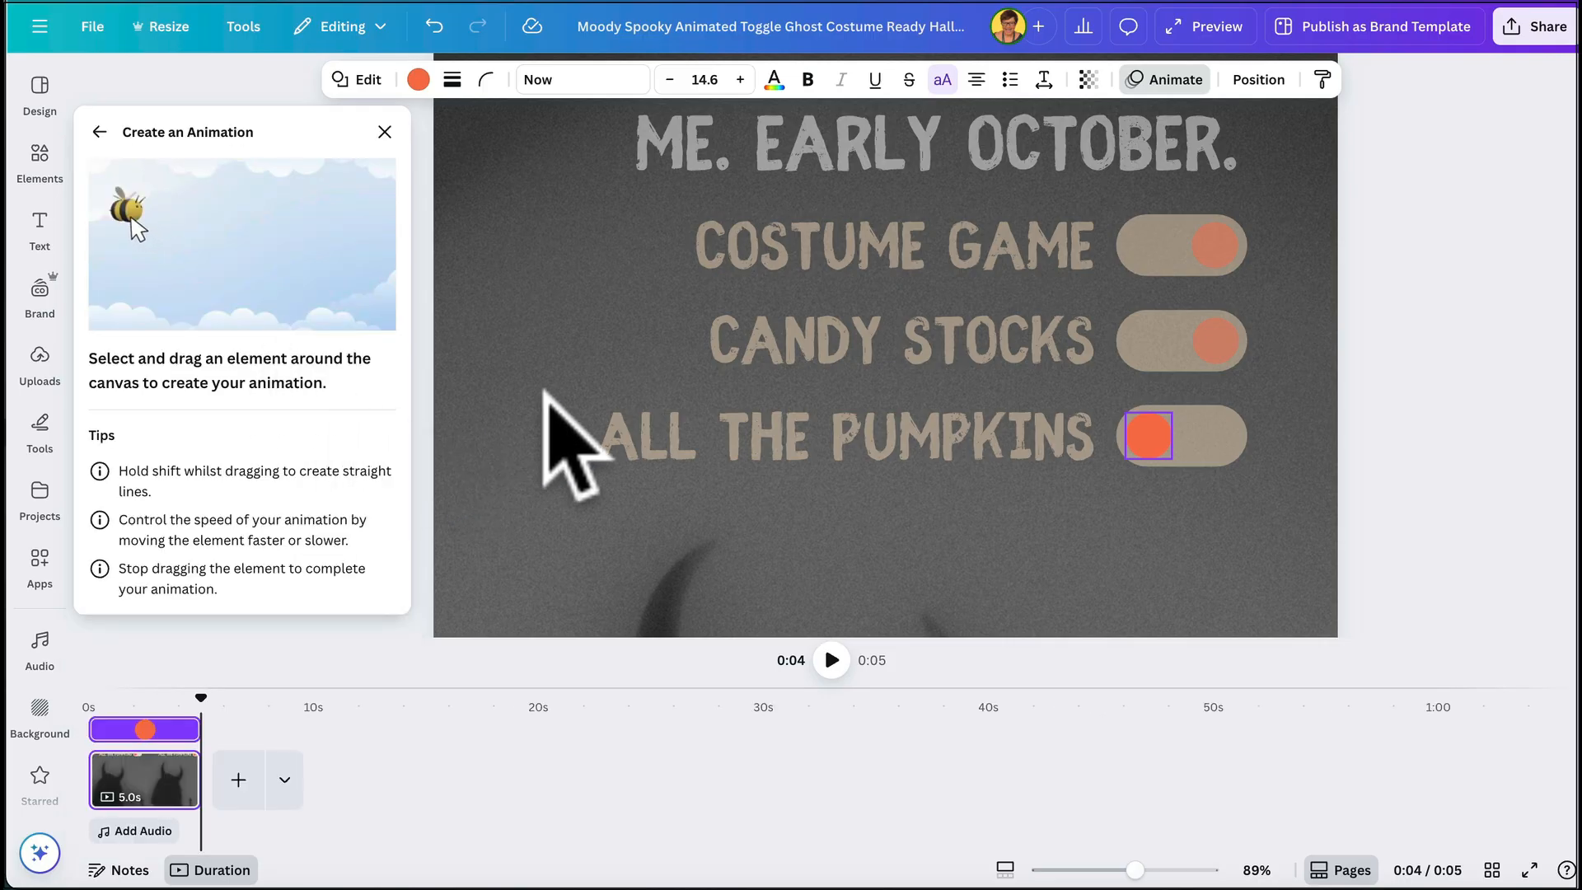
{"action": "left_click_drag", "start_coordinate": [1157, 432], "coordinate": [1213, 432]}
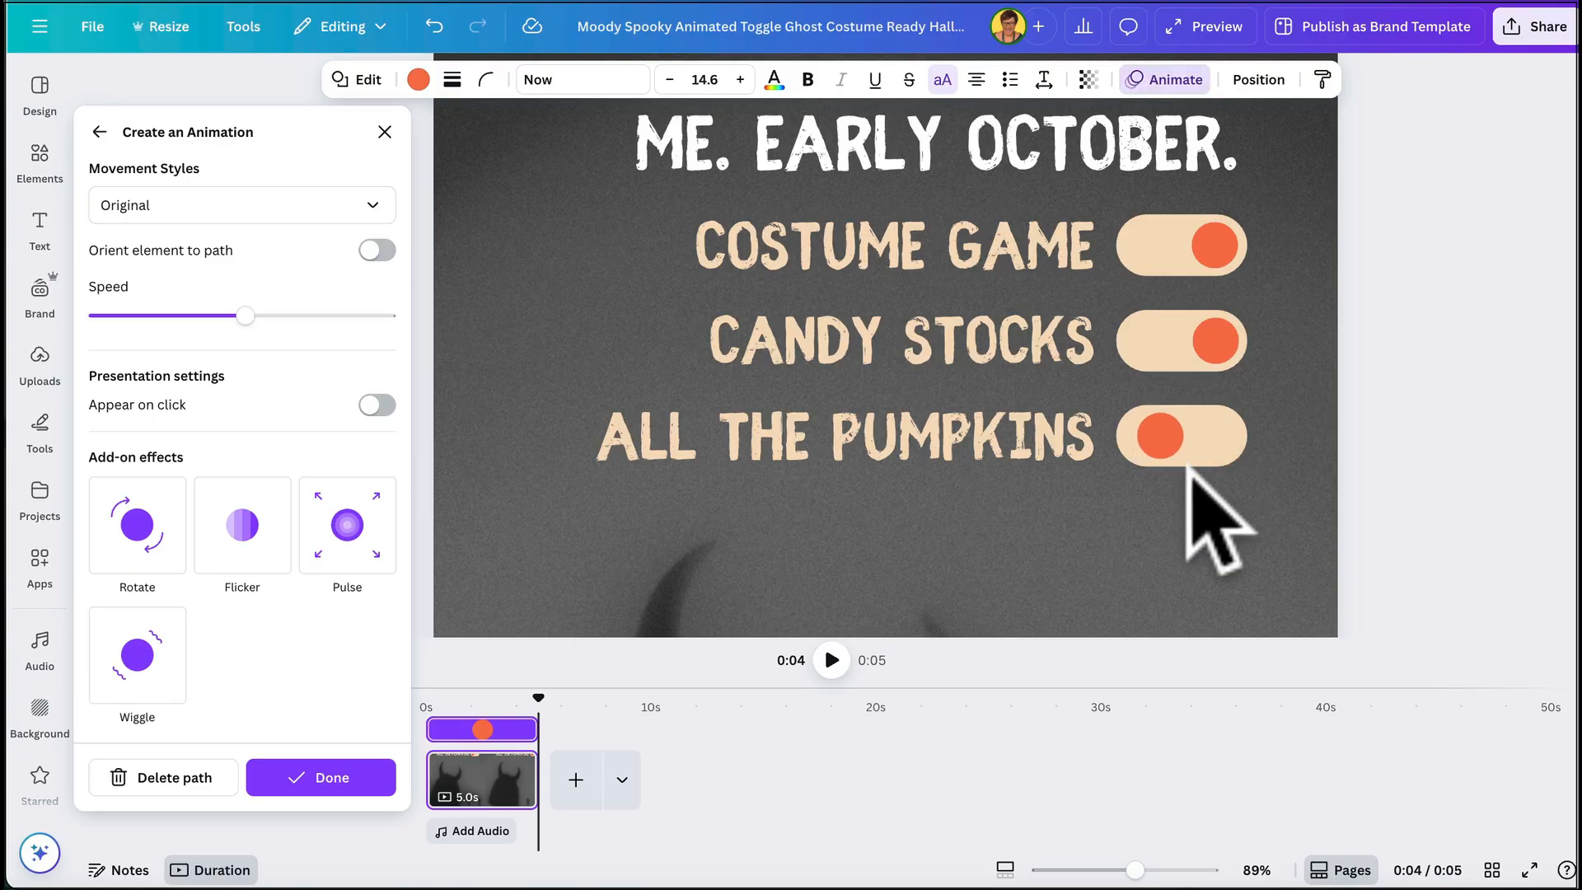
{"action": "left_click", "coordinate": [190, 207]}
{"action": "left_click", "coordinate": [100, 295]}
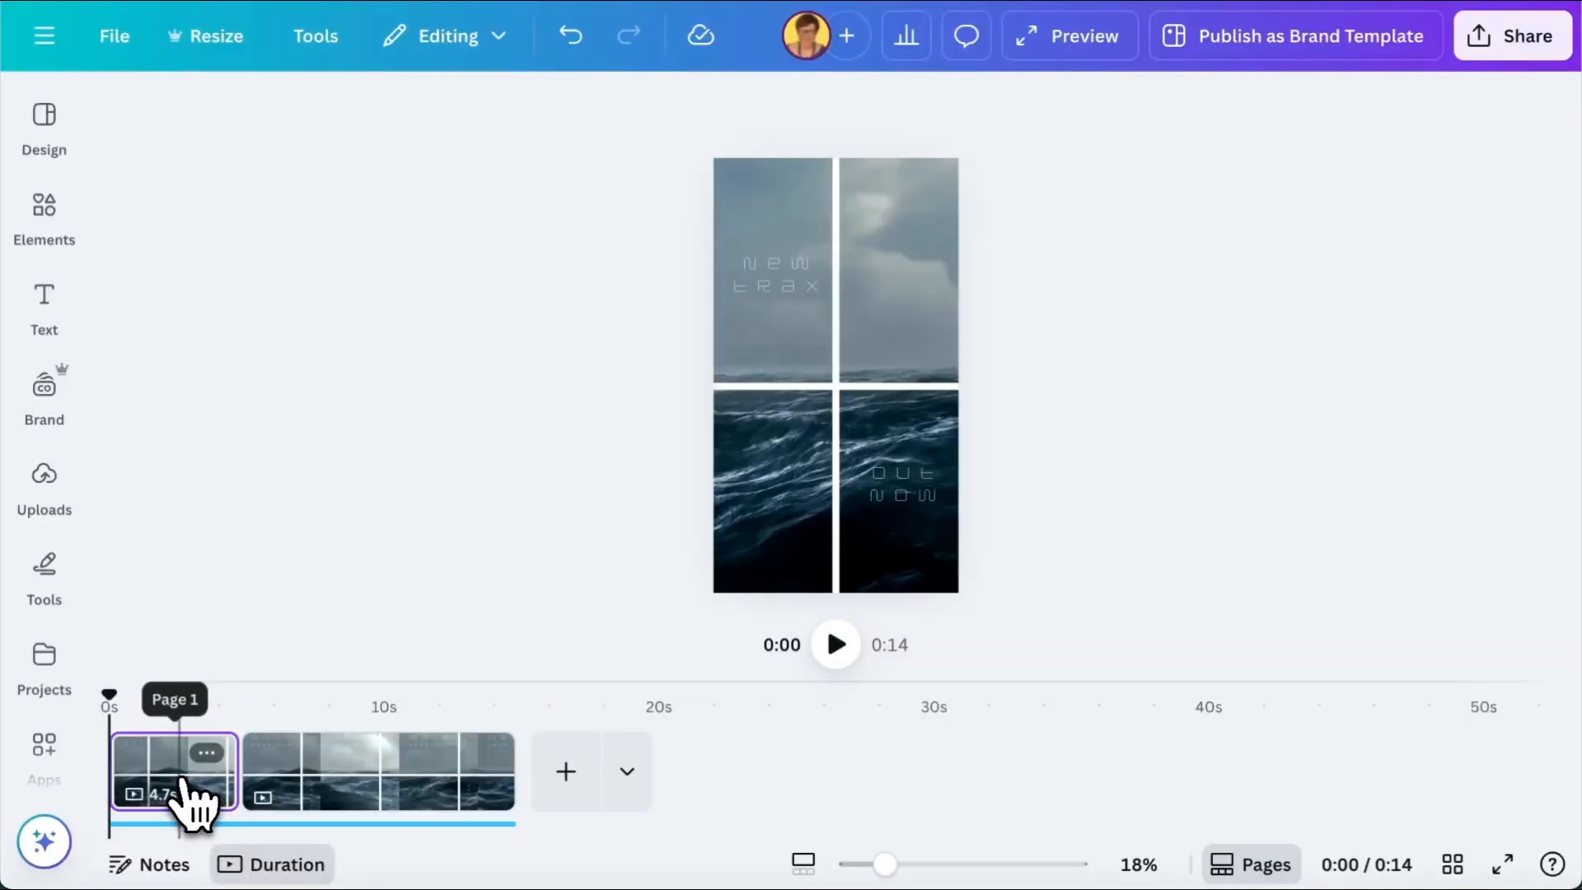
Step: Examine the first page of the ocean music design at 0:02 and its second page at 0:08
{"action": "left_click", "coordinate": [183, 788]}
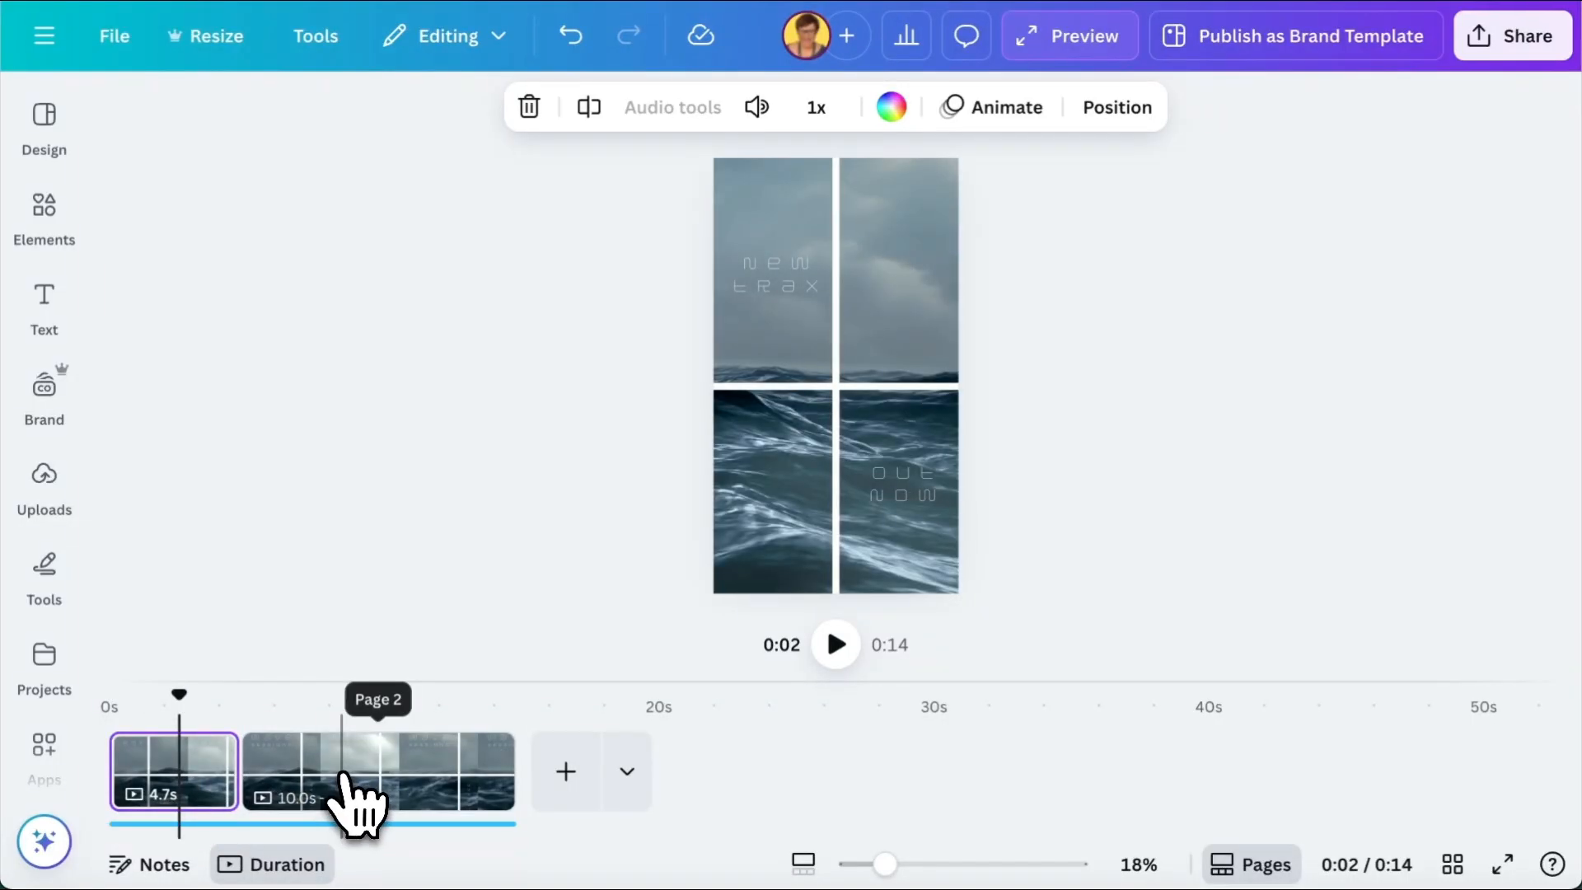
{"action": "left_click", "coordinate": [341, 779]}
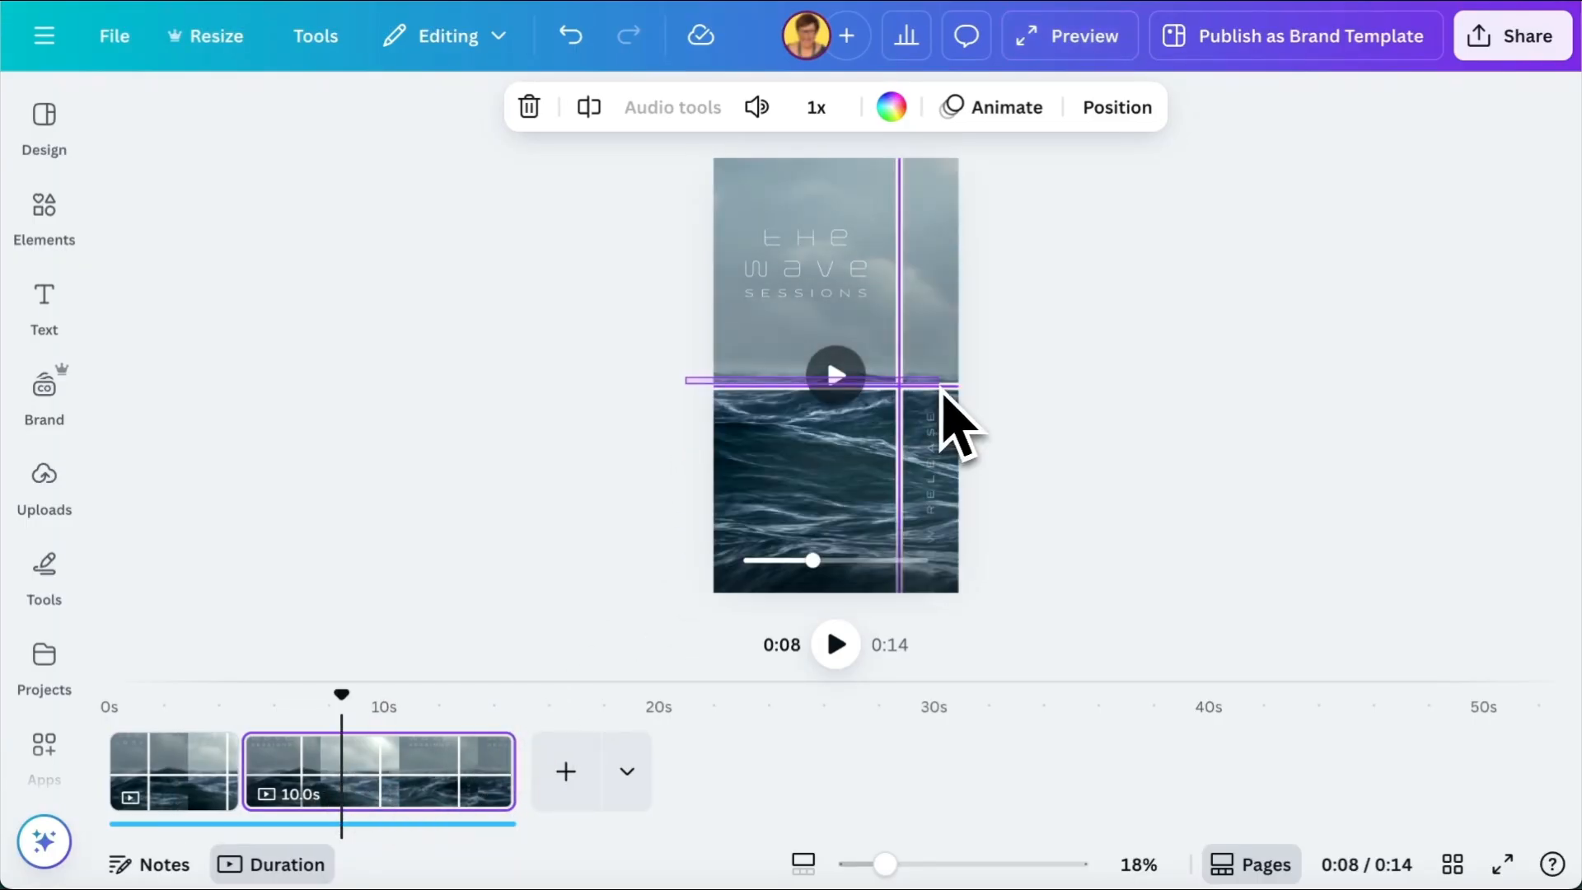
Step: Add a Match & Move transition between the ocean music design's first and second pages and play it
{"action": "left_click", "coordinate": [948, 393]}
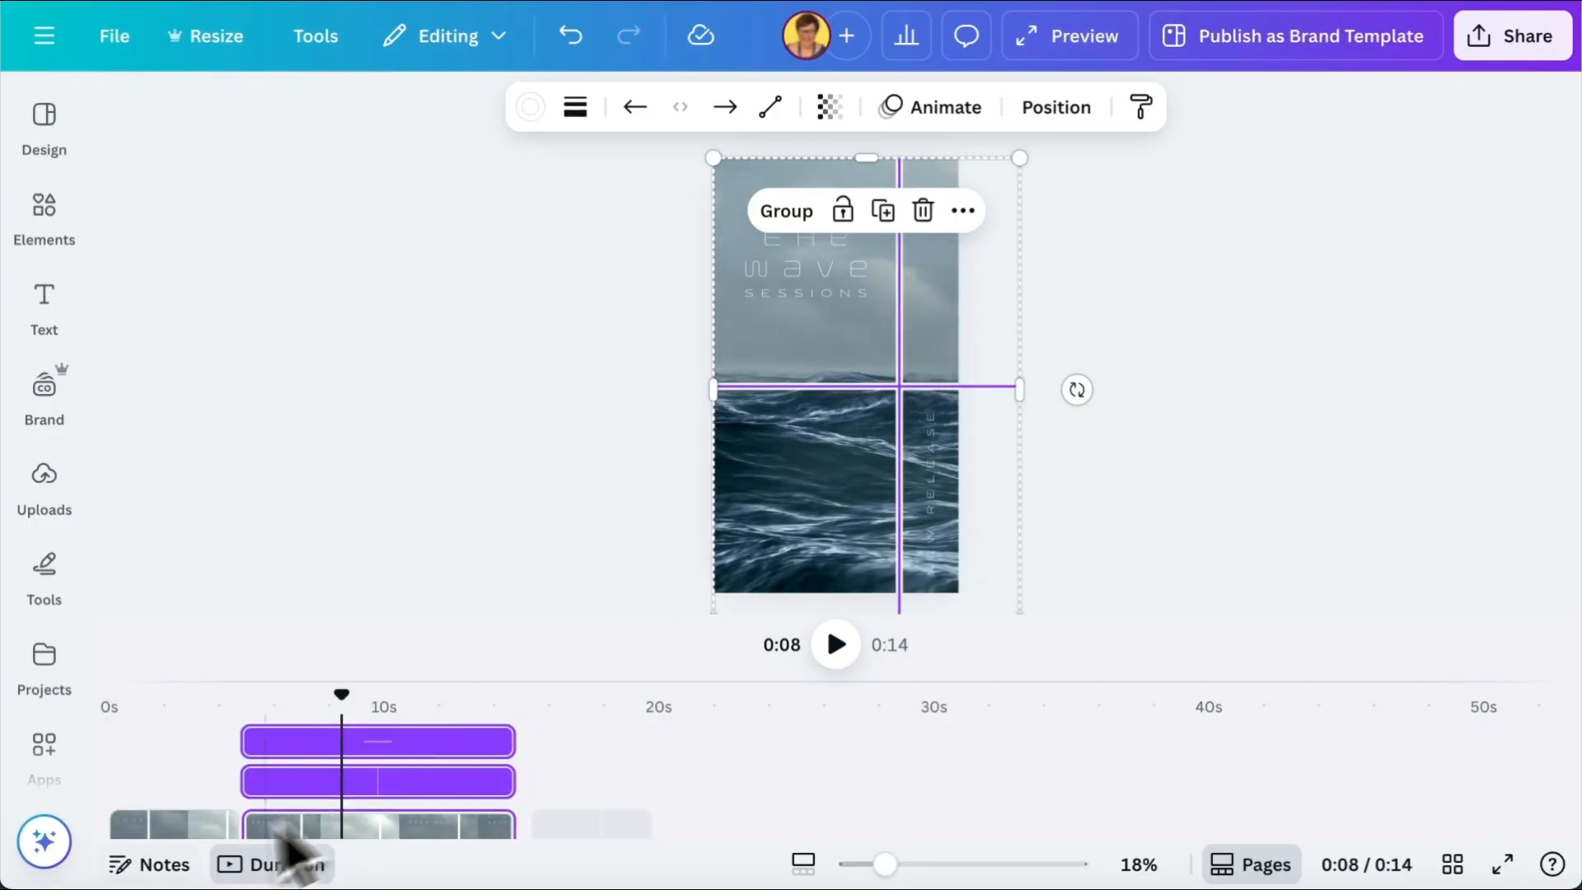
{"action": "left_click", "coordinate": [168, 824]}
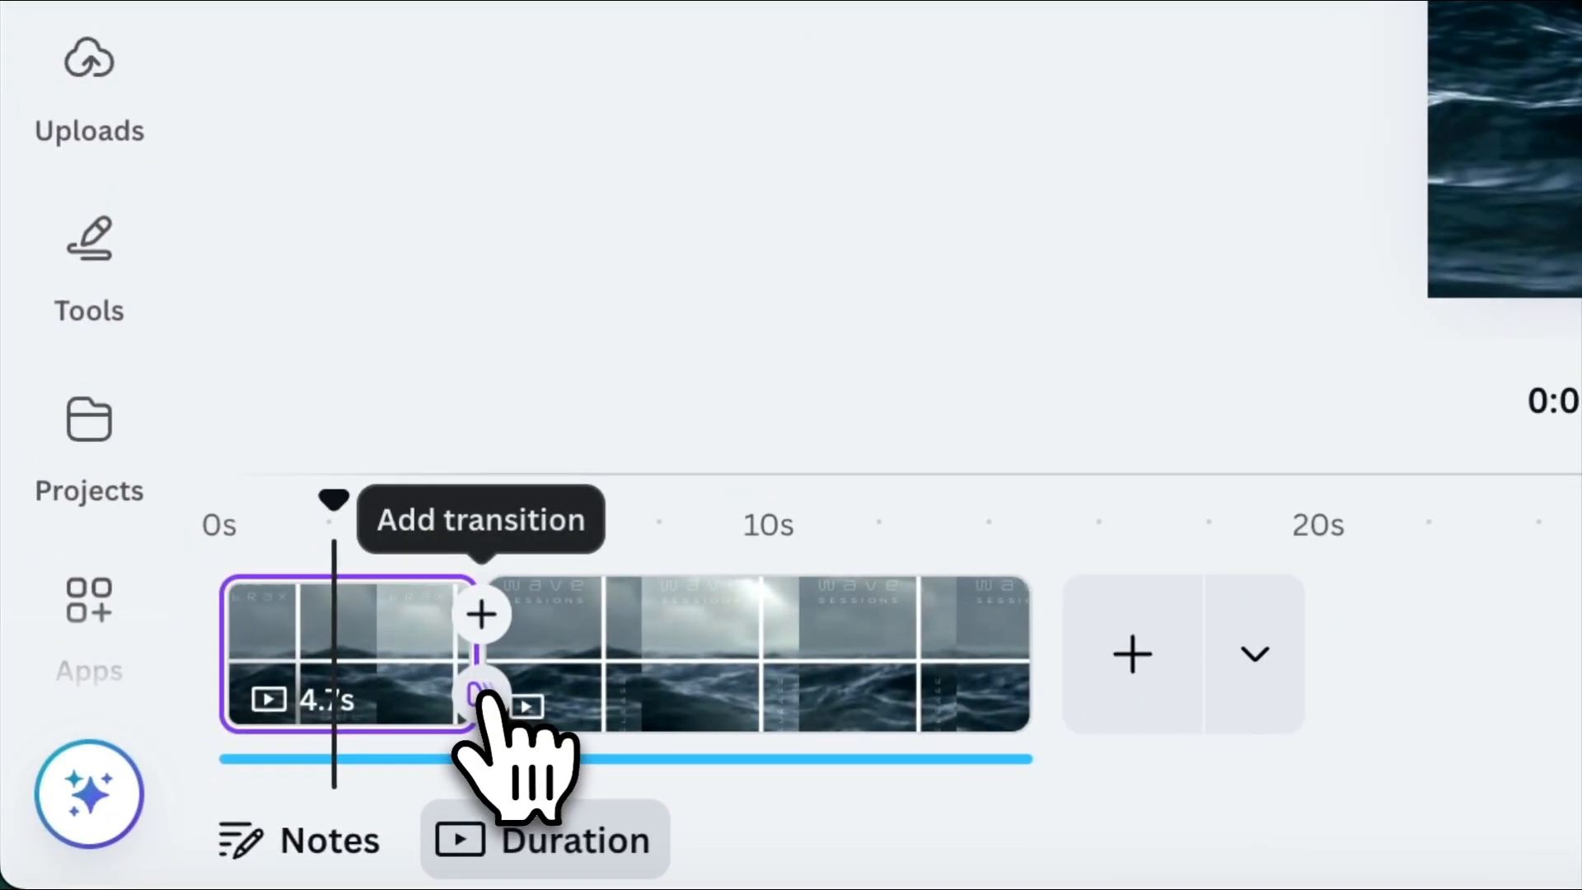
{"action": "left_click", "coordinate": [485, 692]}
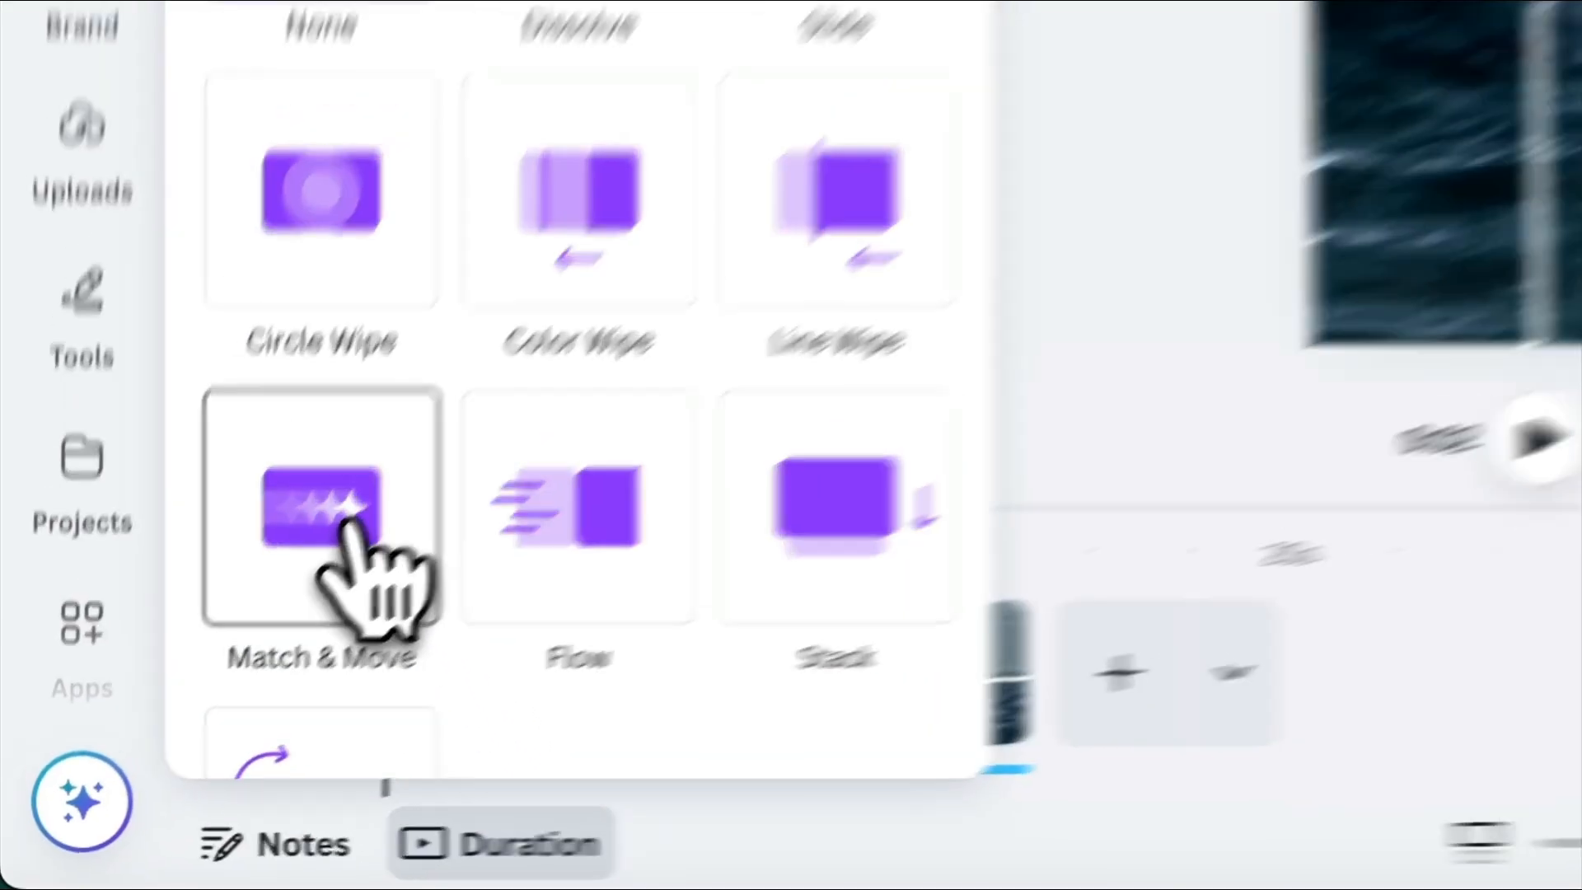
{"action": "left_click", "coordinate": [381, 494]}
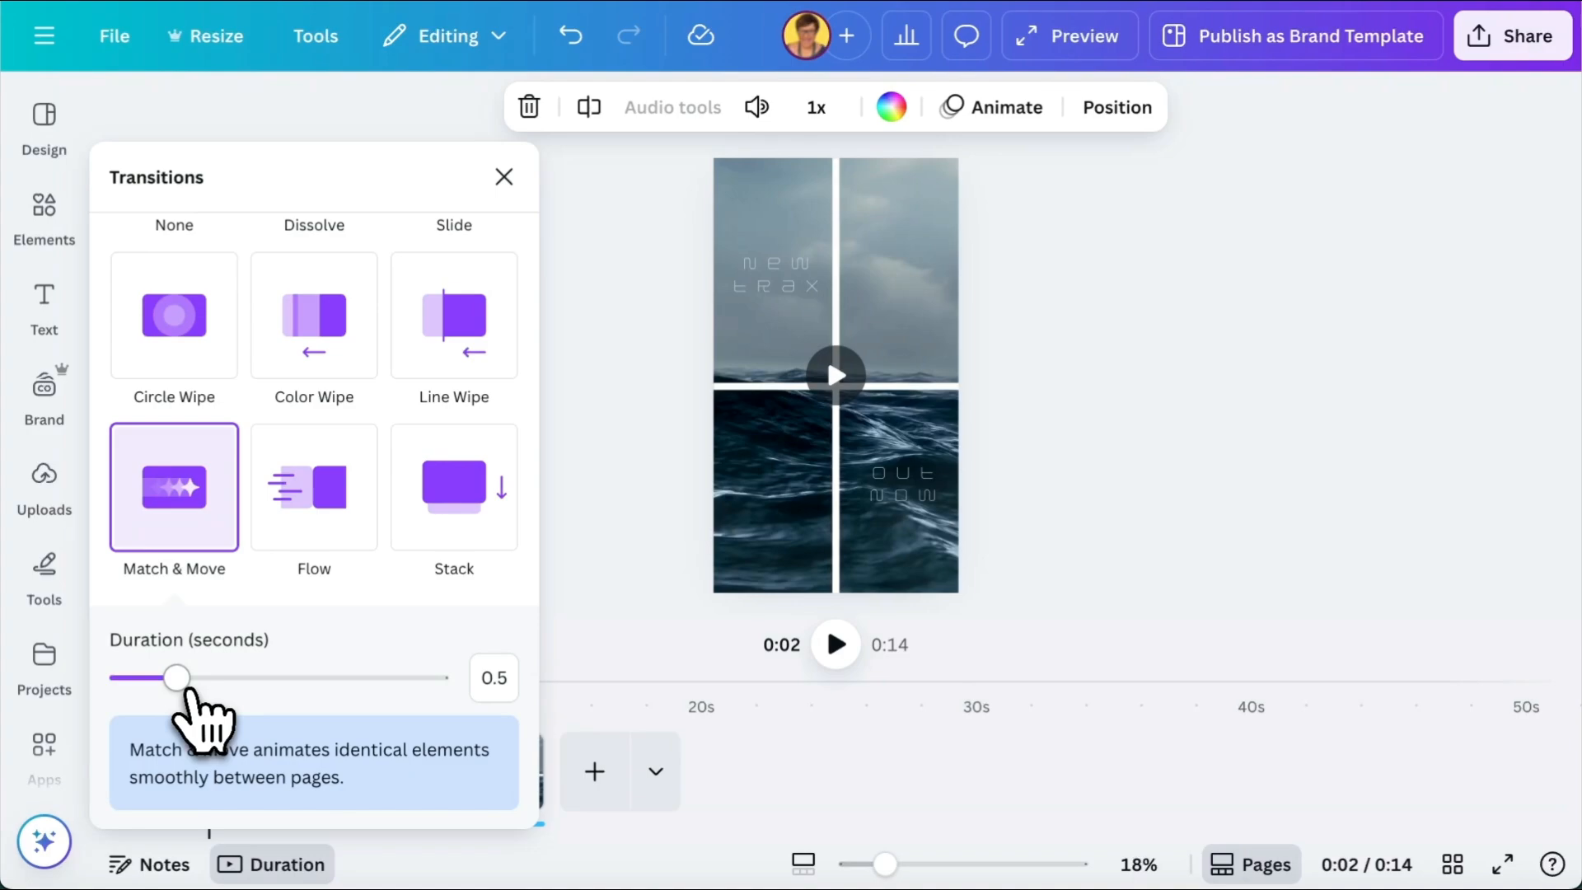
{"action": "key", "text": "Escape"}
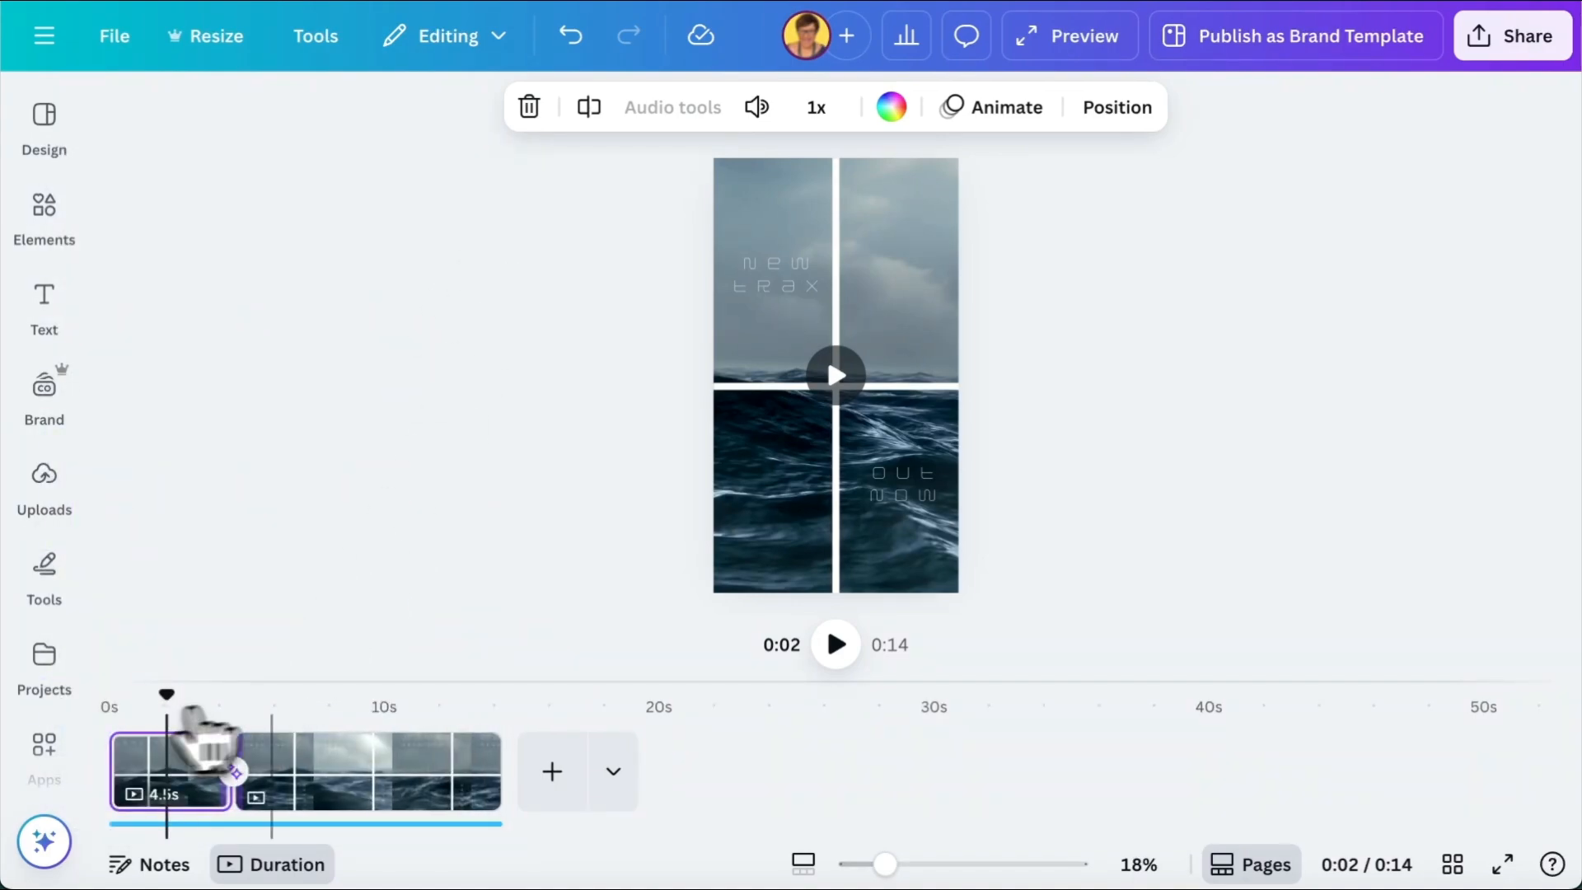
{"action": "left_click", "coordinate": [836, 645]}
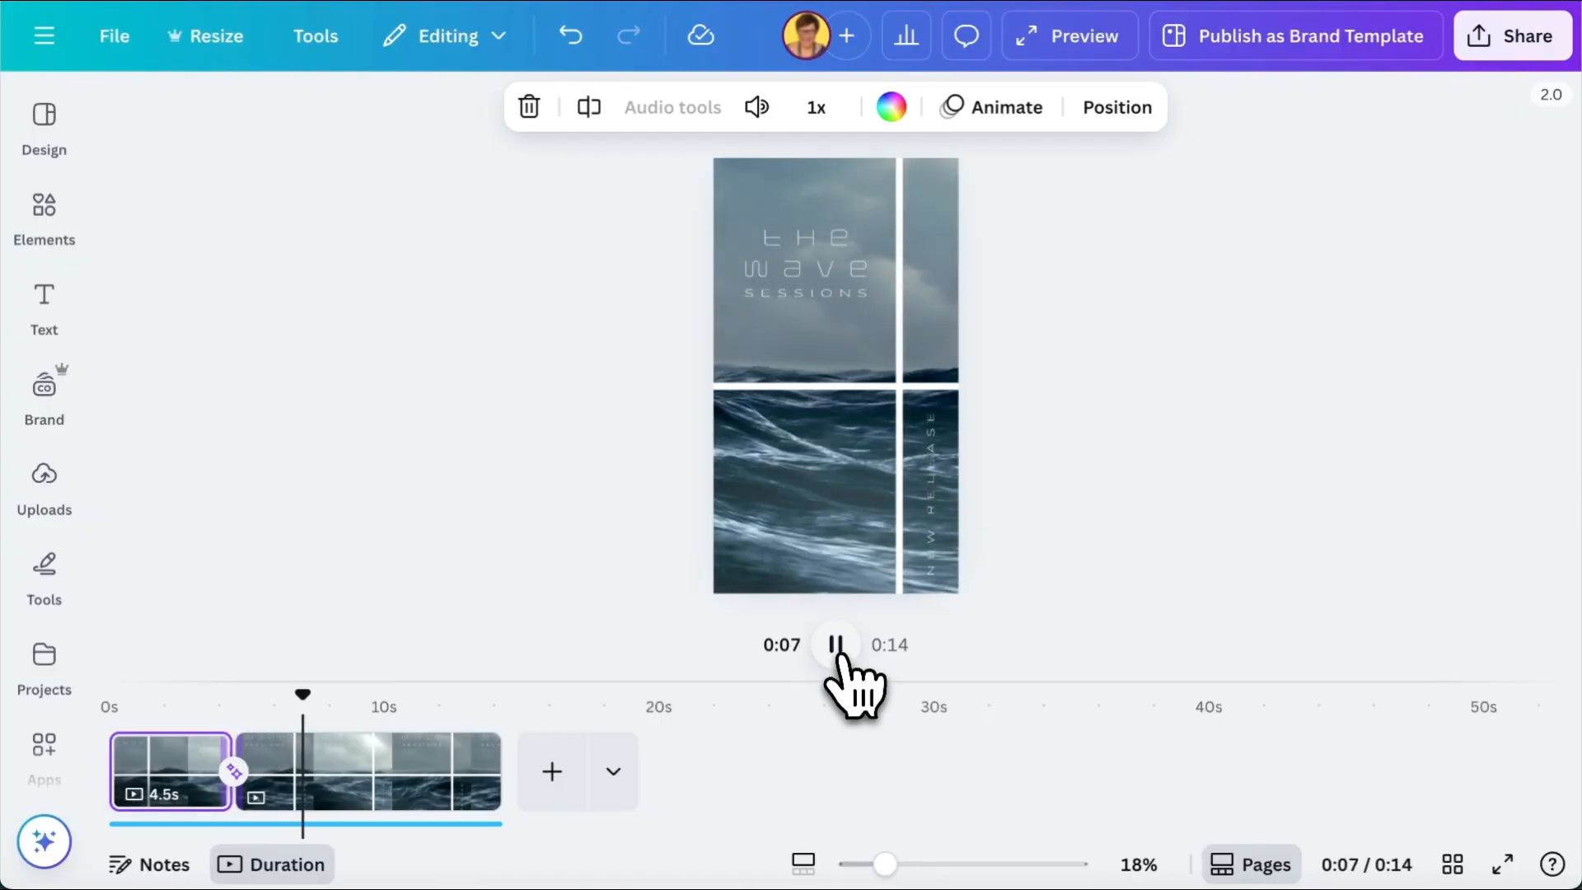
{"action": "left_click", "coordinate": [838, 647]}
Step: Set the Match & Move transition's duration to 2 seconds and play the ocean design from the start
{"action": "left_click_drag", "start_coordinate": [303, 701], "coordinate": [103, 705]}
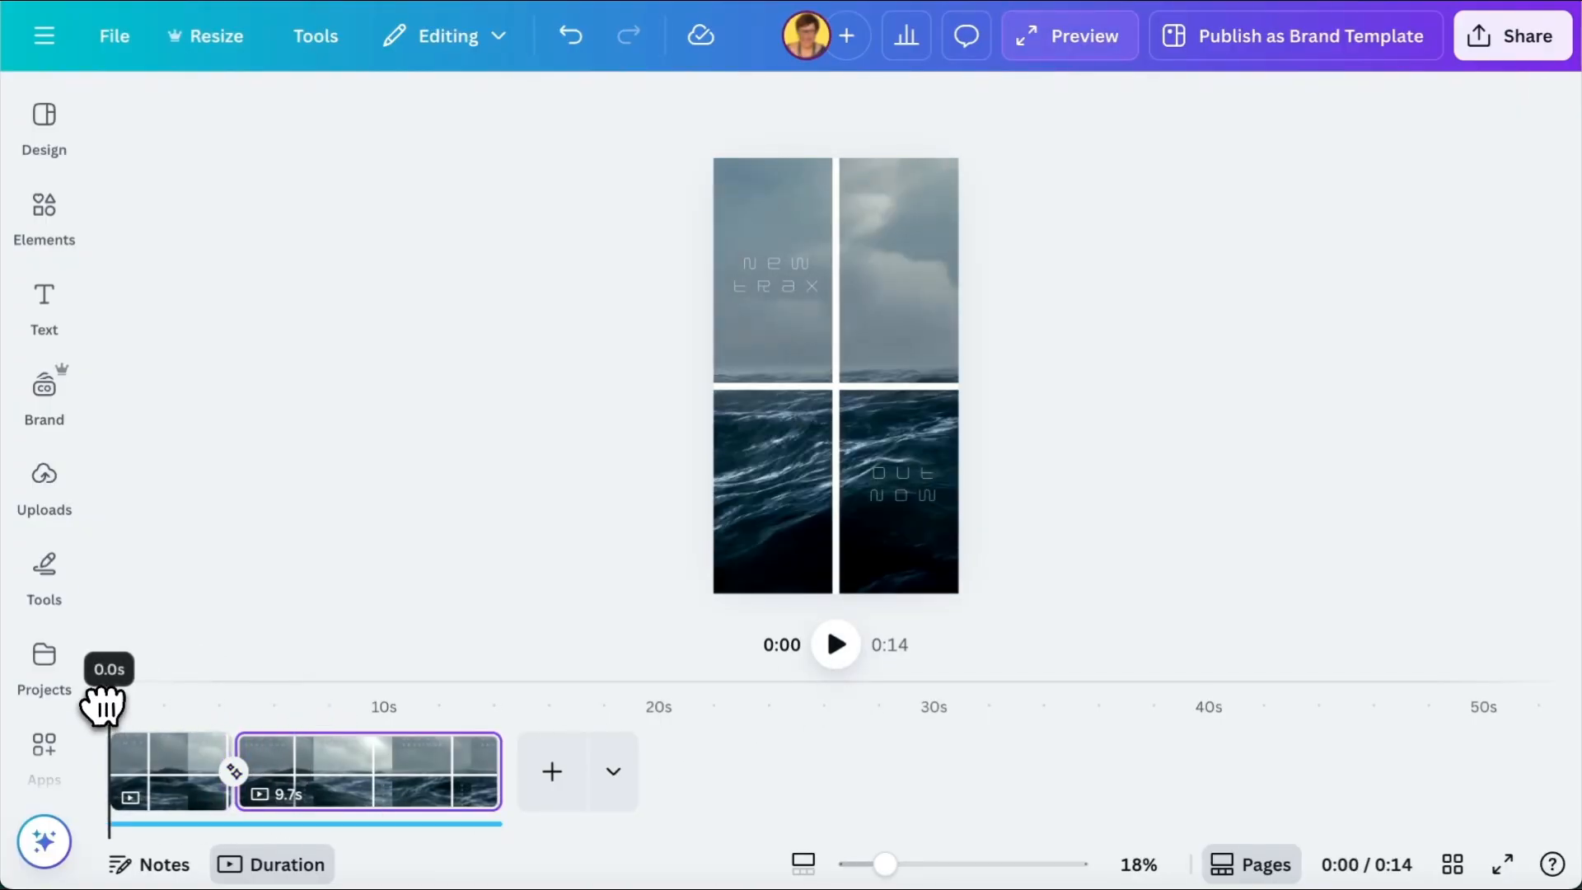
{"action": "left_click", "coordinate": [234, 772]}
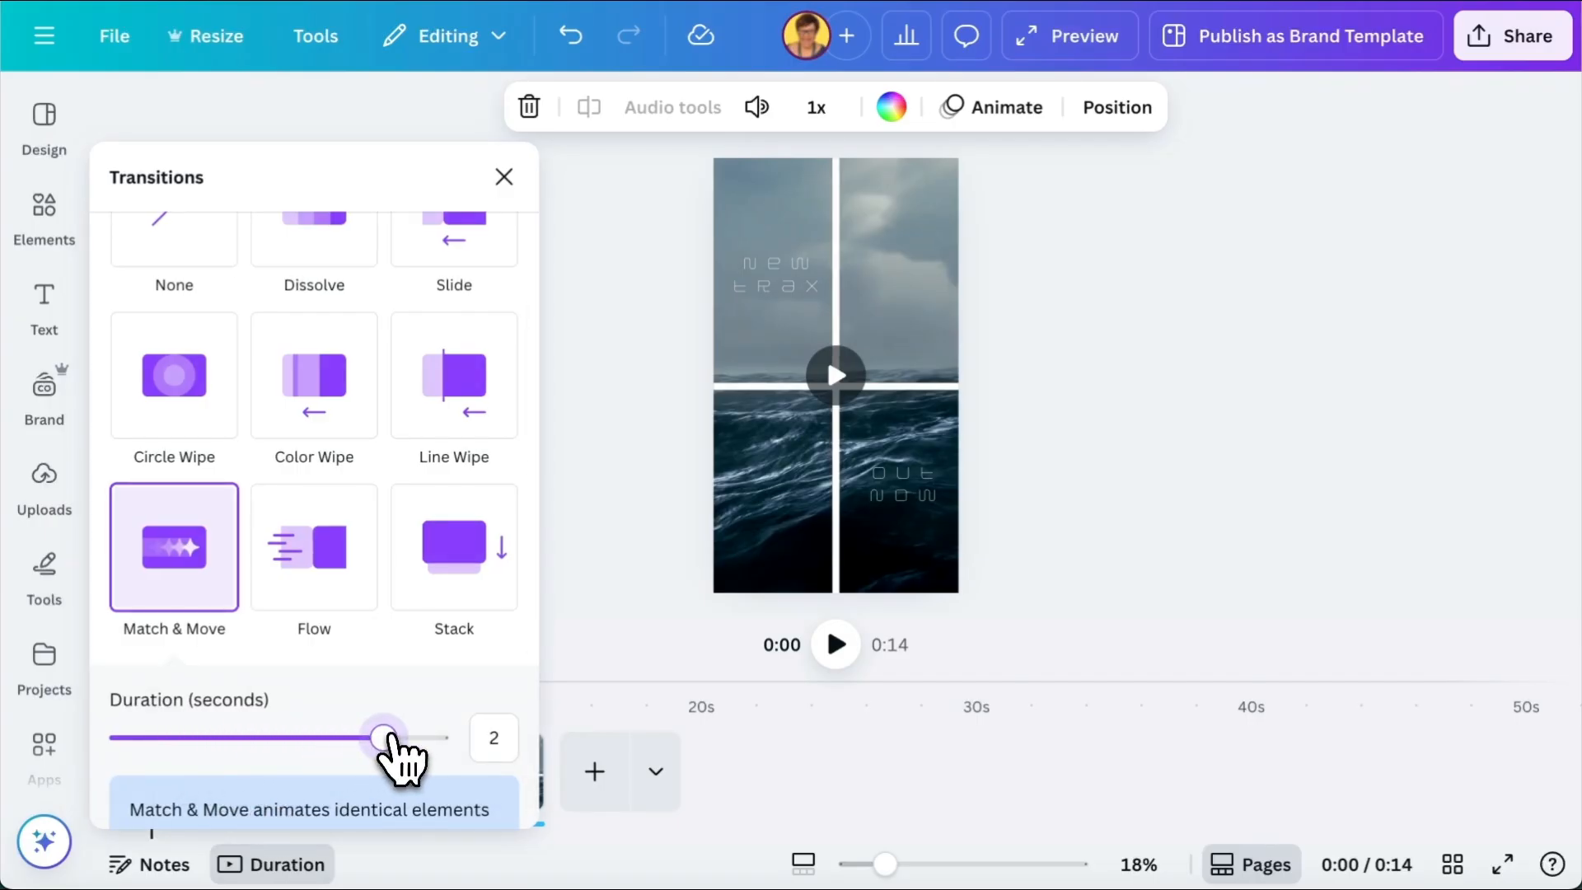
{"action": "left_click", "coordinate": [837, 645]}
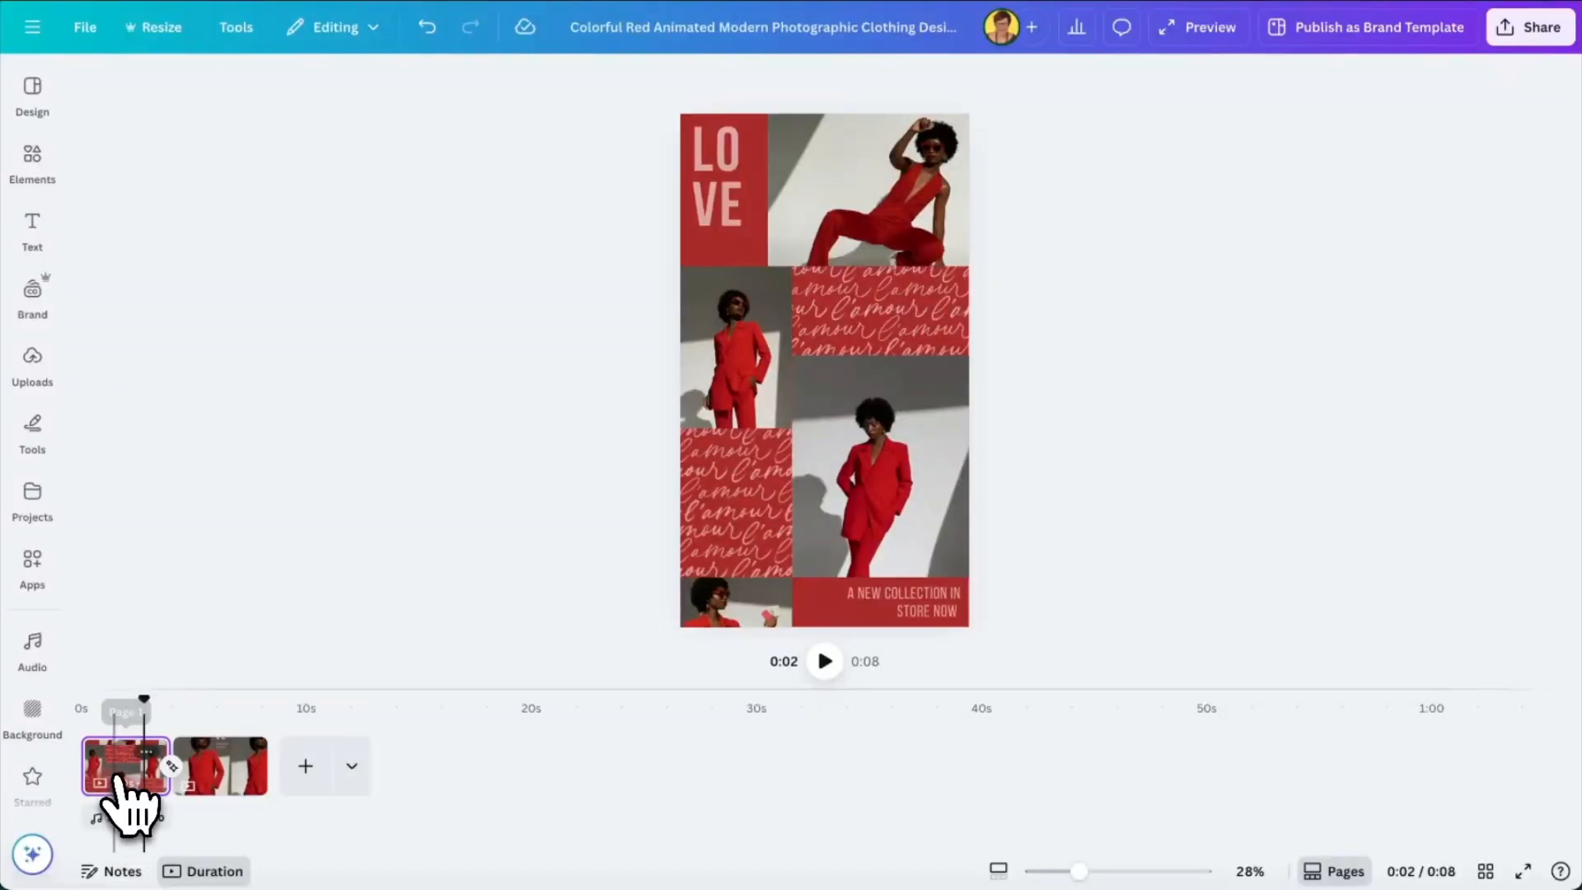
Step: Copy the first page's lower-left "l'amour" pattern to the second page's upper-left corner and set its transparency to 20
{"action": "left_click", "coordinate": [122, 779]}
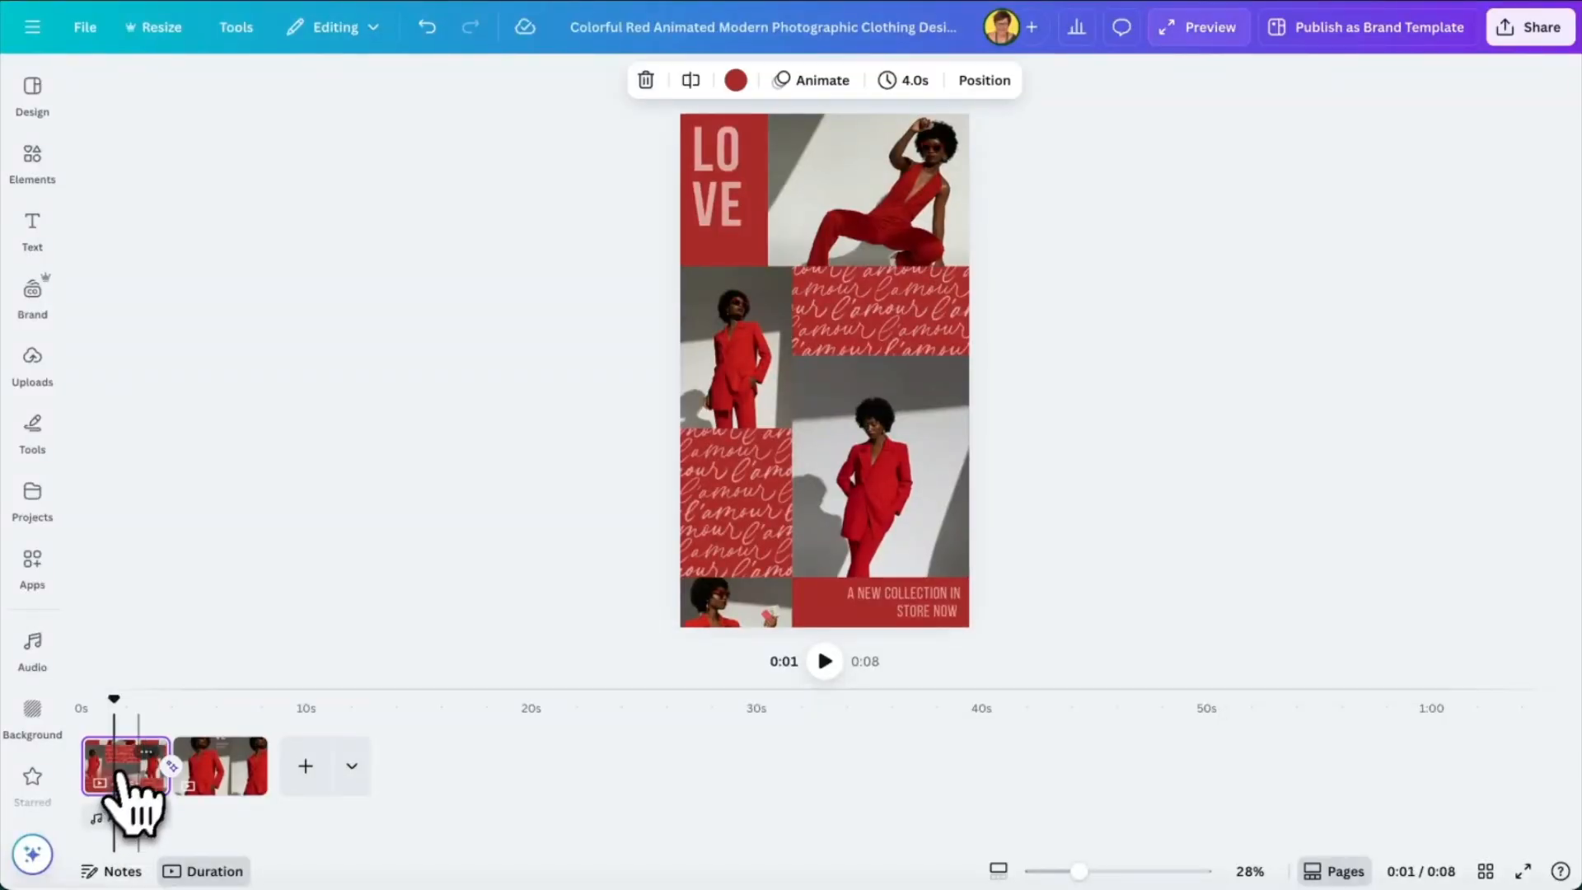
{"action": "left_click", "coordinate": [729, 495]}
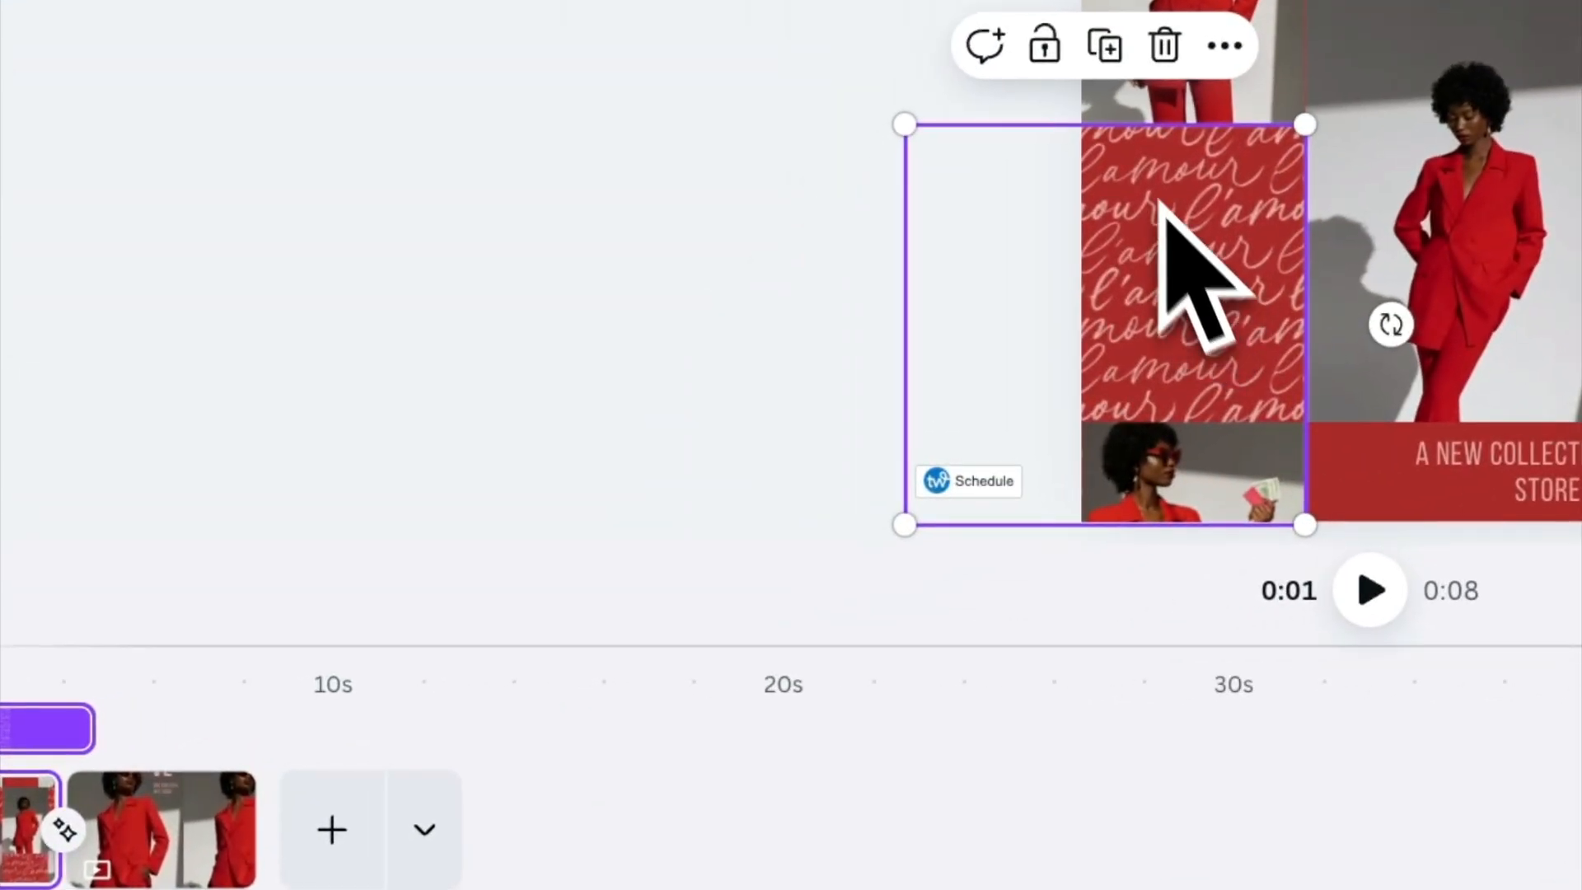
{"action": "left_click", "coordinate": [1105, 48]}
{"action": "left_click_drag", "start_coordinate": [1150, 254], "coordinate": [124, 816]}
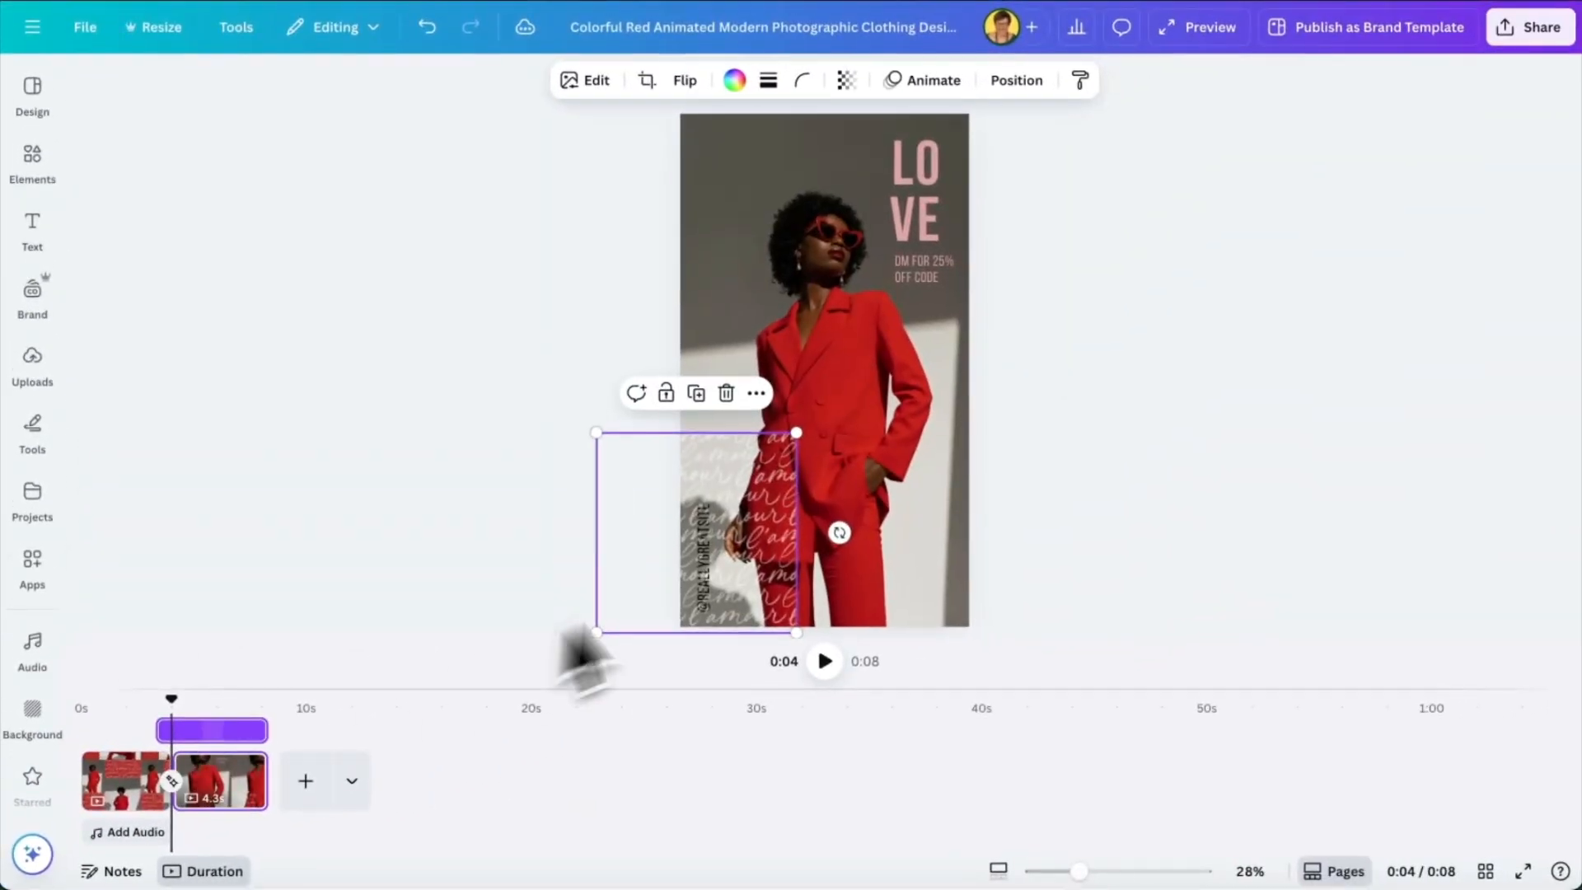
{"action": "left_click_drag", "start_coordinate": [734, 557], "coordinate": [744, 240]}
{"action": "left_click", "coordinate": [846, 79]}
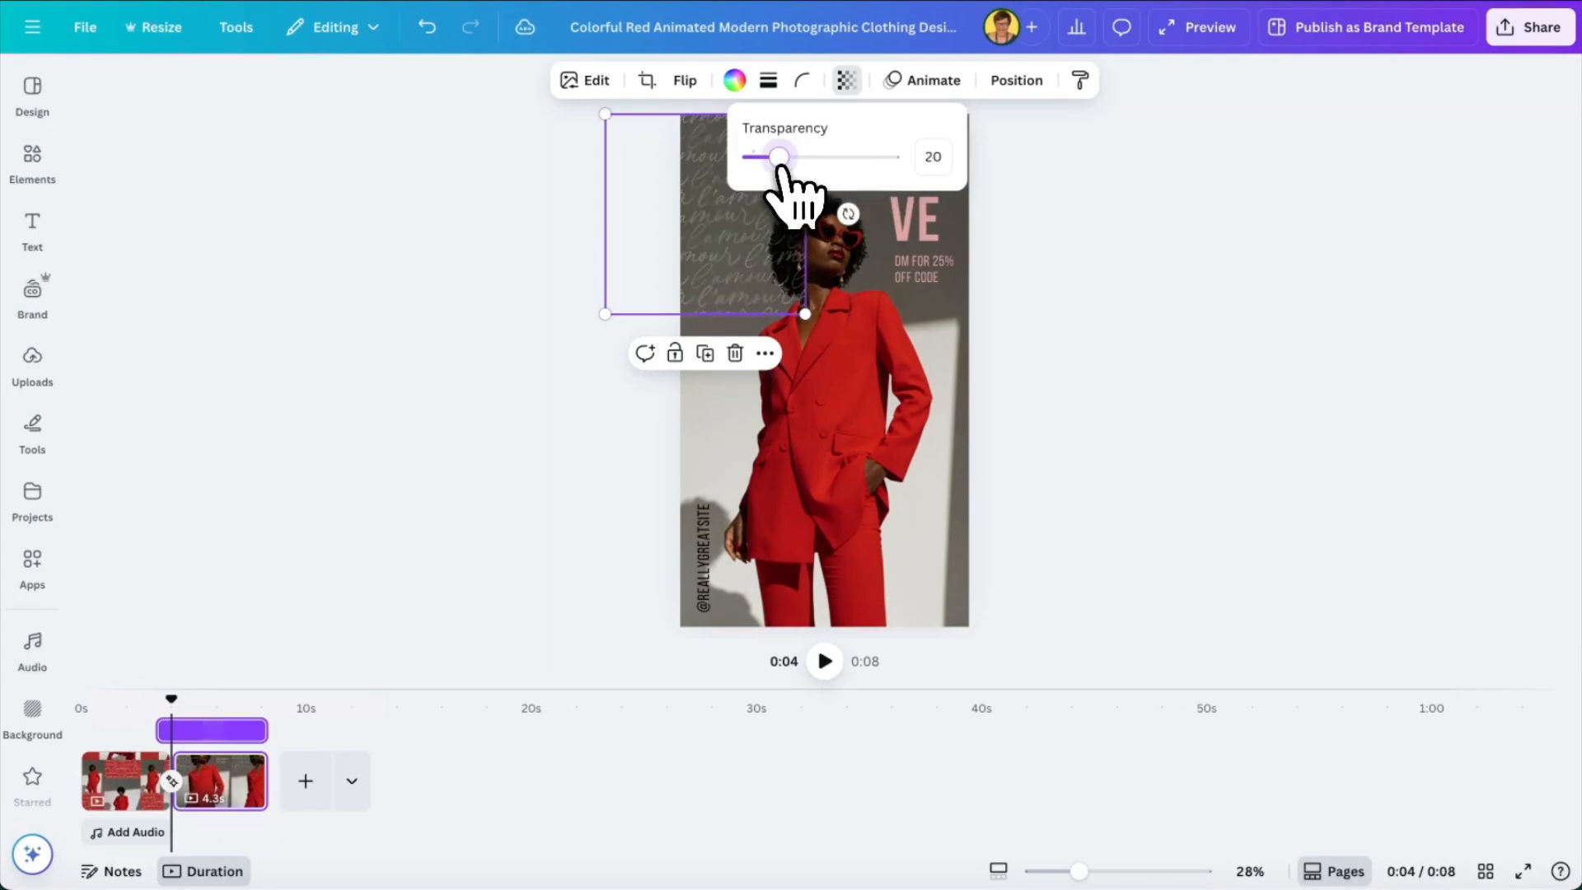
Step: Copy the first page's other "l'amour" pattern to the second page, enlarge it over the lower-right area, and lower its transparency value
{"action": "left_click", "coordinate": [90, 797]}
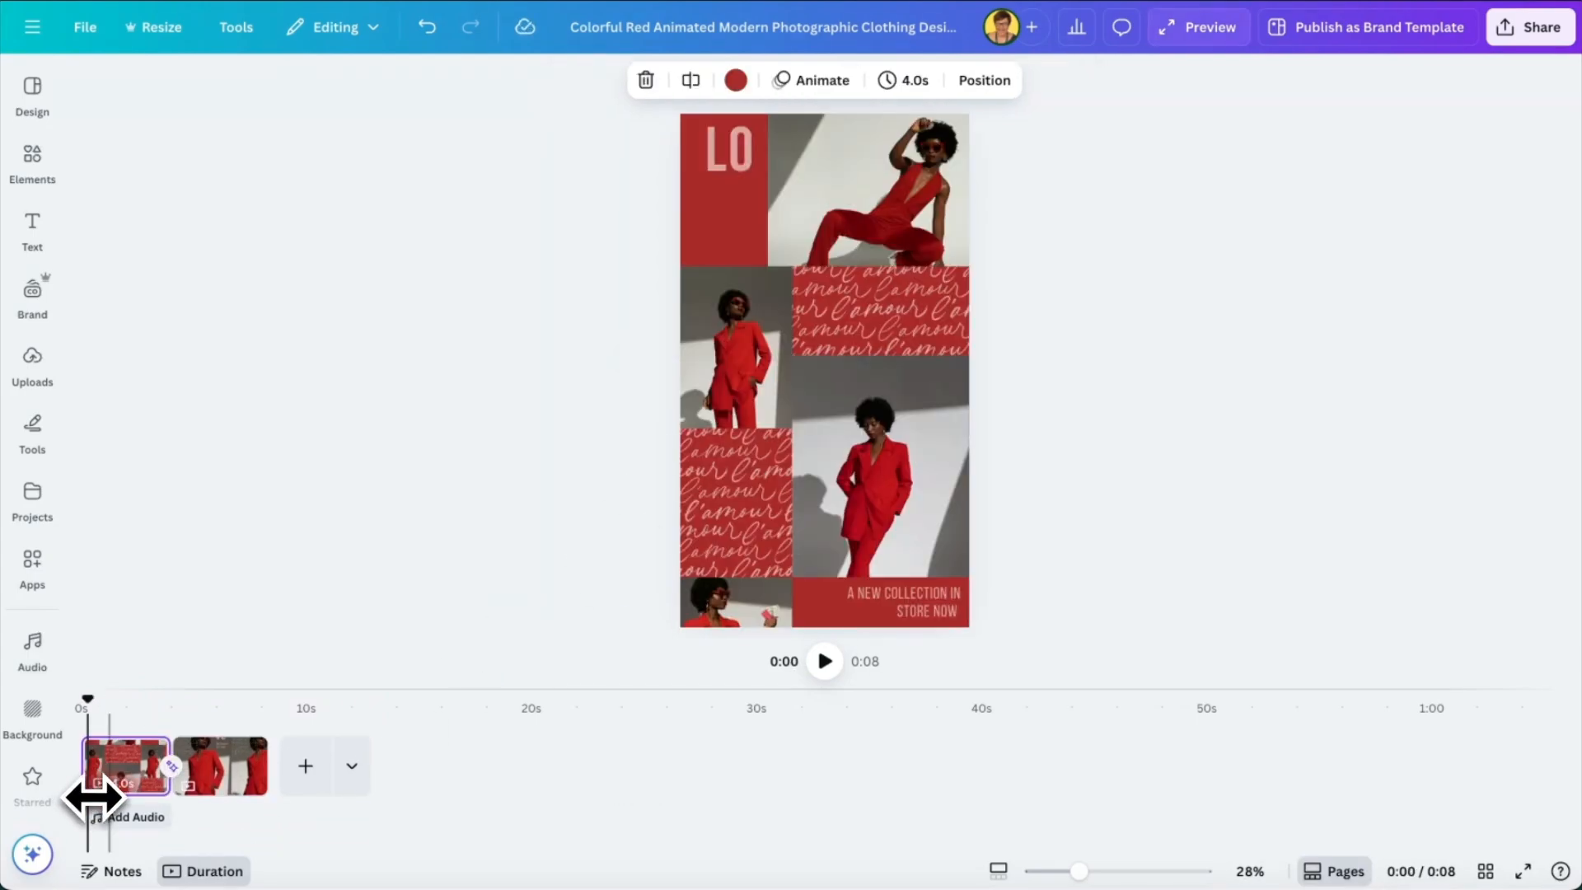
{"action": "left_click", "coordinate": [926, 297]}
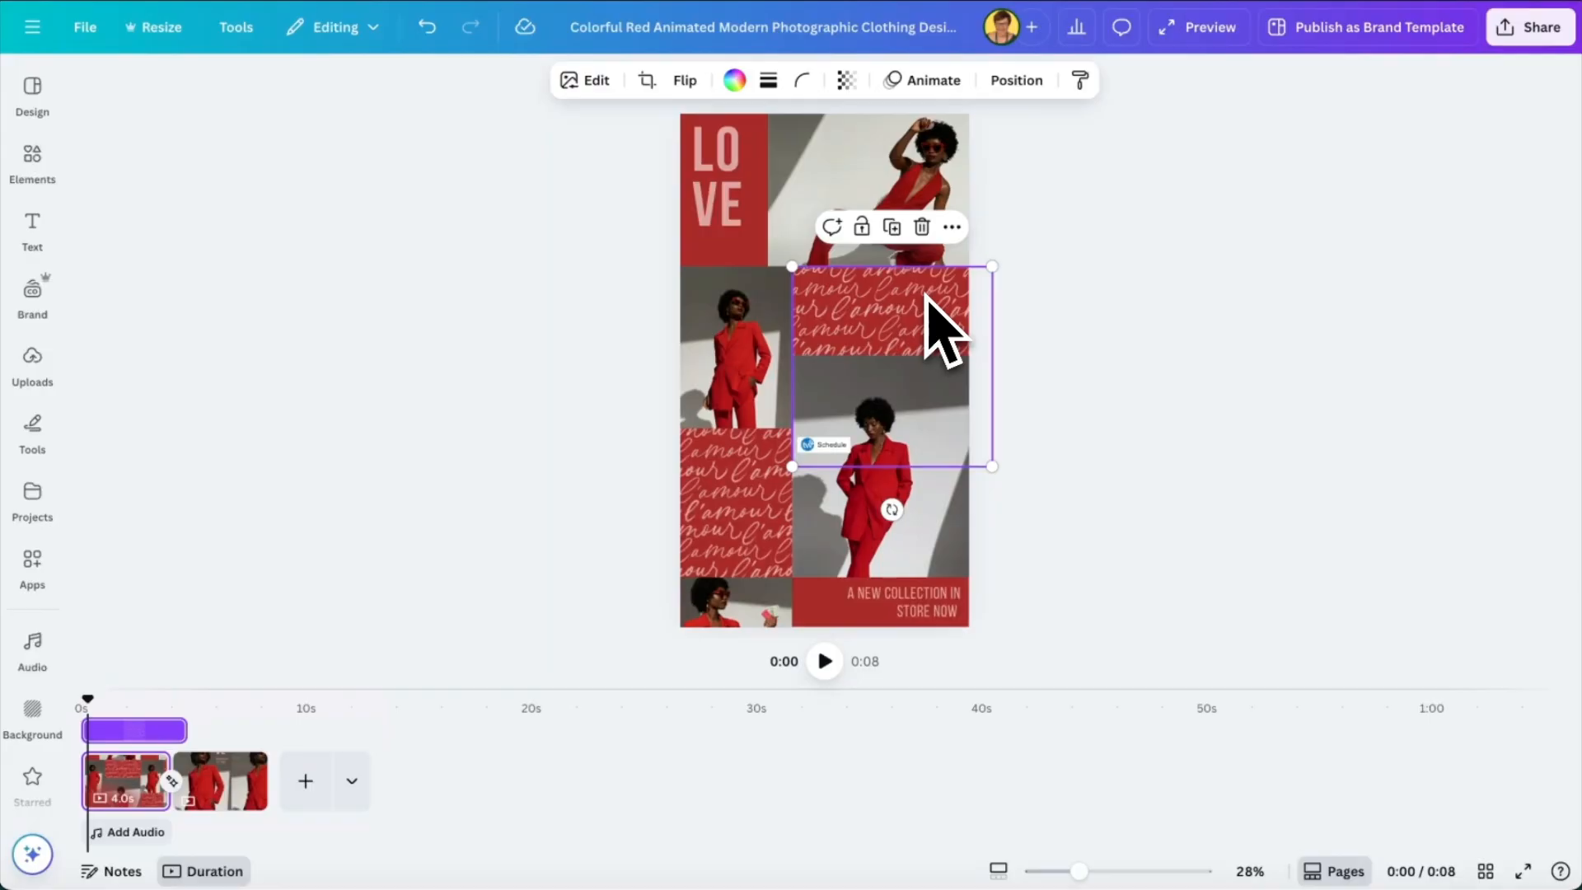
{"action": "left_click", "coordinate": [894, 229]}
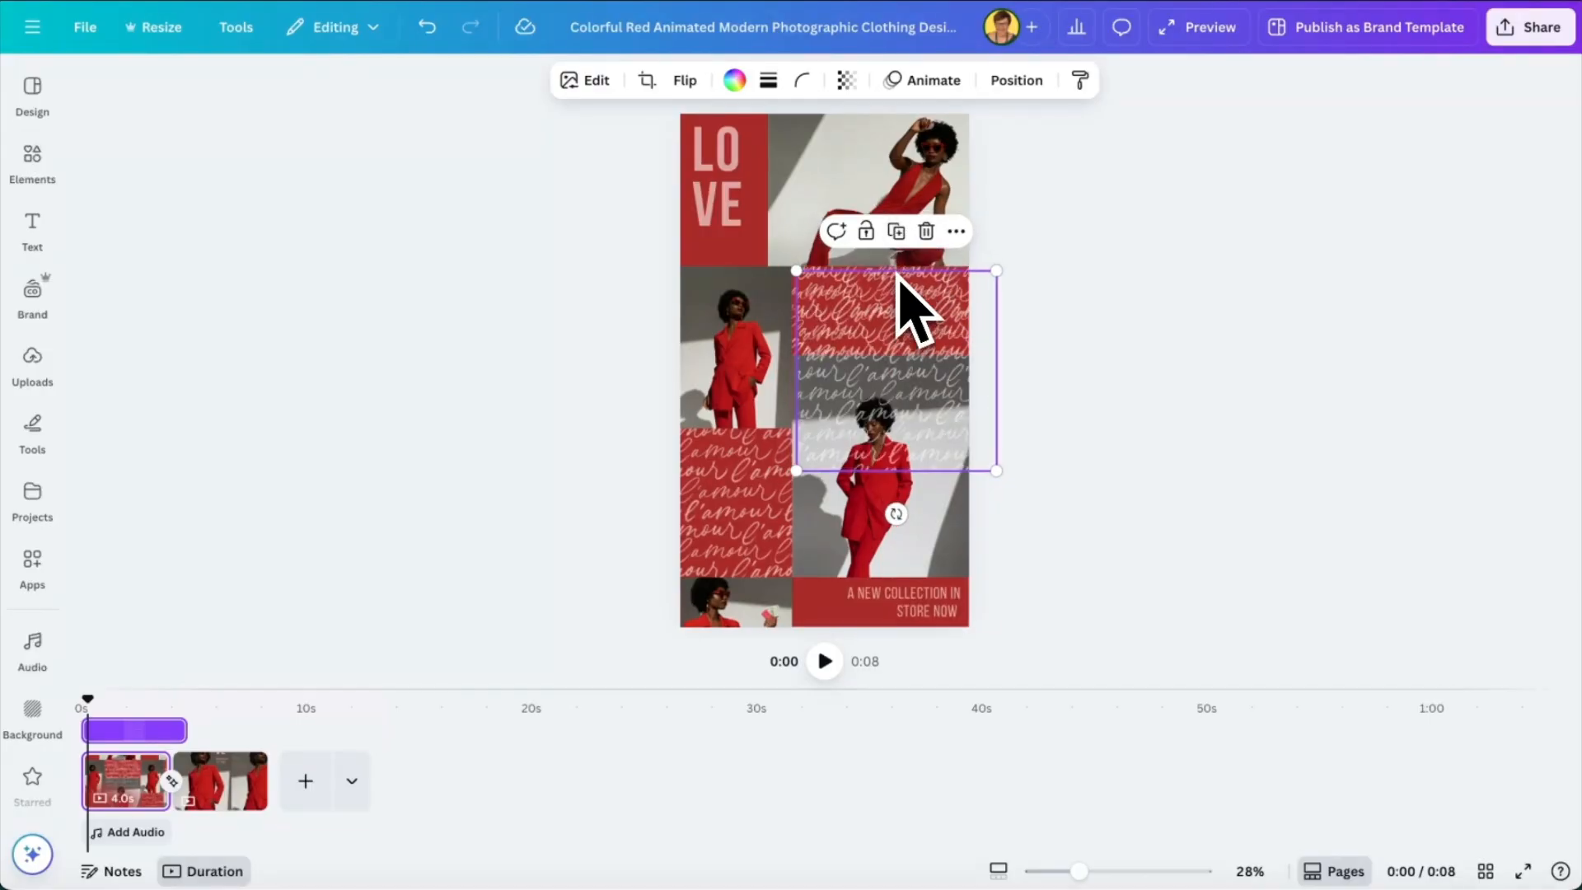
{"action": "left_click_drag", "start_coordinate": [893, 298], "coordinate": [233, 770]}
{"action": "left_click_drag", "start_coordinate": [882, 393], "coordinate": [899, 438]}
{"action": "left_click_drag", "start_coordinate": [1004, 516], "coordinate": [1070, 696]}
{"action": "left_click", "coordinate": [848, 82]}
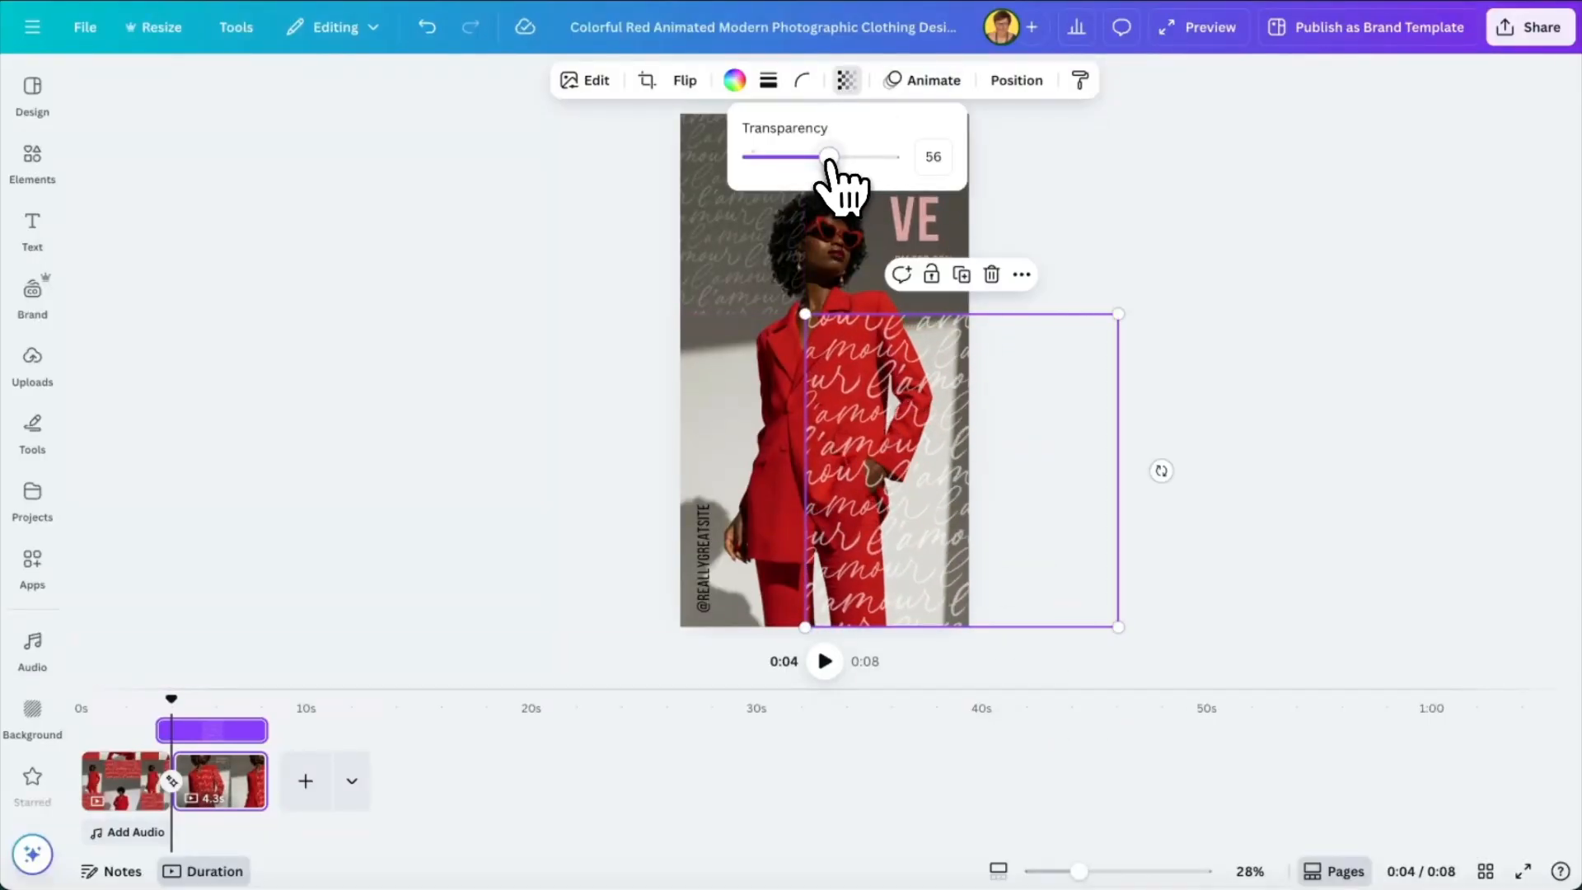
{"action": "left_click_drag", "start_coordinate": [829, 157], "coordinate": [793, 158]}
{"action": "left_click", "coordinate": [774, 165]}
{"action": "left_click_drag", "start_coordinate": [170, 698], "coordinate": [60, 689]}
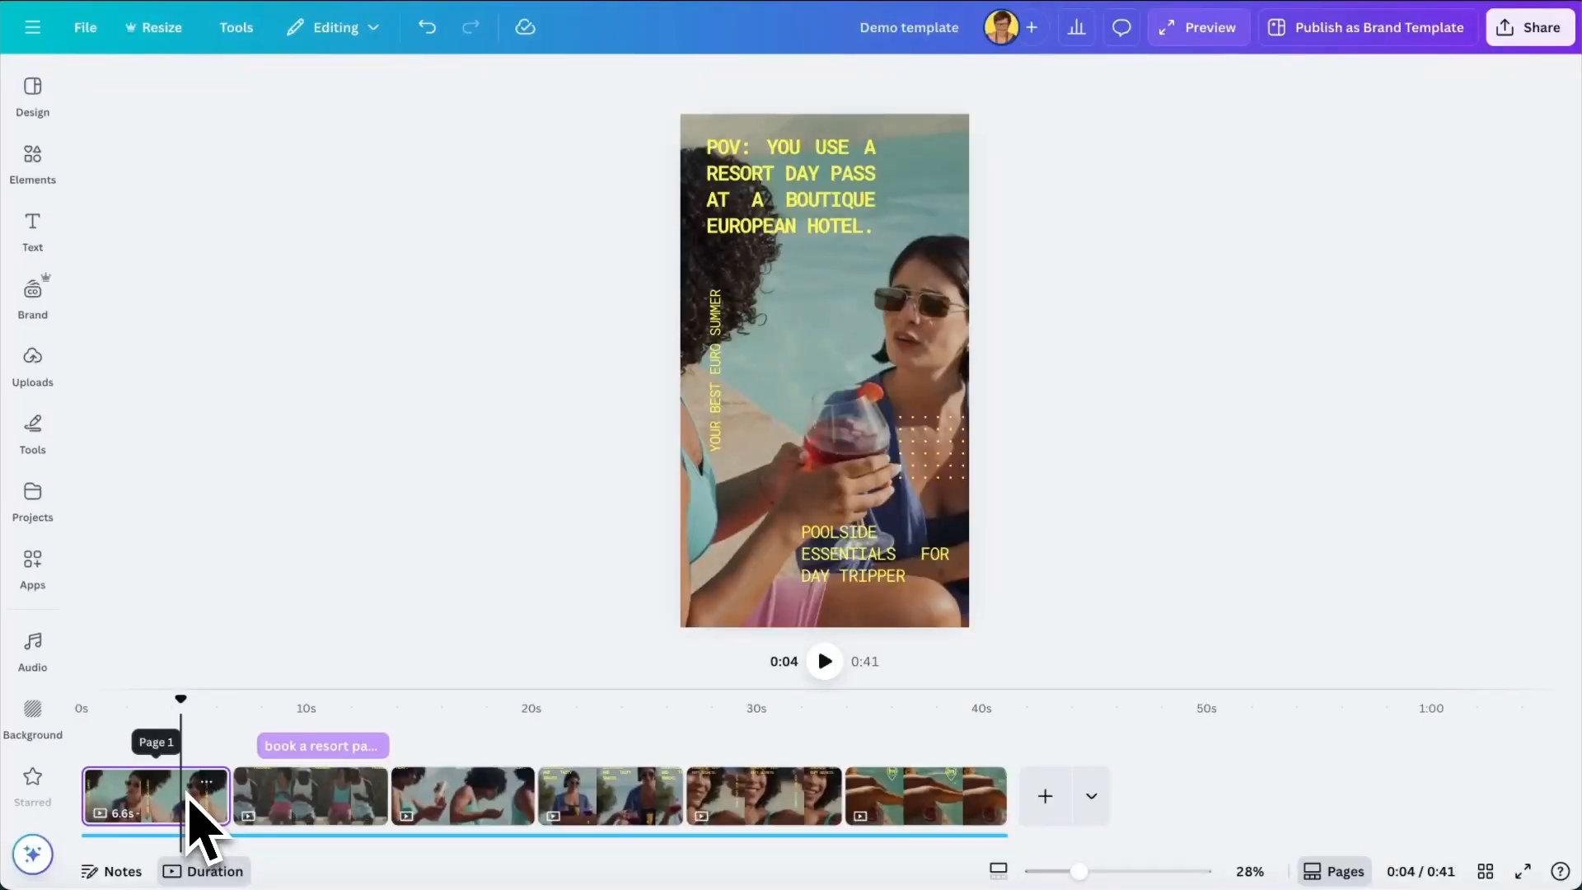
Step: Examine each of the six pages of the resort day pass template in order
{"action": "left_click", "coordinate": [191, 812]}
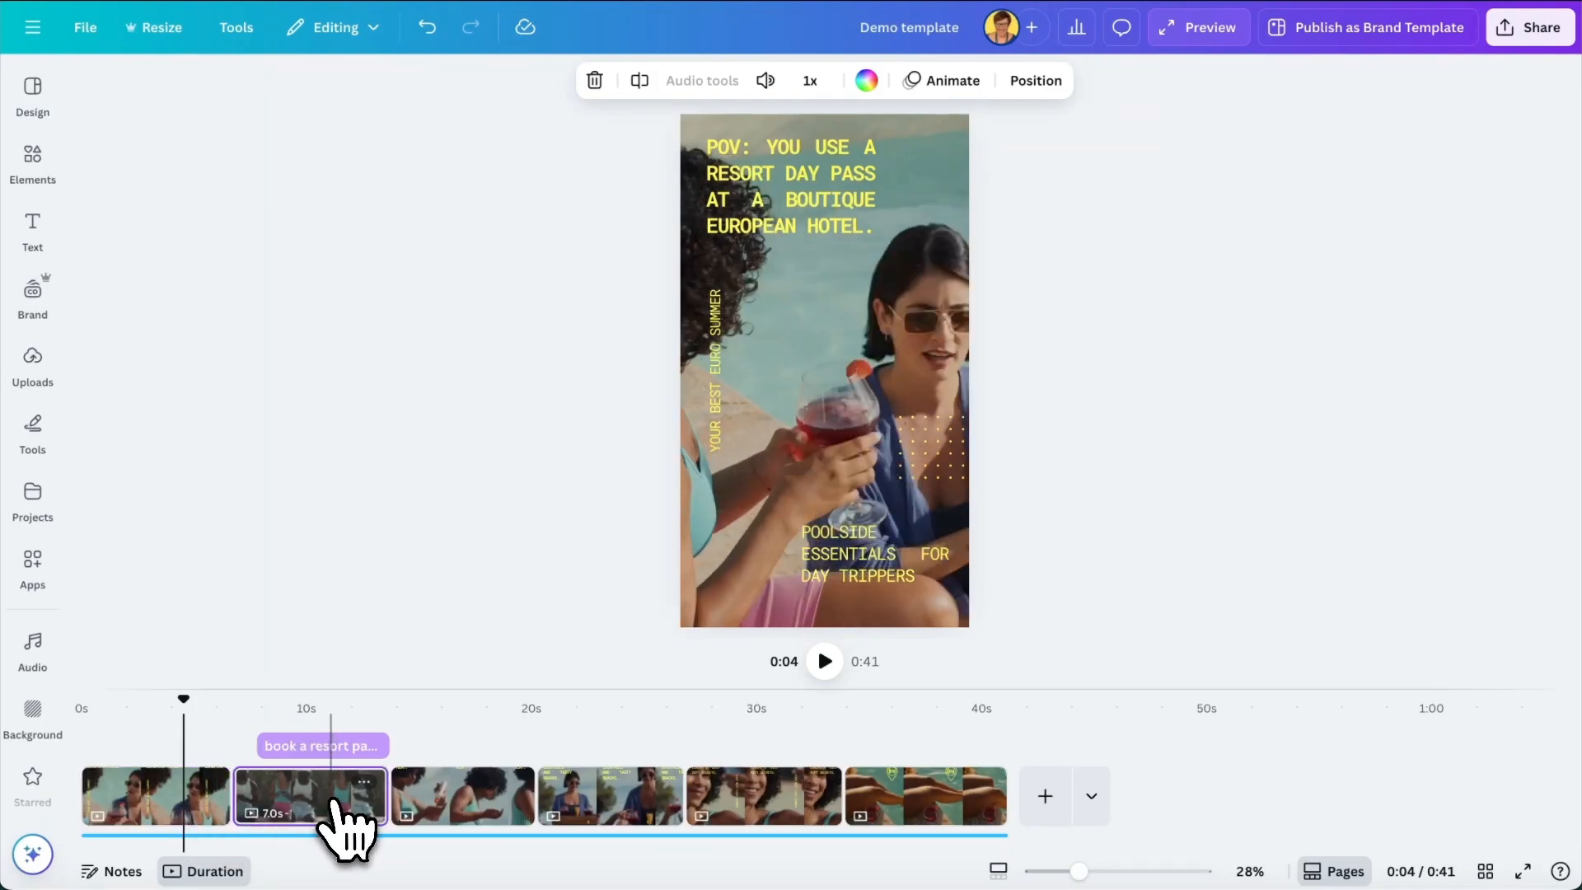
{"action": "left_click", "coordinate": [337, 804]}
{"action": "left_click", "coordinate": [455, 812]}
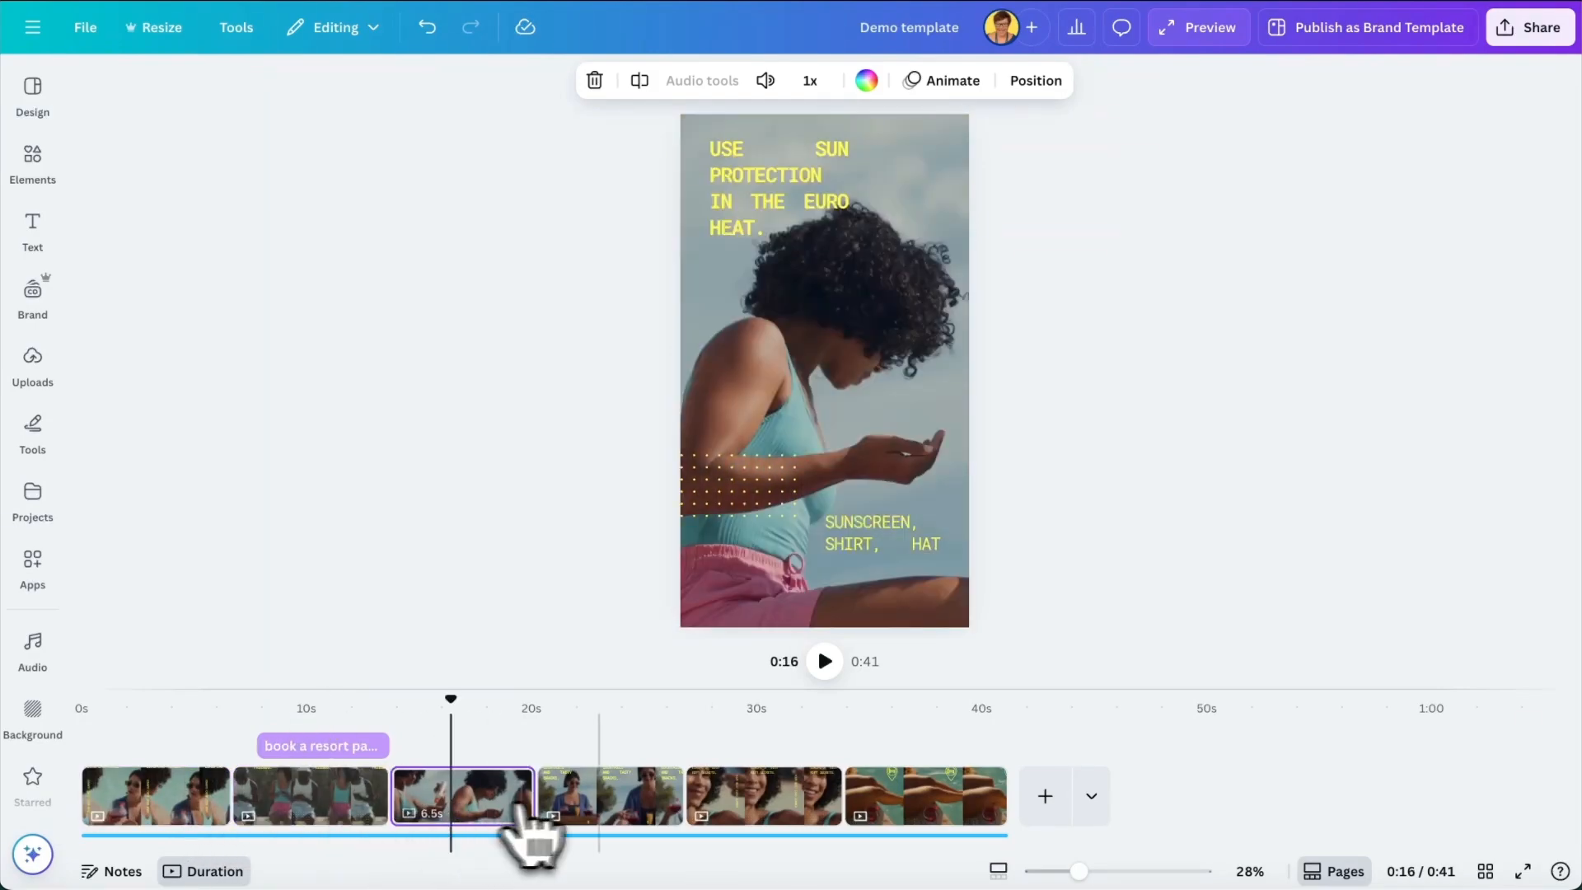
{"action": "left_click", "coordinate": [647, 815]}
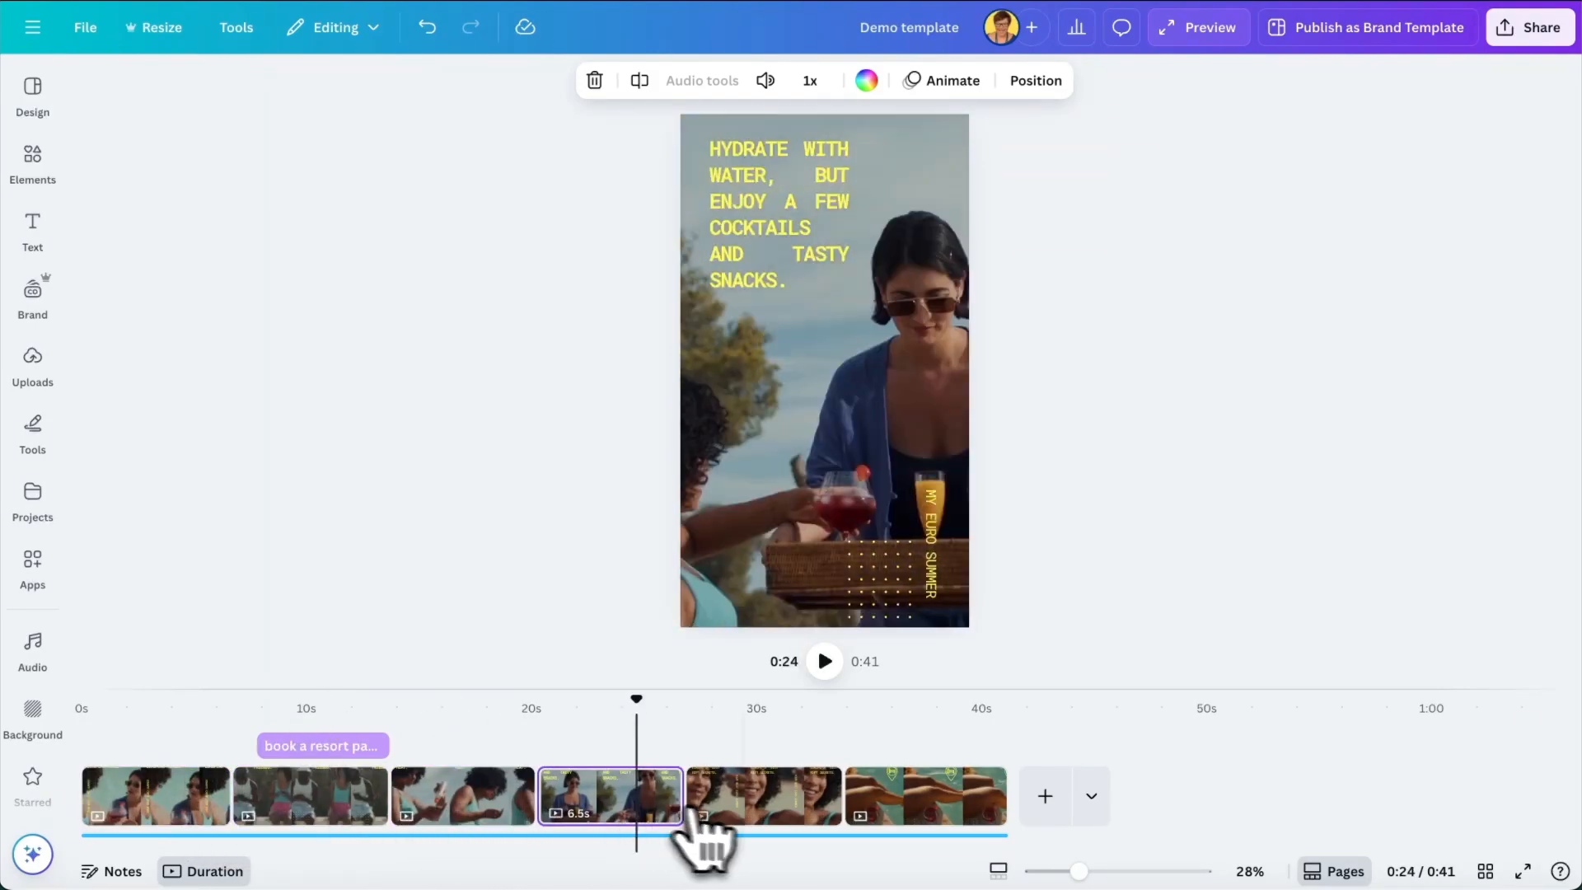
{"action": "left_click", "coordinate": [788, 820]}
{"action": "left_click", "coordinate": [925, 834]}
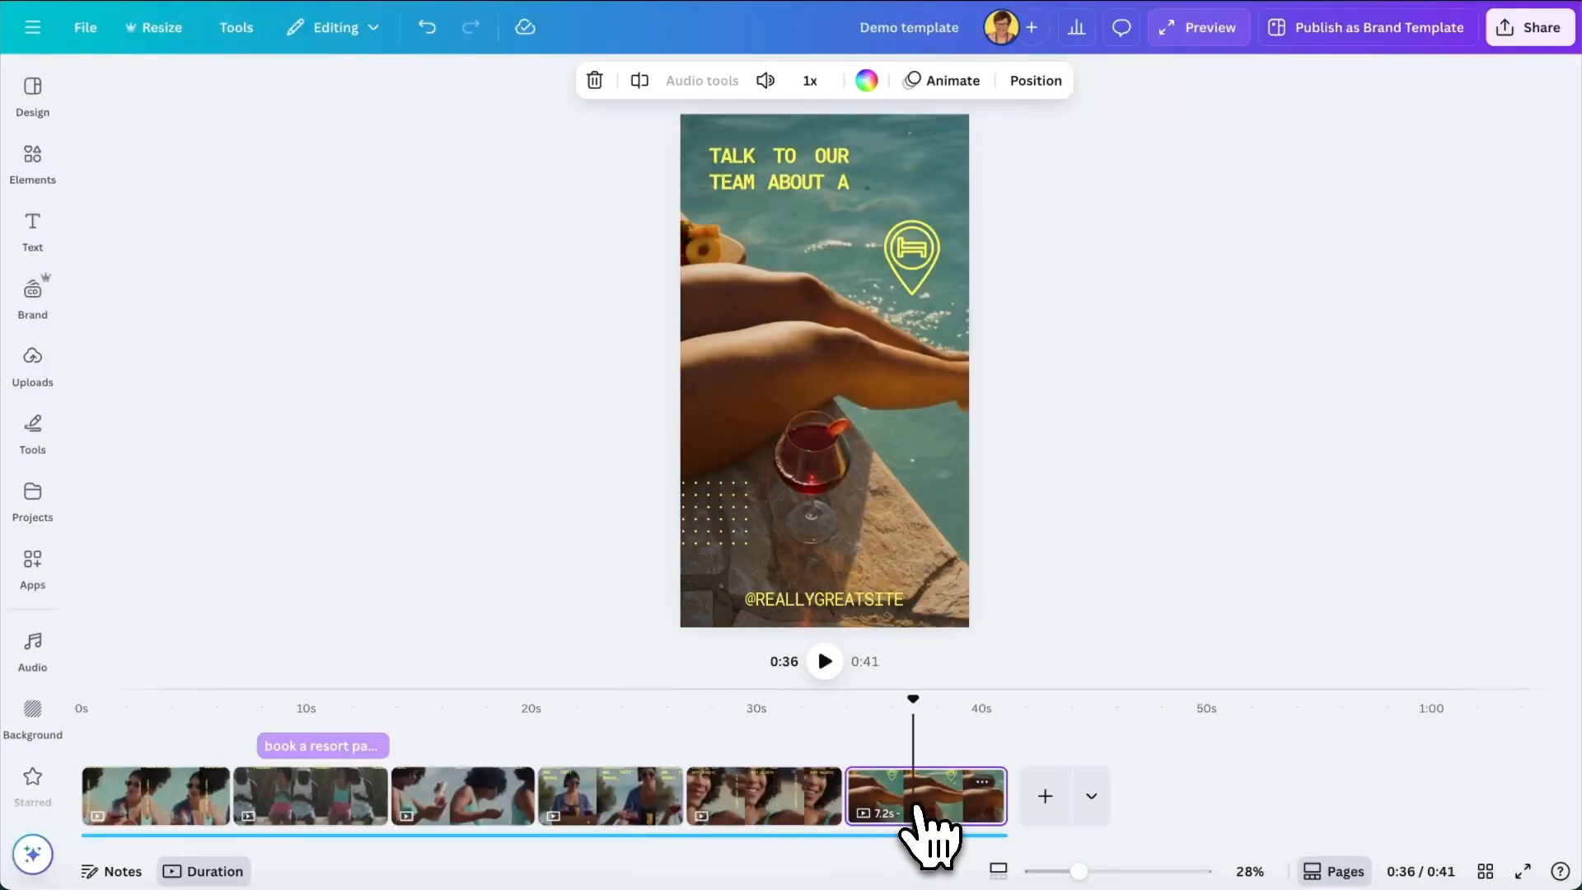
Step: Add a Dissolve transition between the resort video's first and second pages
{"action": "left_click", "coordinate": [156, 814]}
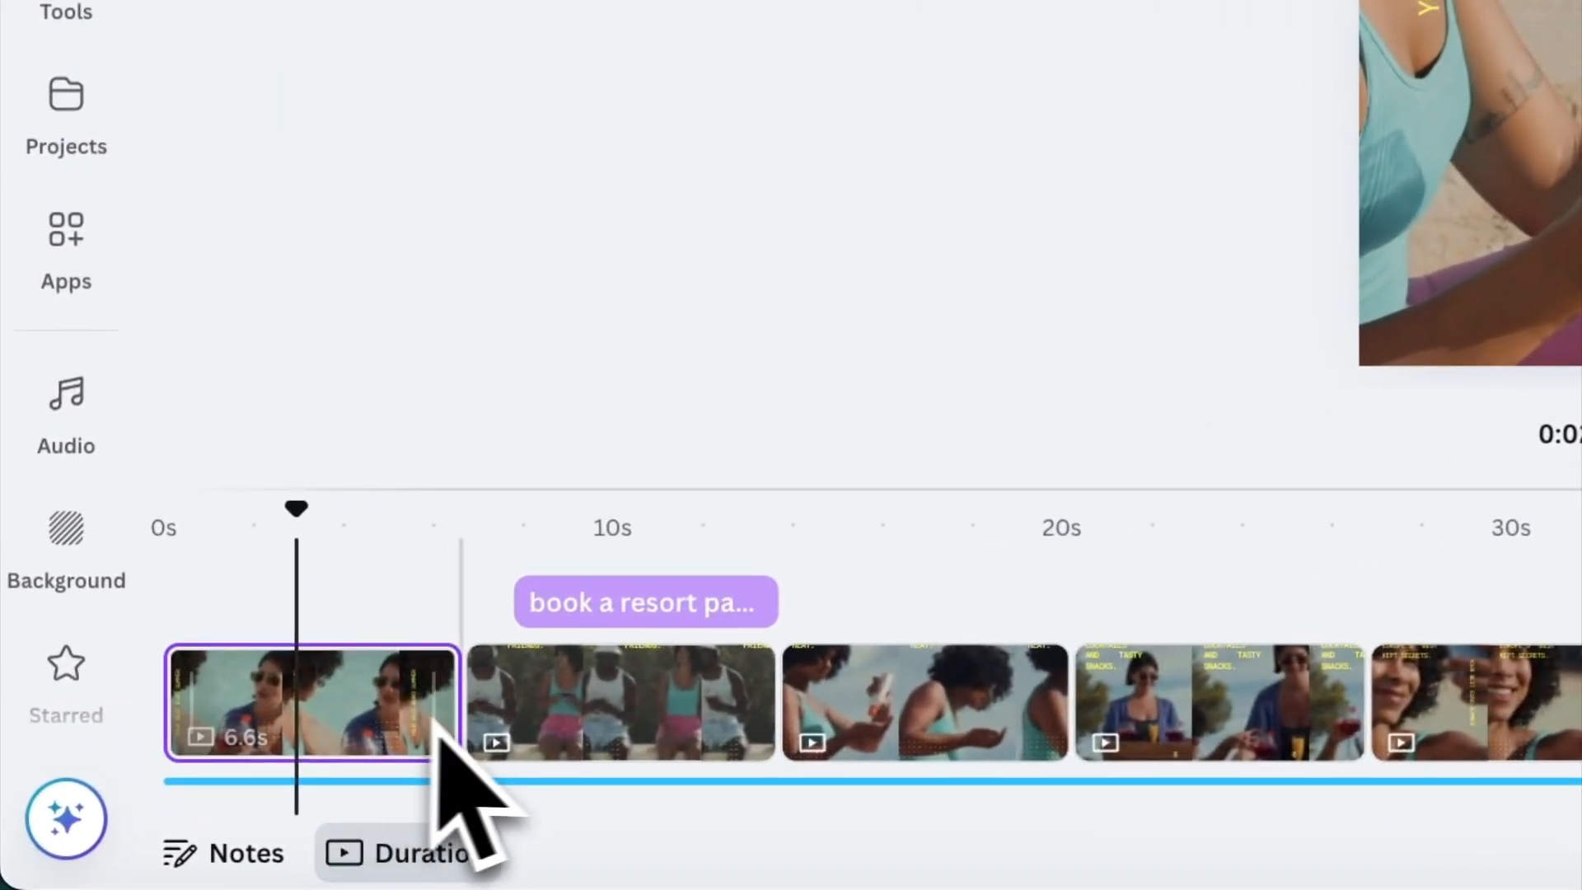
{"action": "mouse_move", "coordinate": [466, 726]}
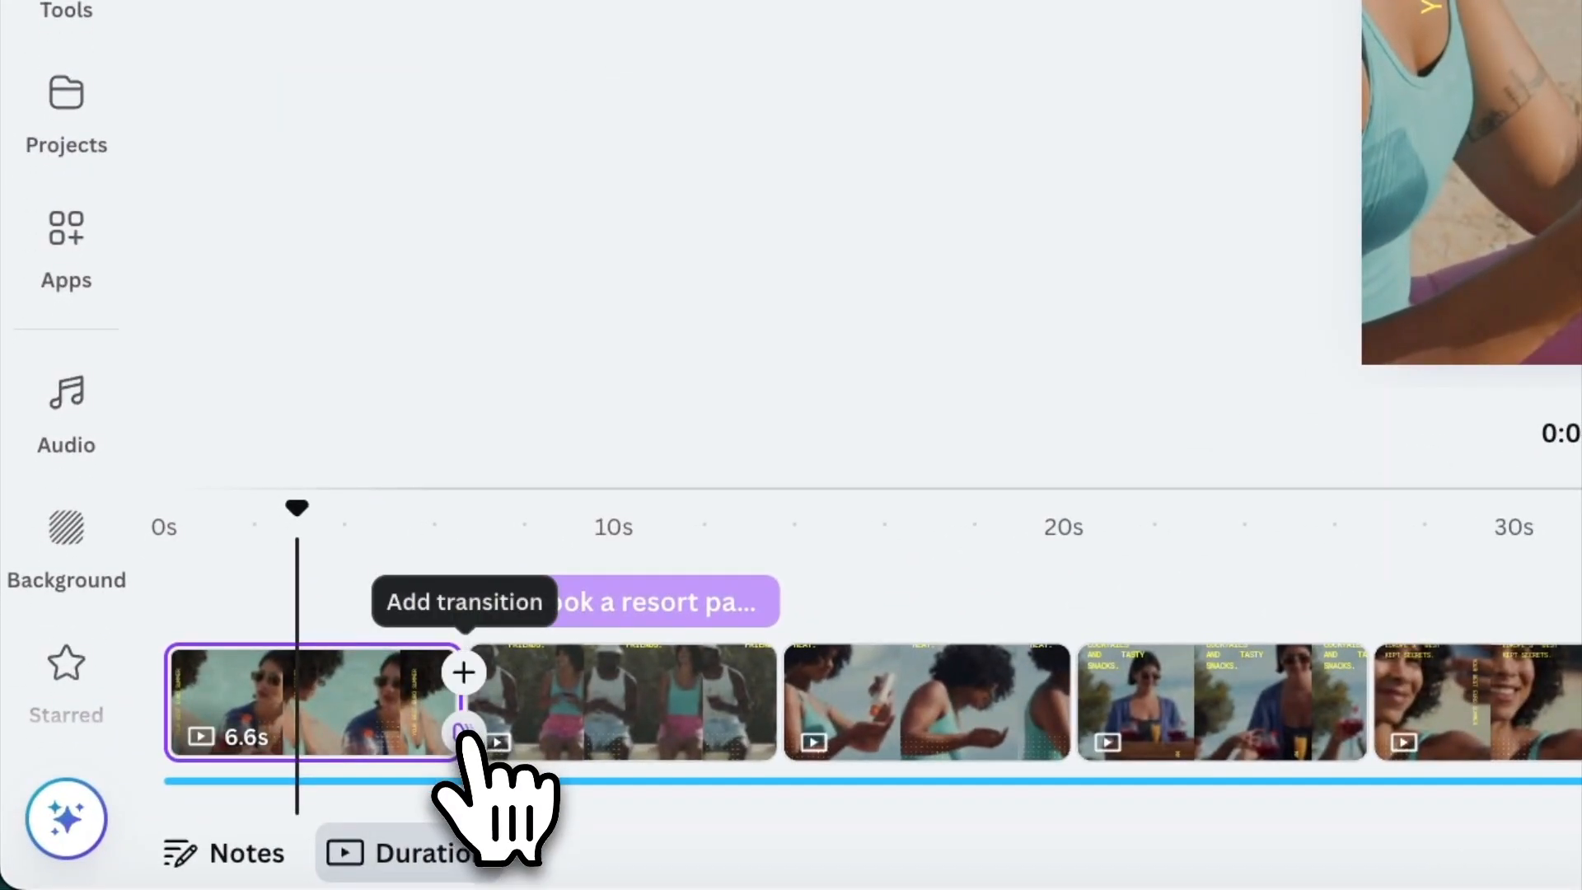
{"action": "left_click", "coordinate": [468, 733]}
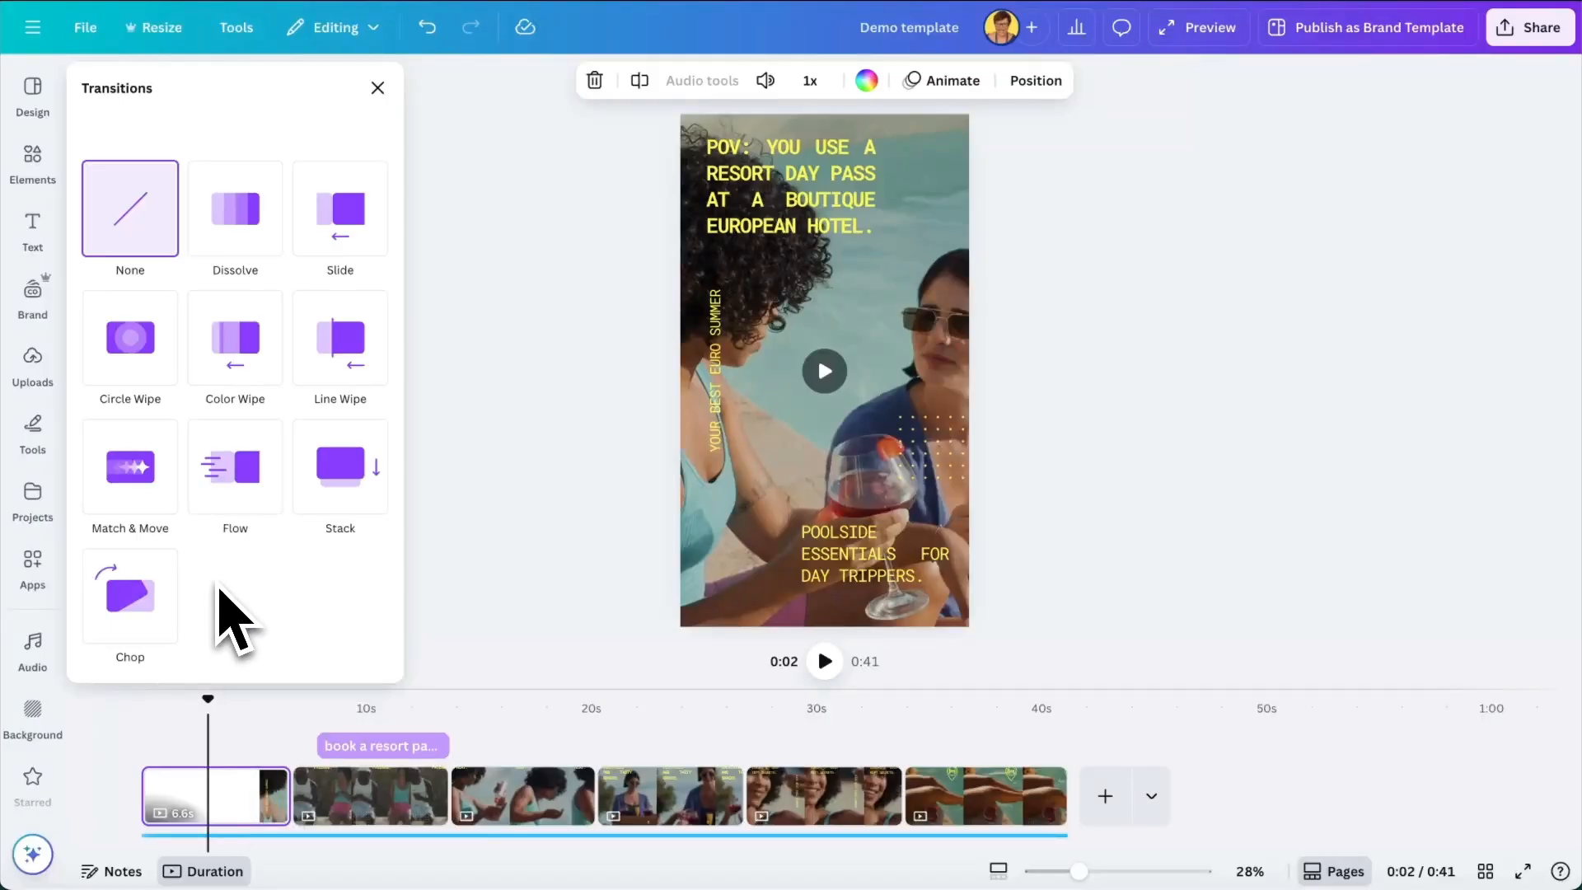
{"action": "left_click", "coordinate": [244, 230]}
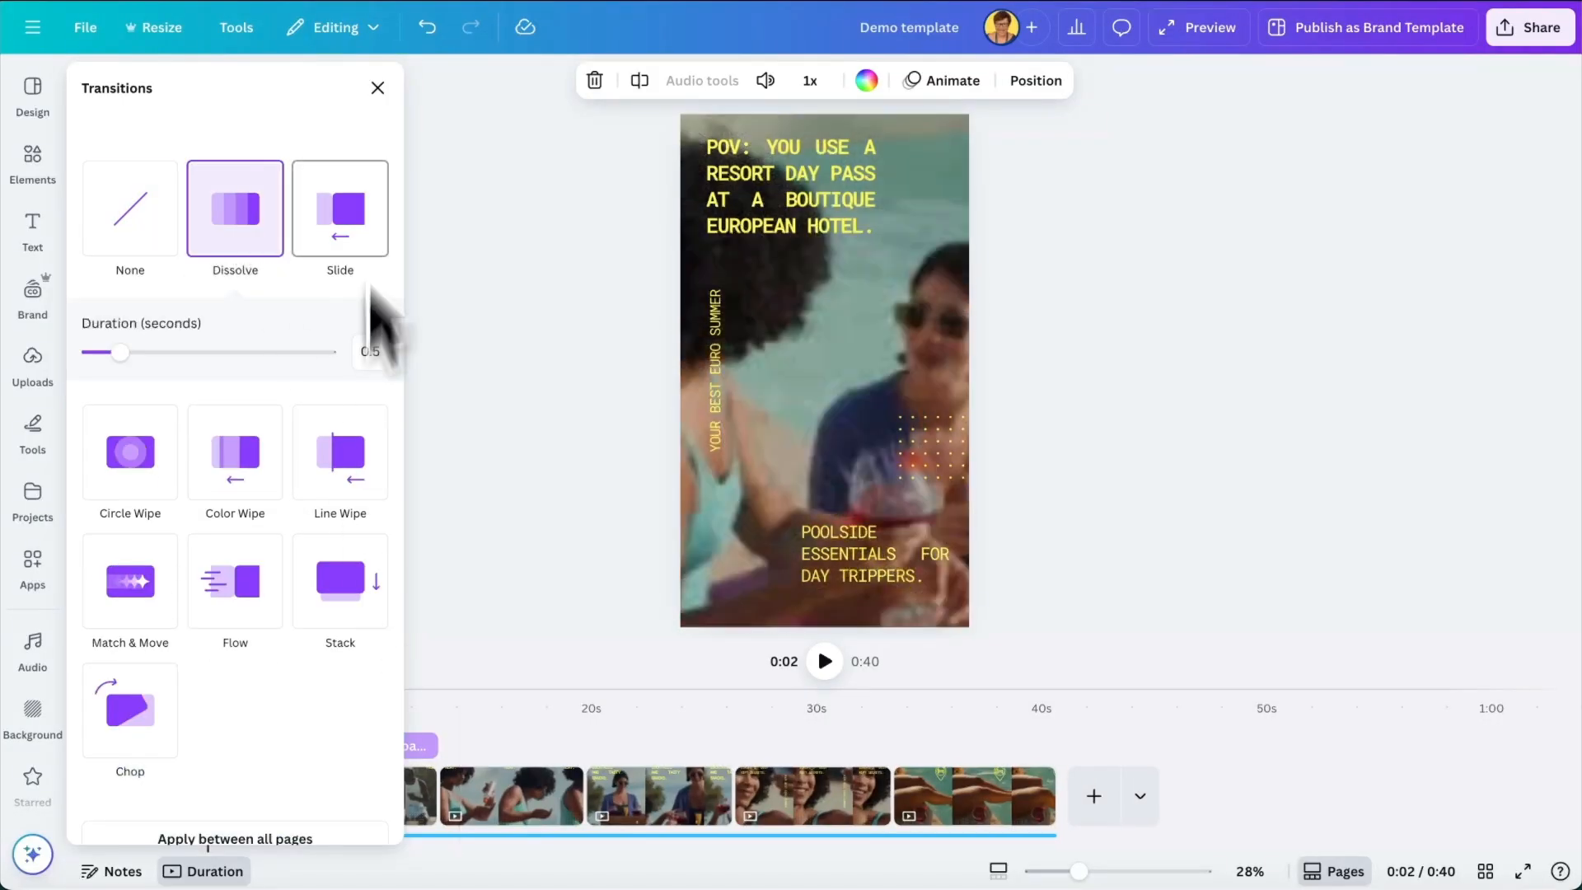
{"action": "left_click", "coordinate": [377, 87]}
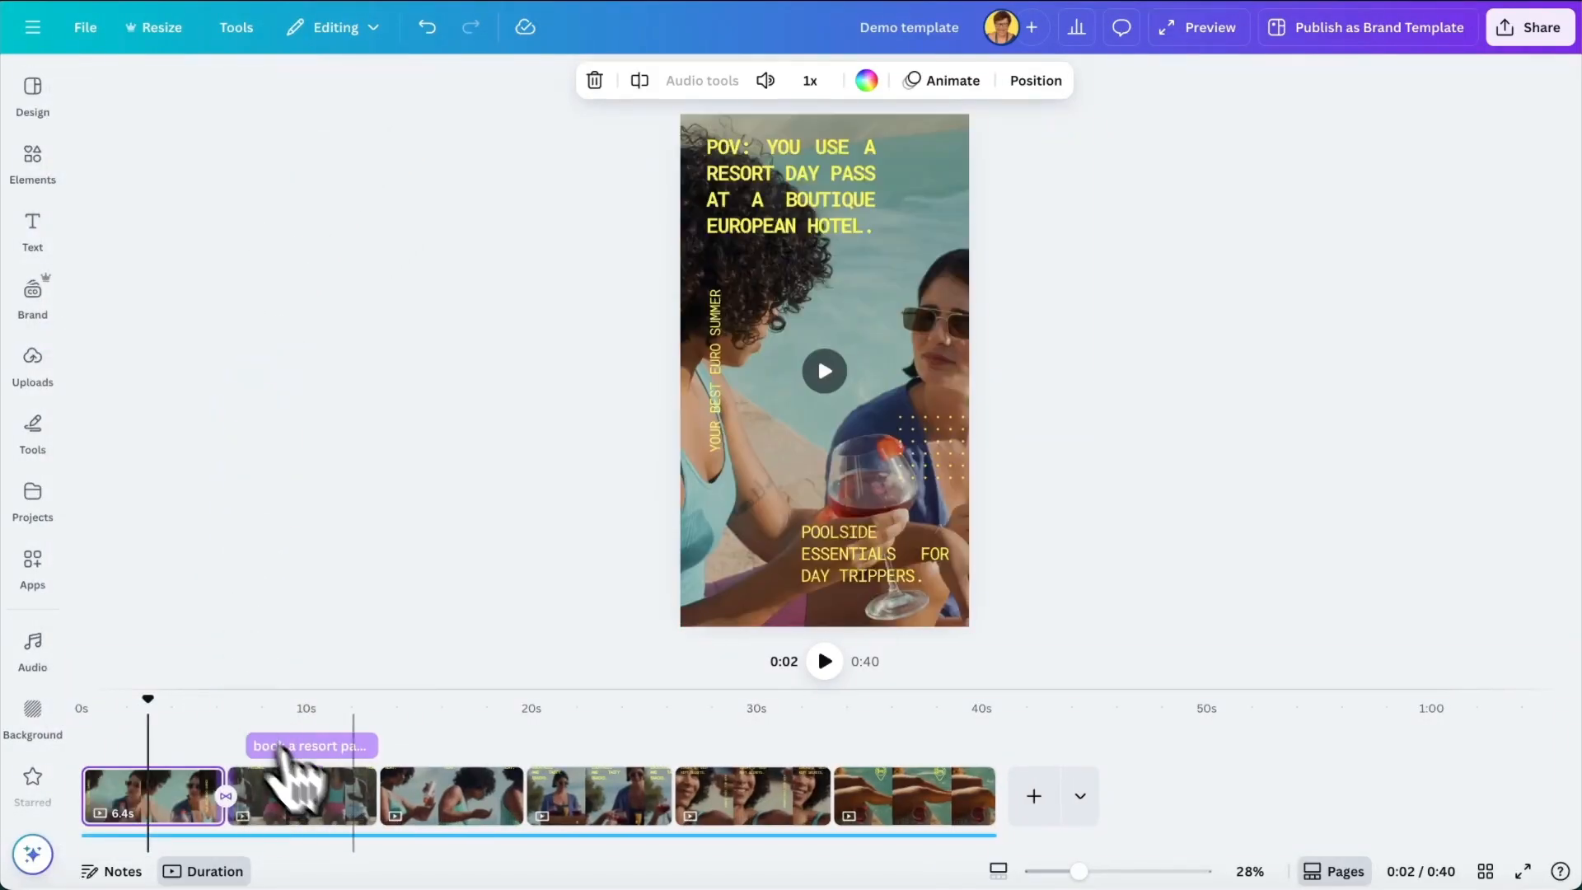
Step: Add a Circle Wipe transition between the second and third pages and a leftward Slide transition between the third and fourth
{"action": "left_click", "coordinate": [377, 793]}
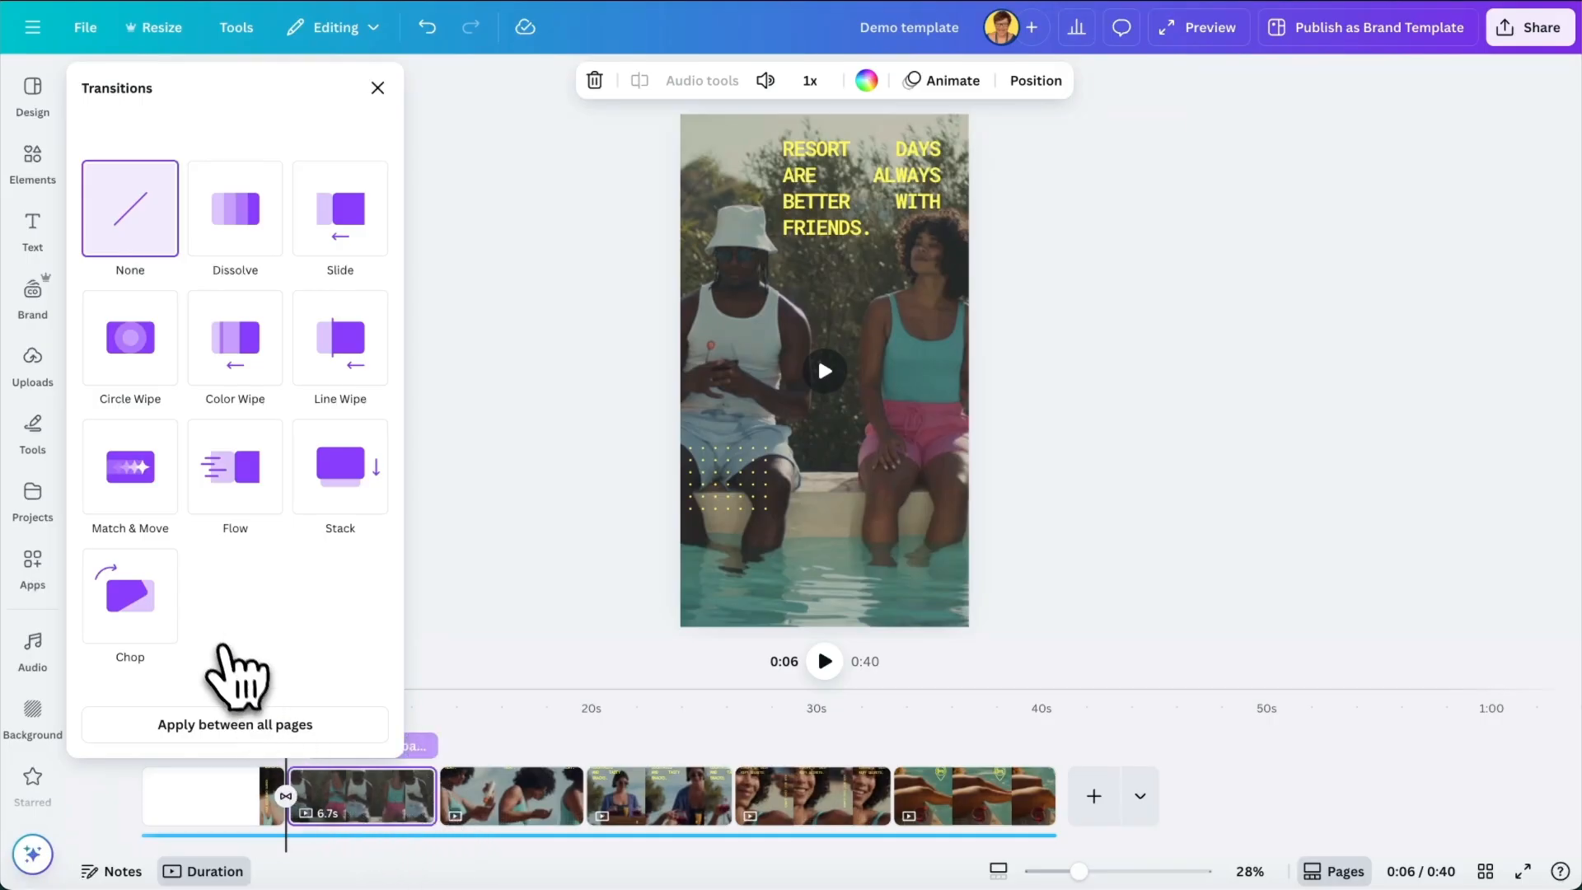
{"action": "left_click", "coordinate": [136, 354]}
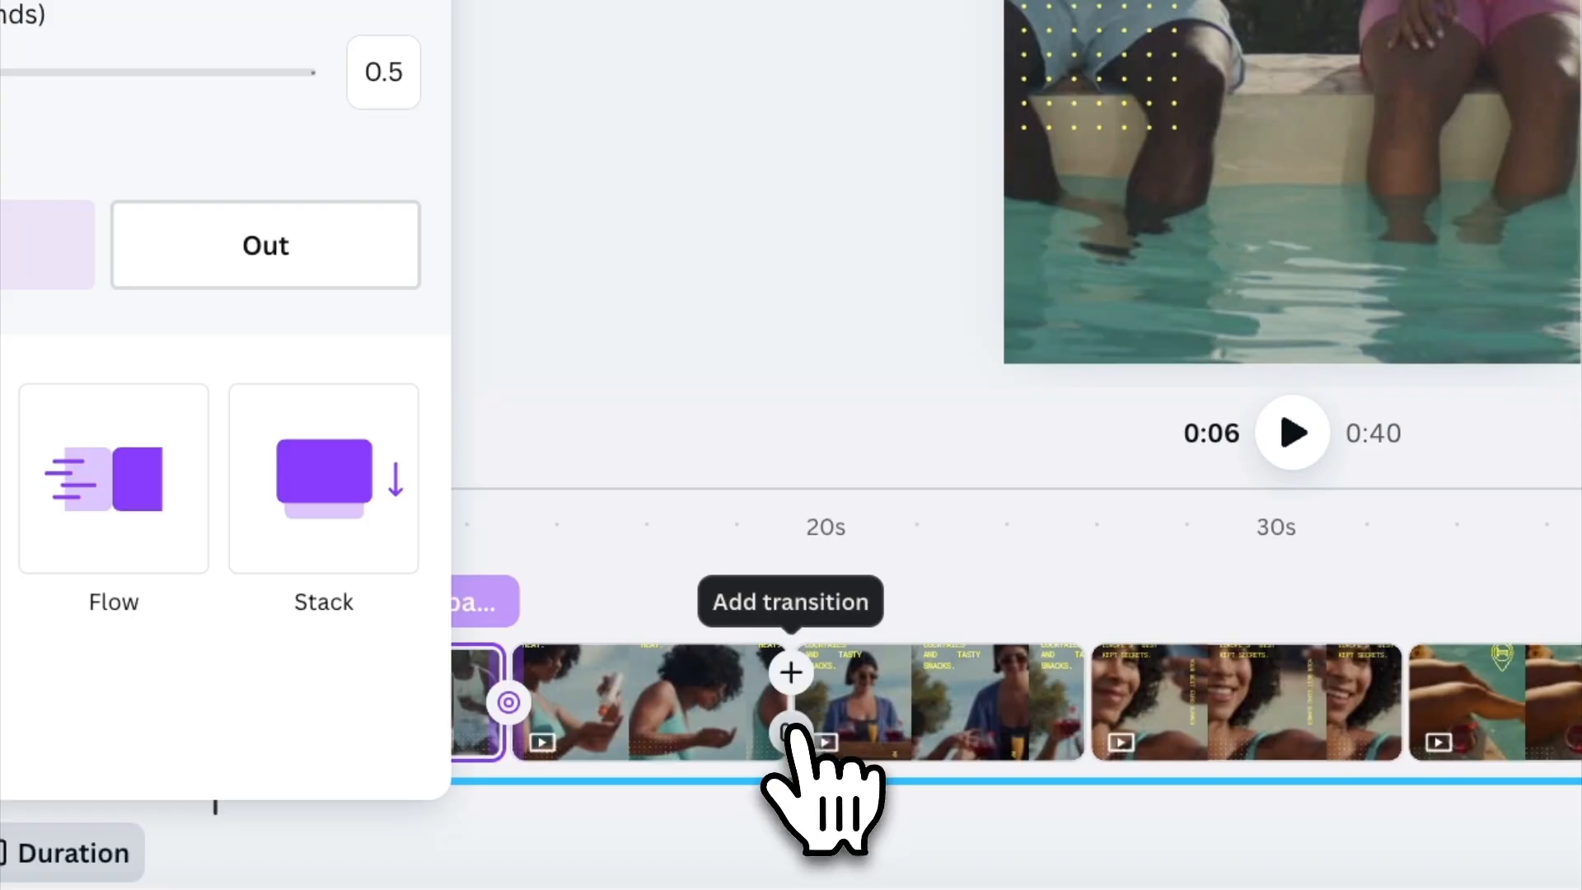
{"action": "left_click", "coordinate": [783, 727]}
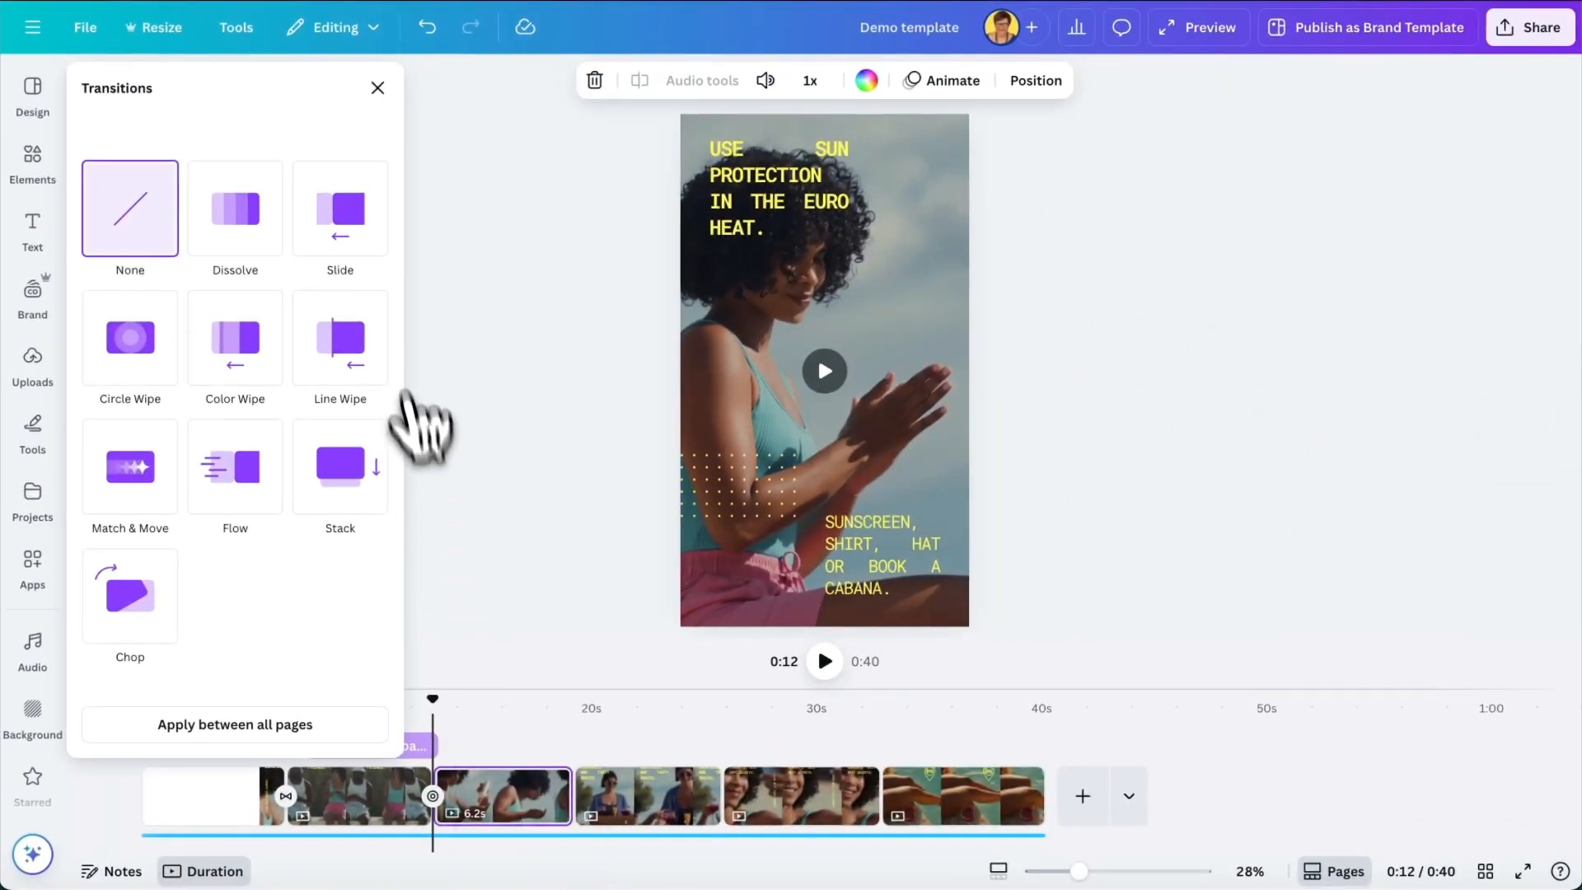
{"action": "left_click", "coordinate": [340, 233]}
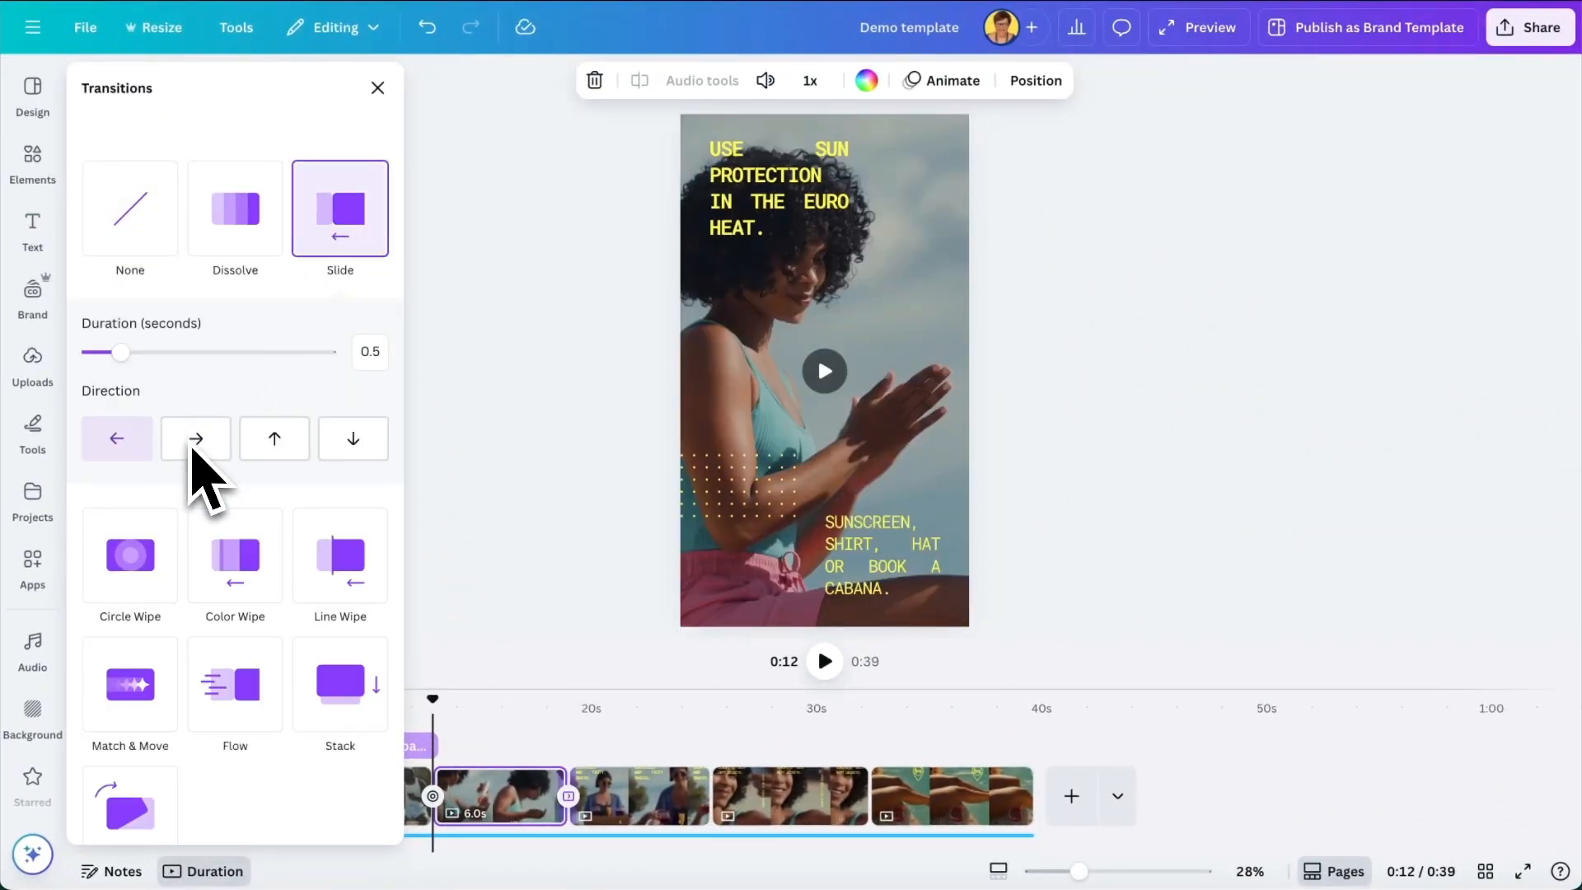
{"action": "left_click", "coordinate": [197, 446]}
{"action": "left_click", "coordinate": [130, 460]}
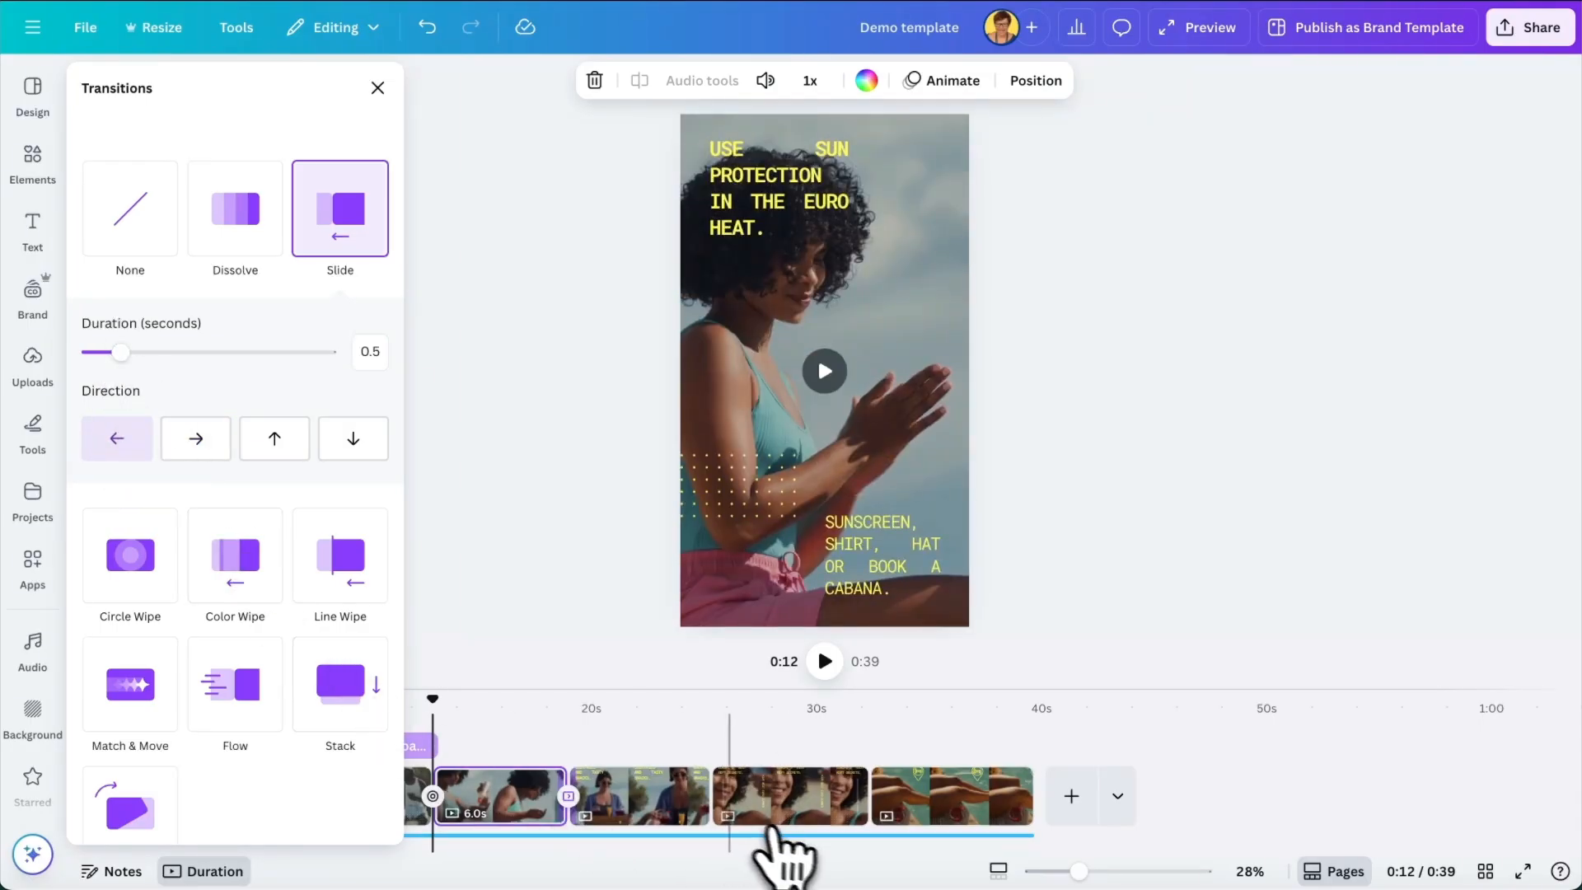
Step: Add a transition between the fourth and fifth pages and a leftward 1.5-second Flow transition between the fifth and sixth
{"action": "mouse_move", "coordinate": [712, 806]}
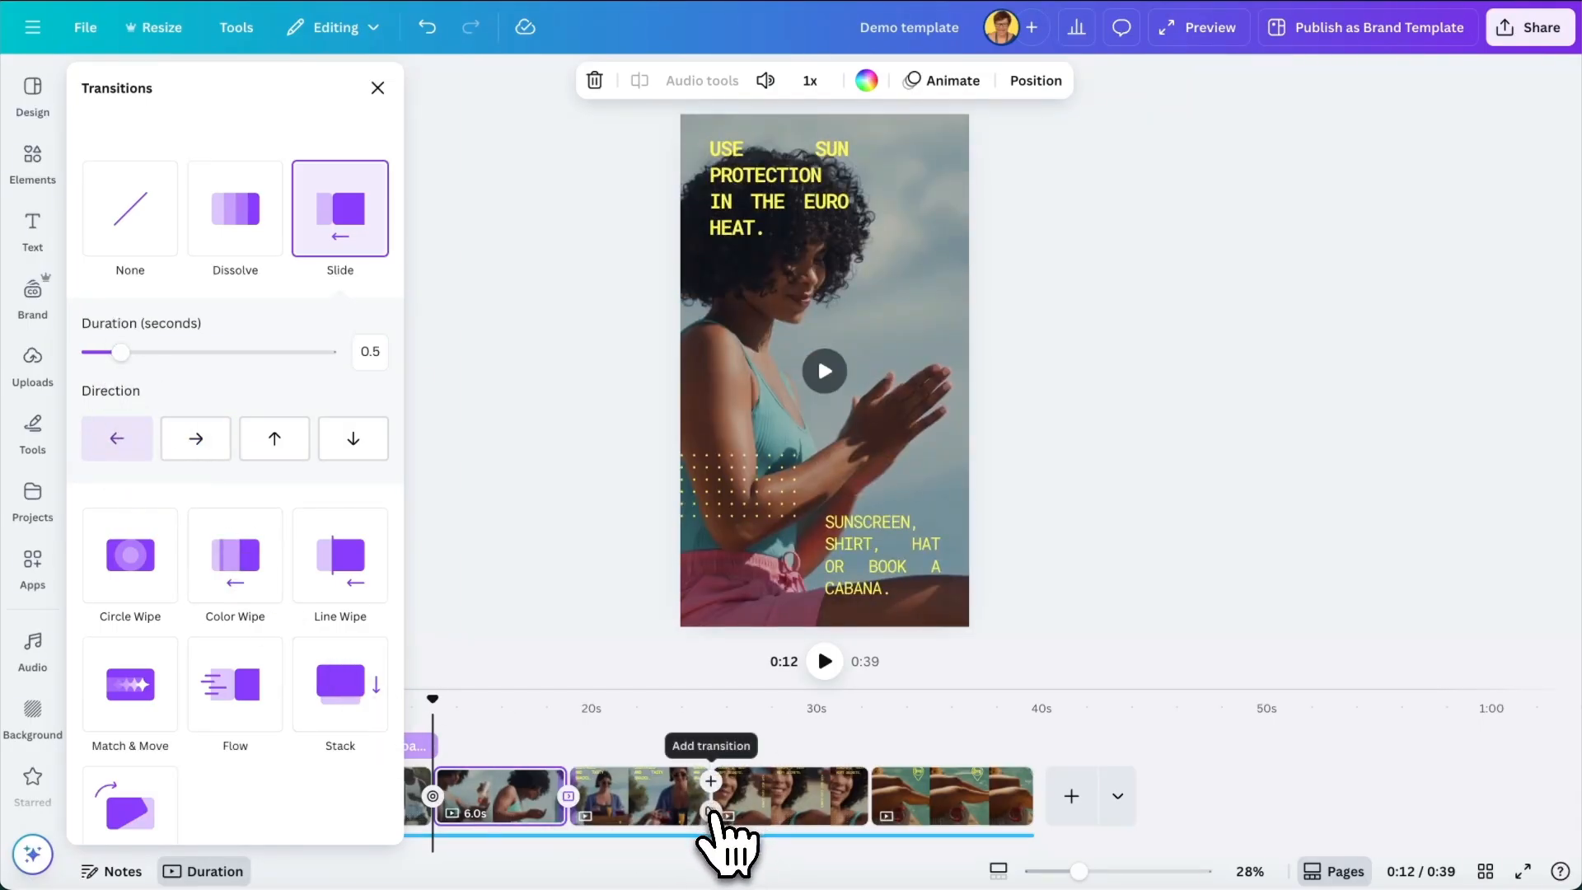
{"action": "left_click", "coordinate": [710, 815]}
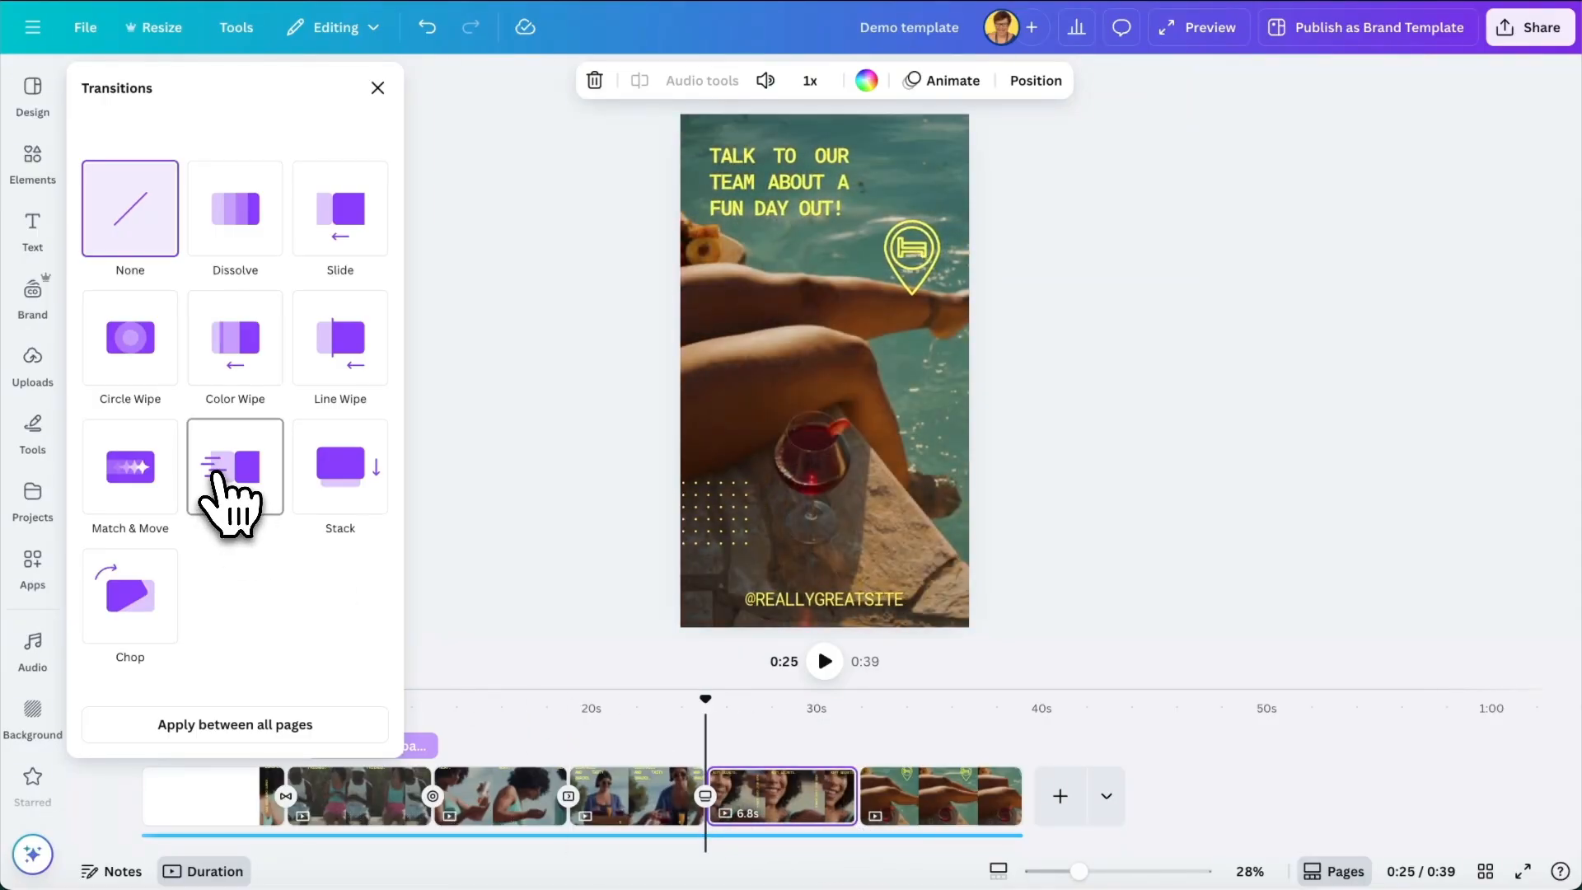
{"action": "left_click", "coordinate": [230, 501]}
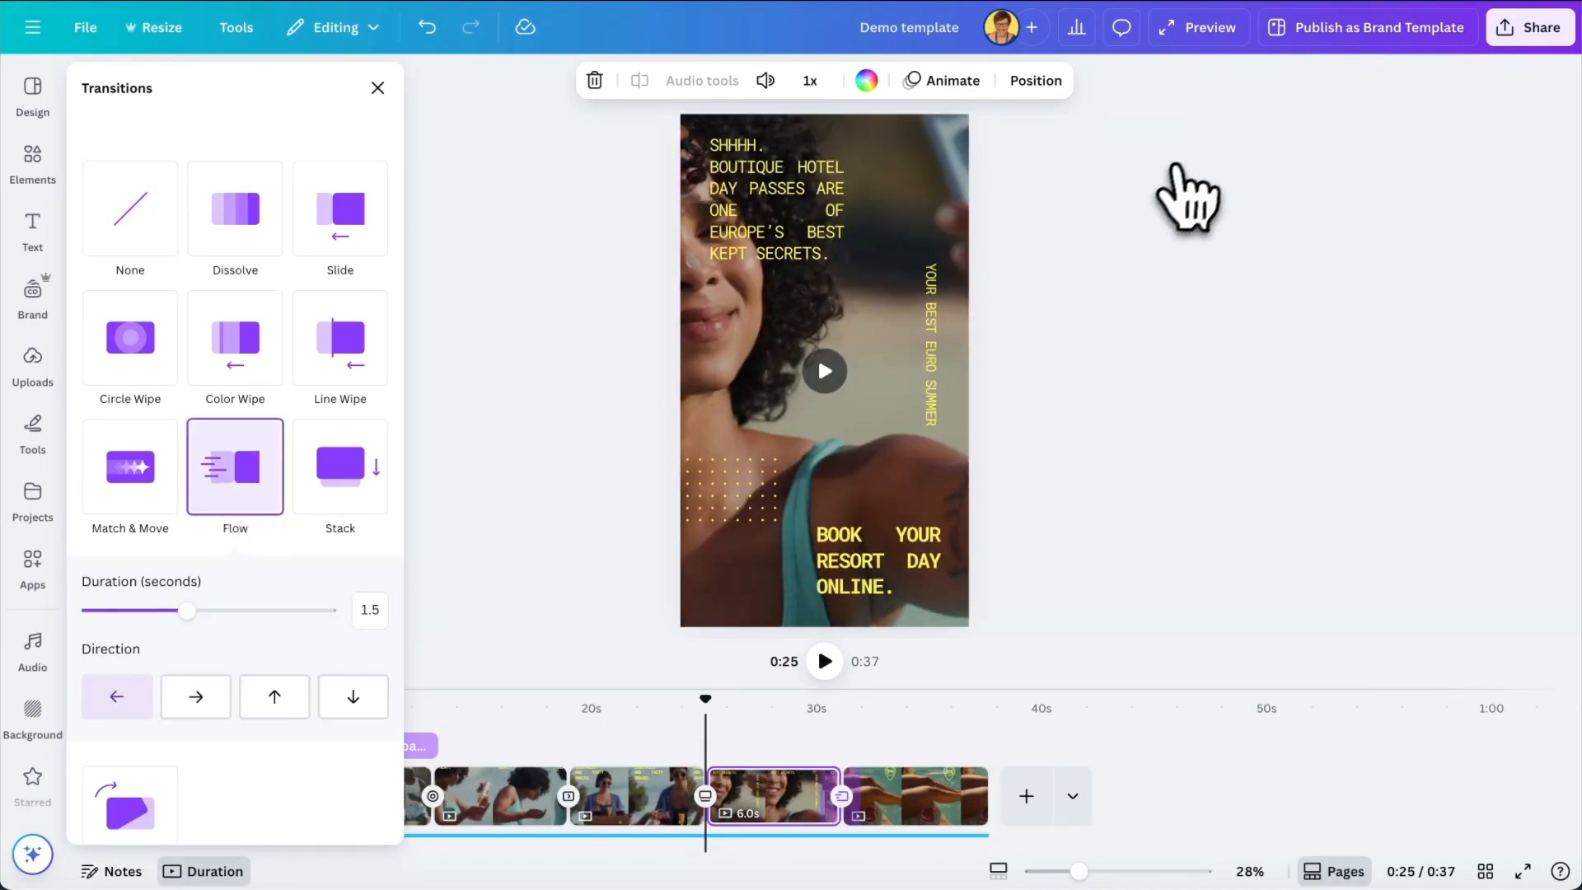
Step: Play a full-screen preview of the resort video with its page transitions
{"action": "left_click", "coordinate": [1231, 33]}
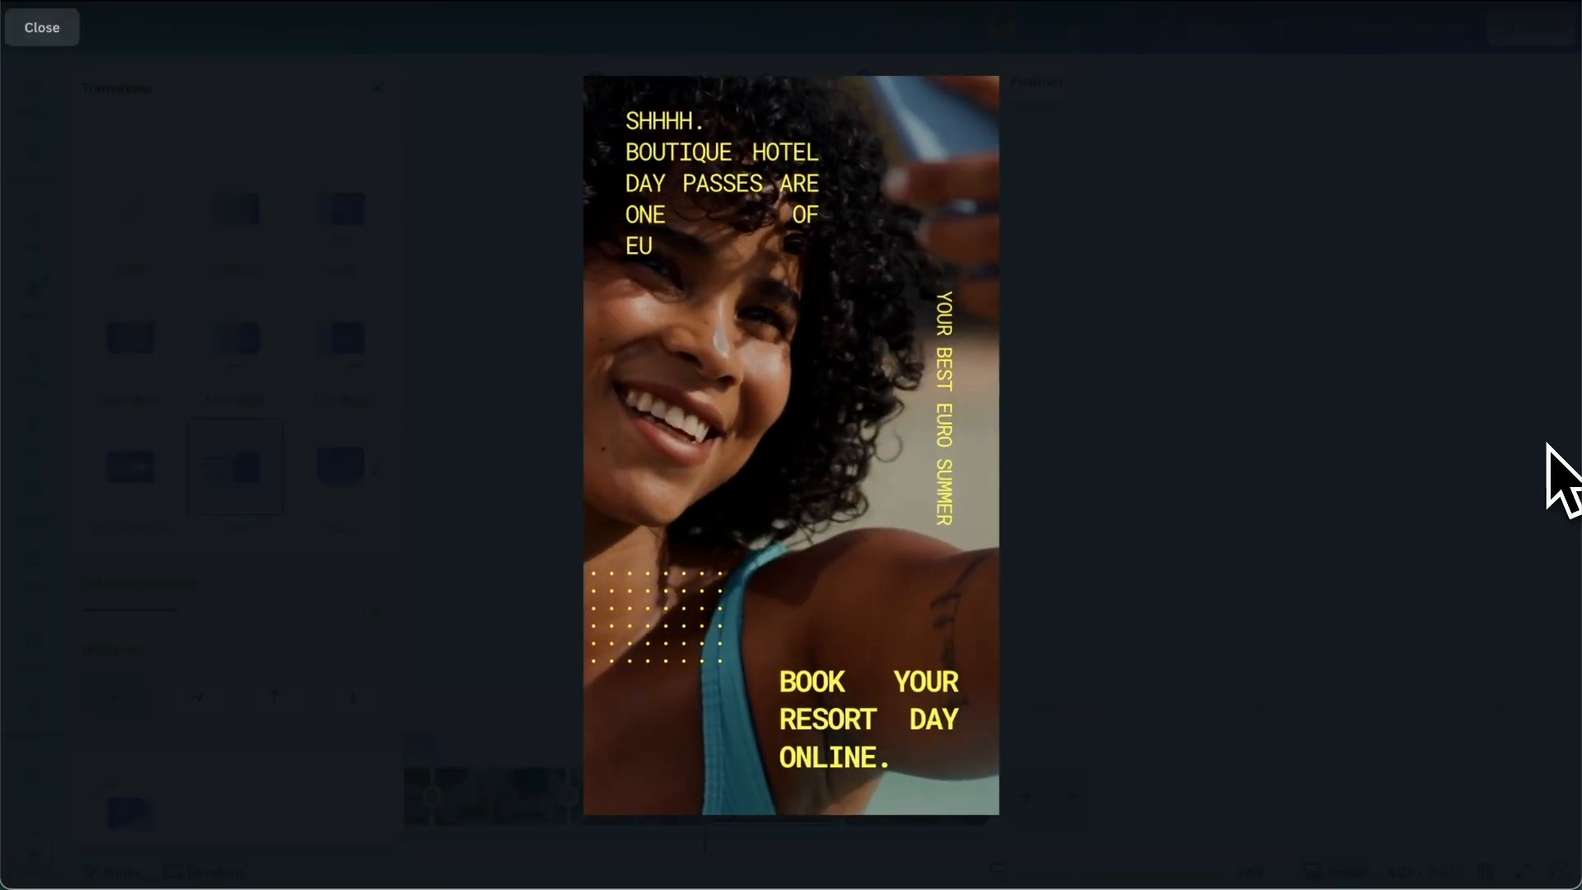
{"action": "left_click", "coordinate": [1284, 367]}
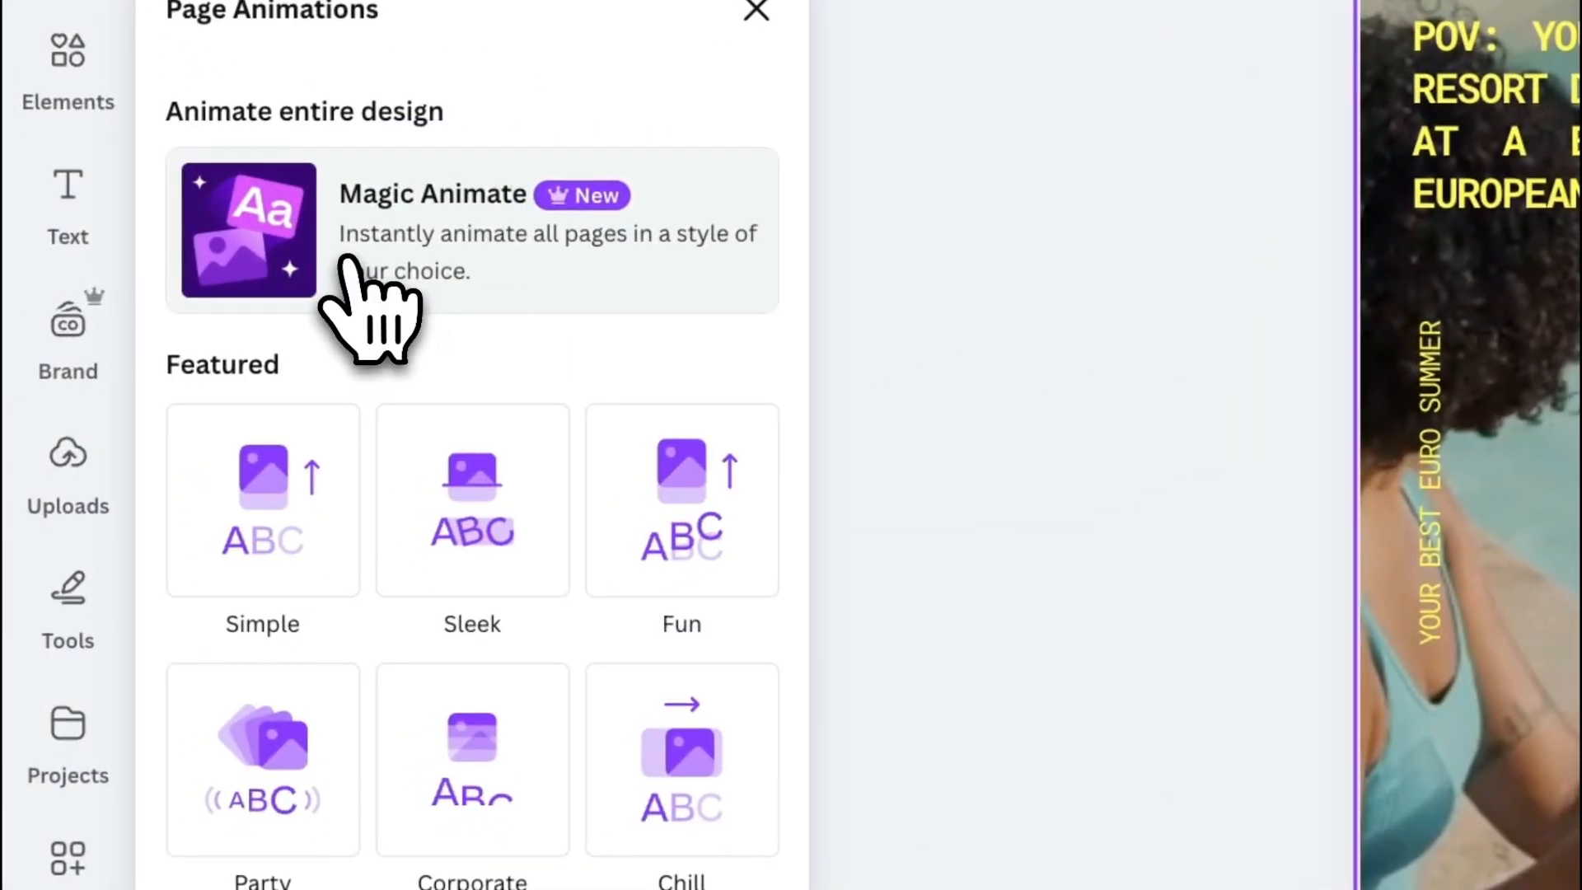
Step: Preview the Magic Animate styles on the copied resort video and apply the Playful style to all its pages
{"action": "left_click", "coordinate": [354, 278]}
{"action": "left_click", "coordinate": [265, 569]}
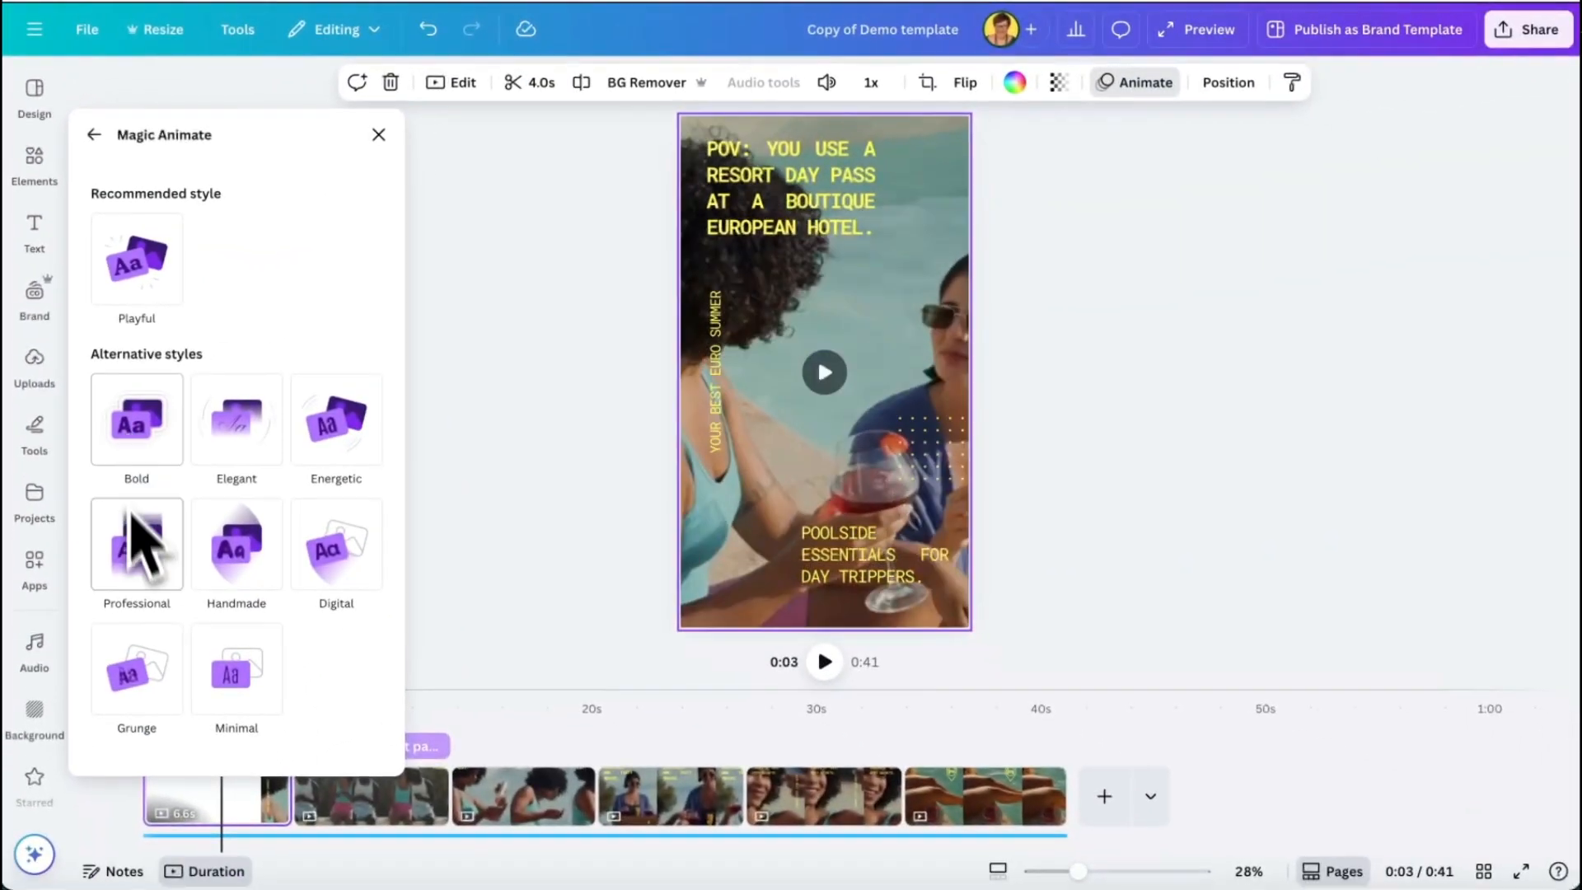
{"action": "left_click", "coordinate": [150, 569]}
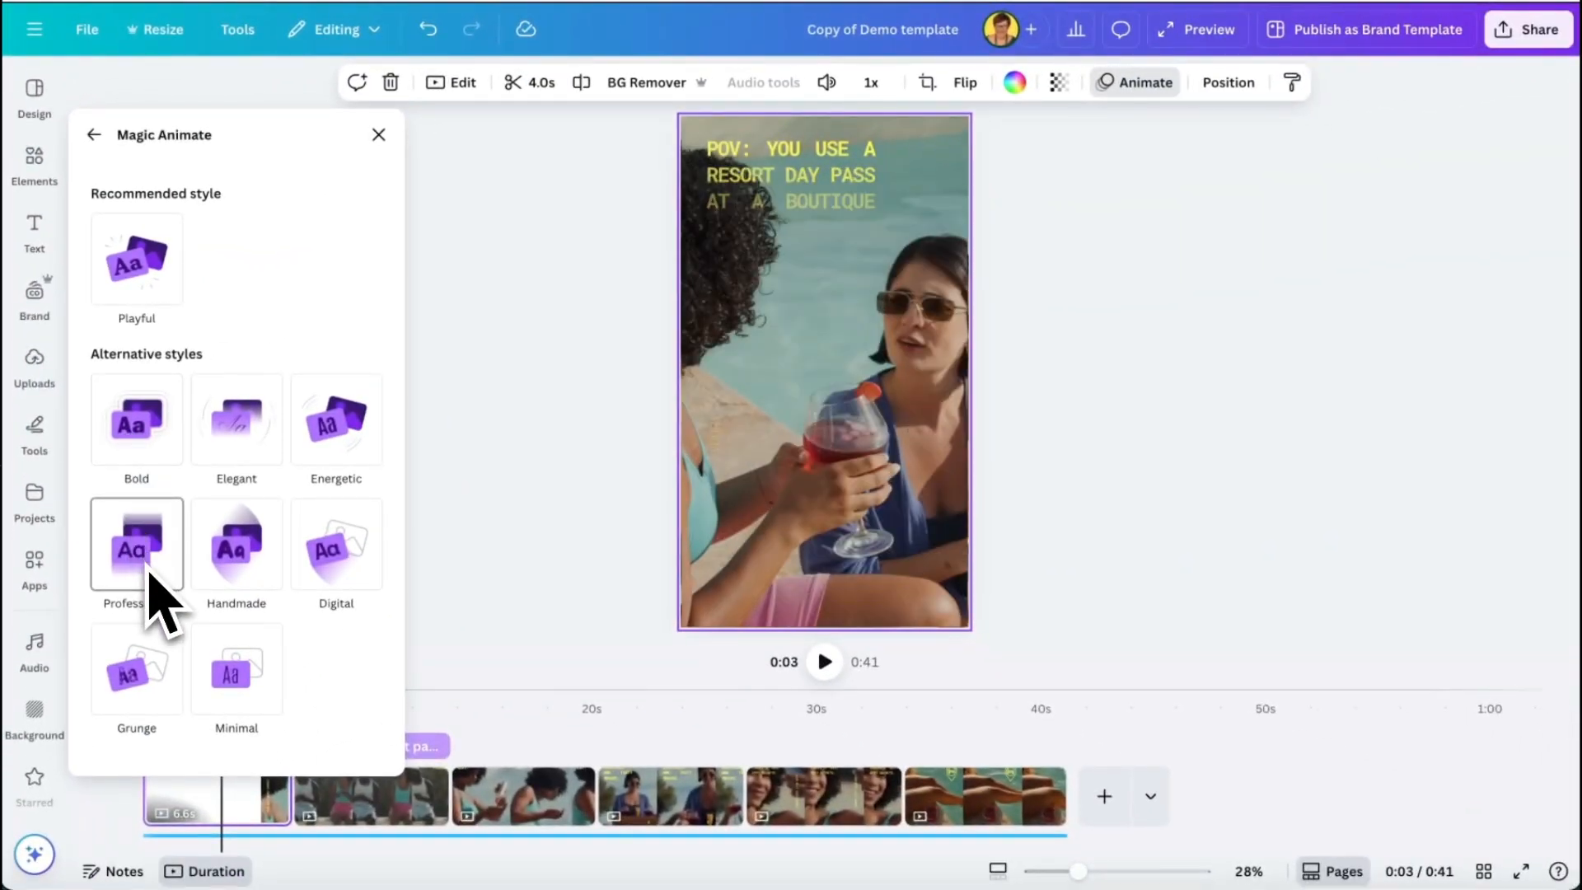
{"action": "left_click", "coordinate": [269, 580]}
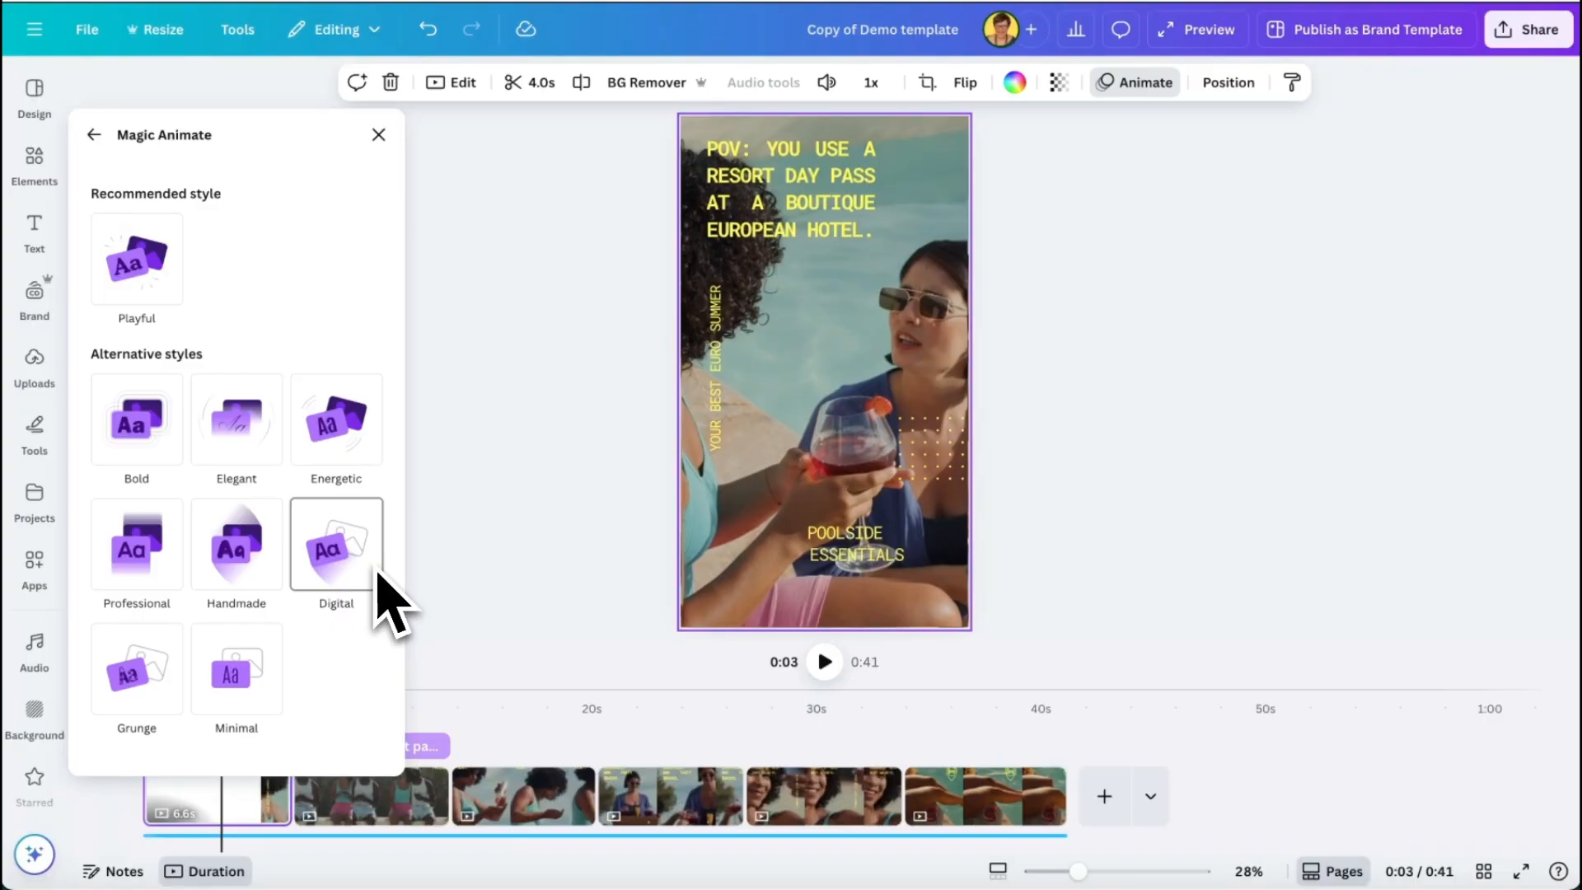
{"action": "left_click", "coordinate": [147, 256]}
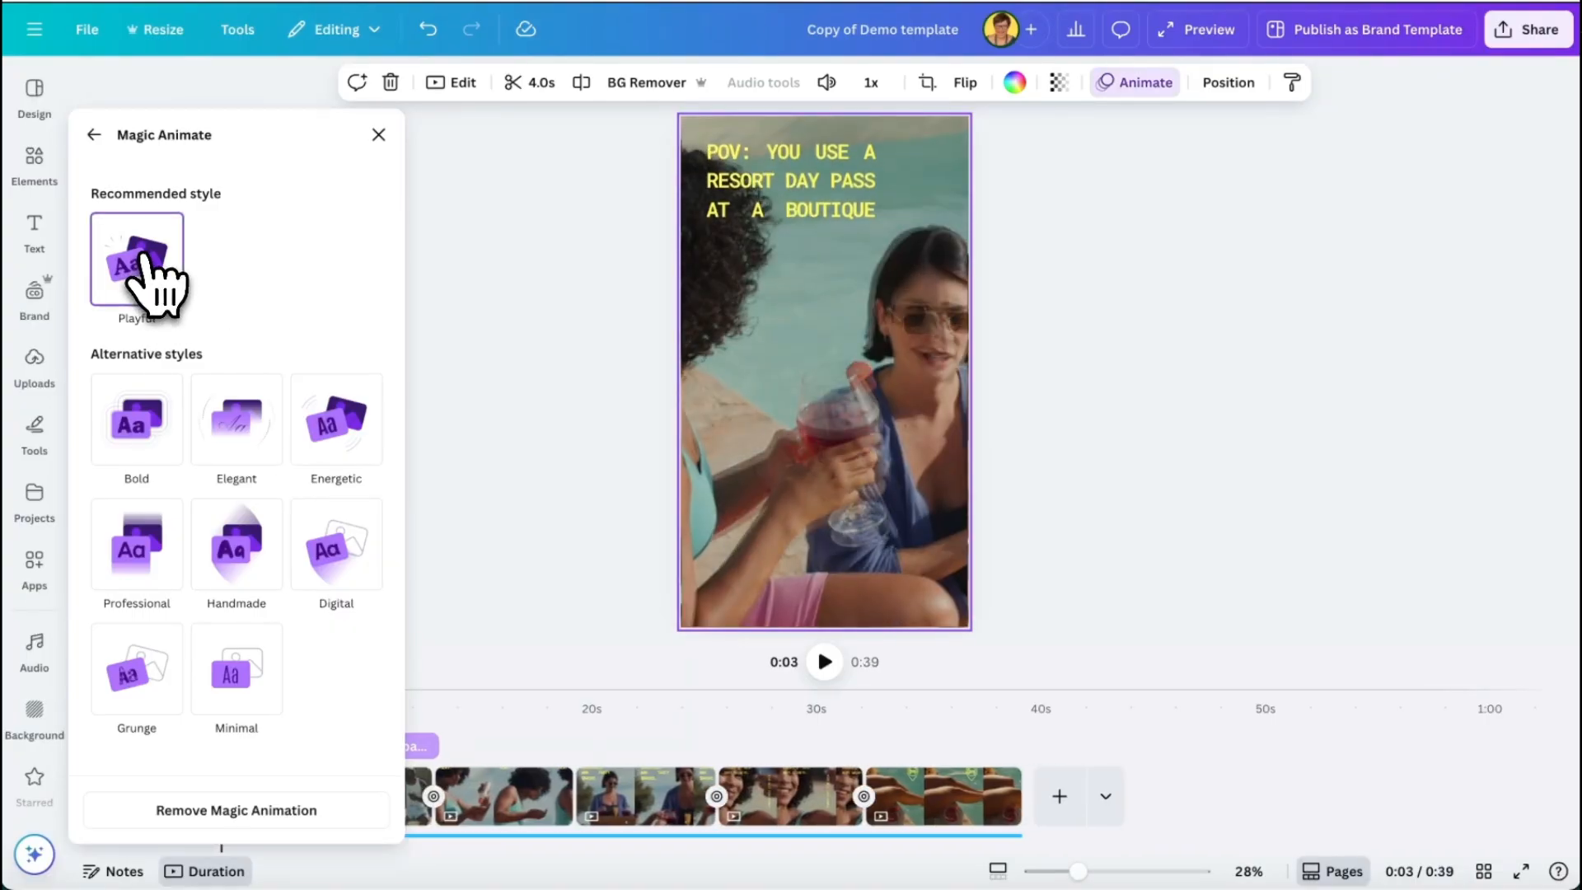
{"action": "left_click", "coordinate": [460, 394]}
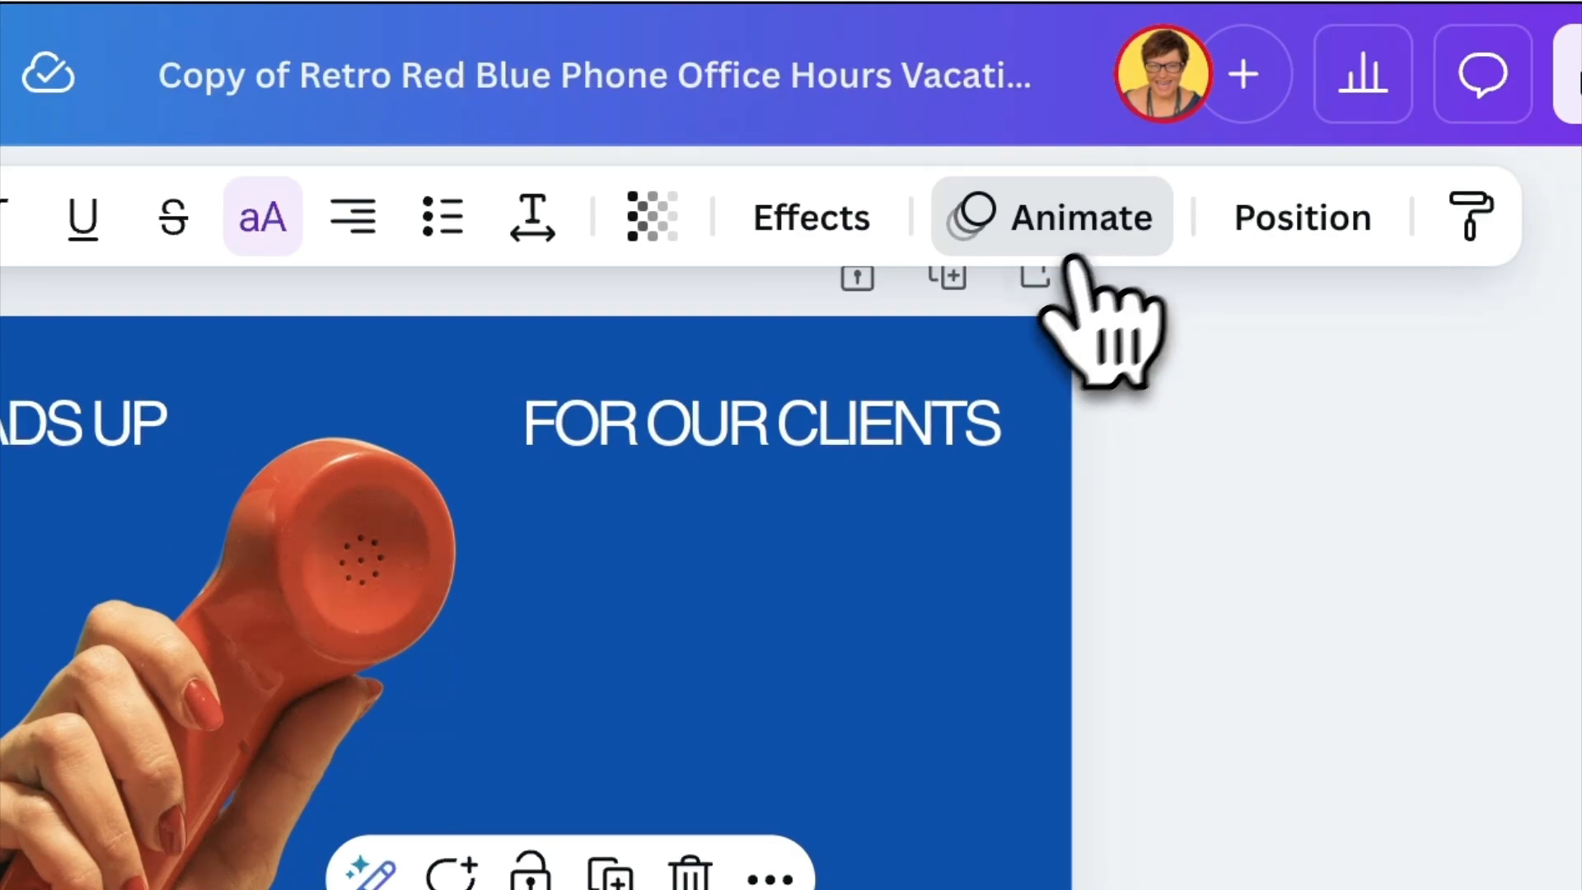
Step: Examine the page animations available for the vacation post, including Simple, Pop, Baseline and Neon
{"action": "left_click", "coordinate": [1070, 247]}
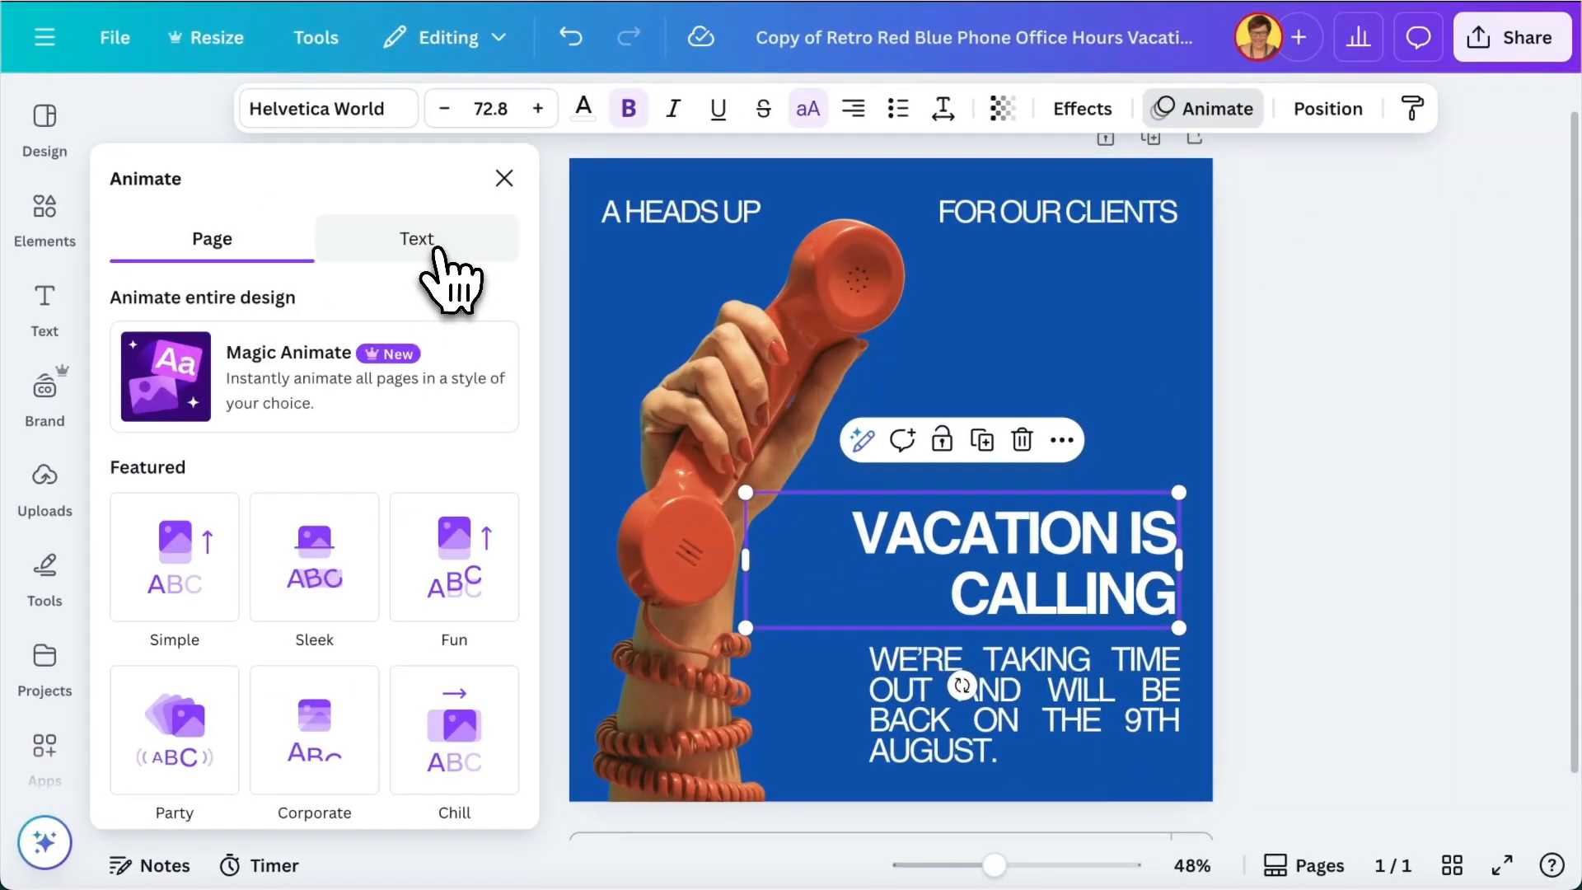
{"action": "left_click", "coordinate": [428, 243]}
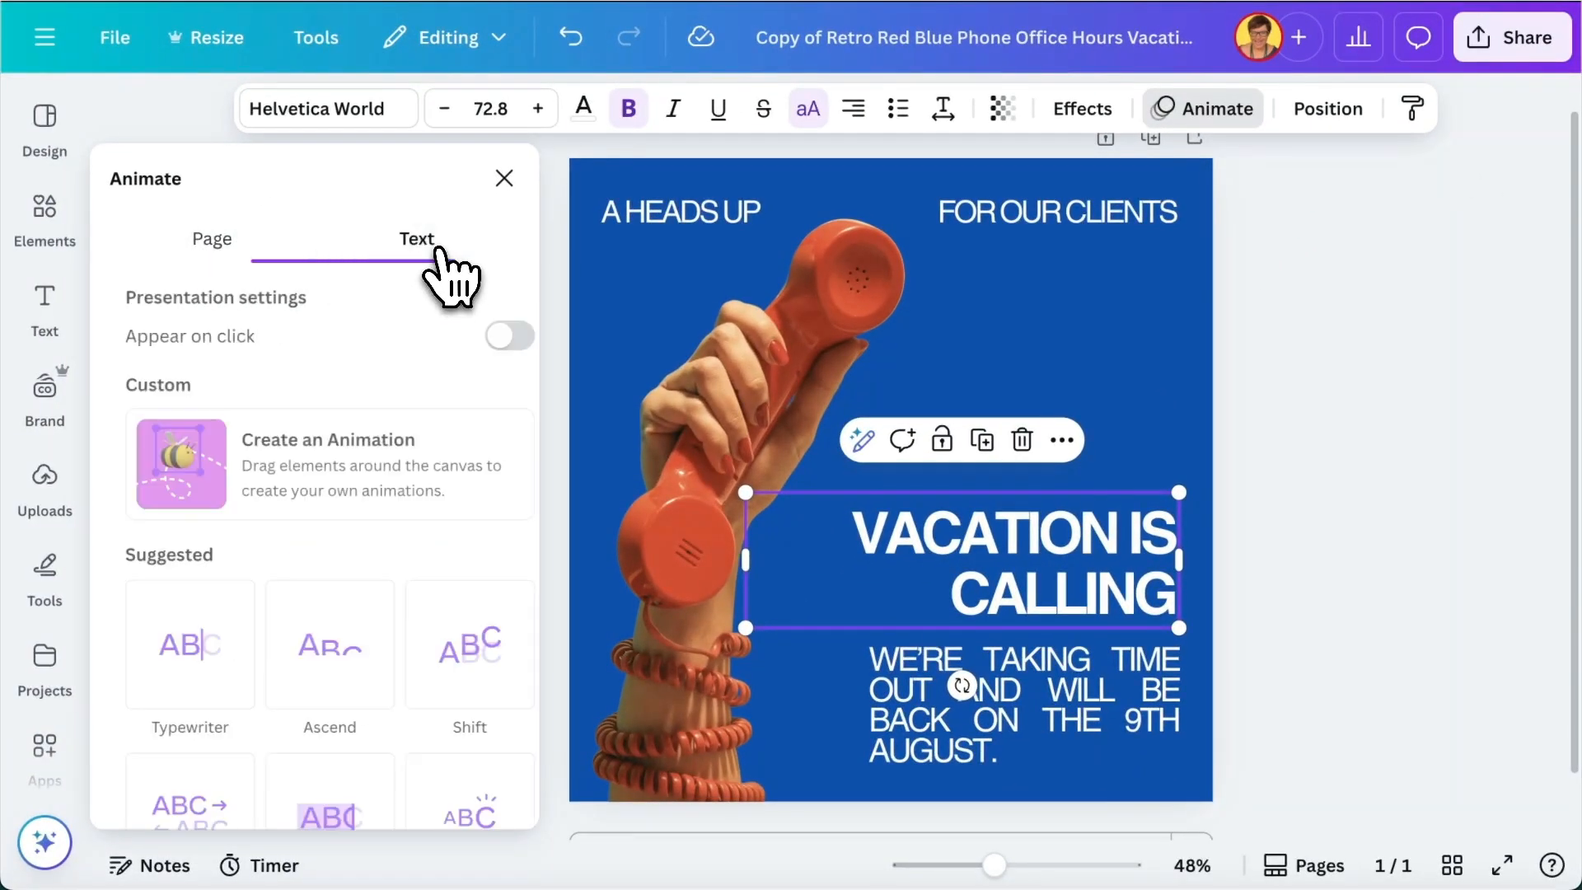
{"action": "left_click", "coordinate": [224, 243]}
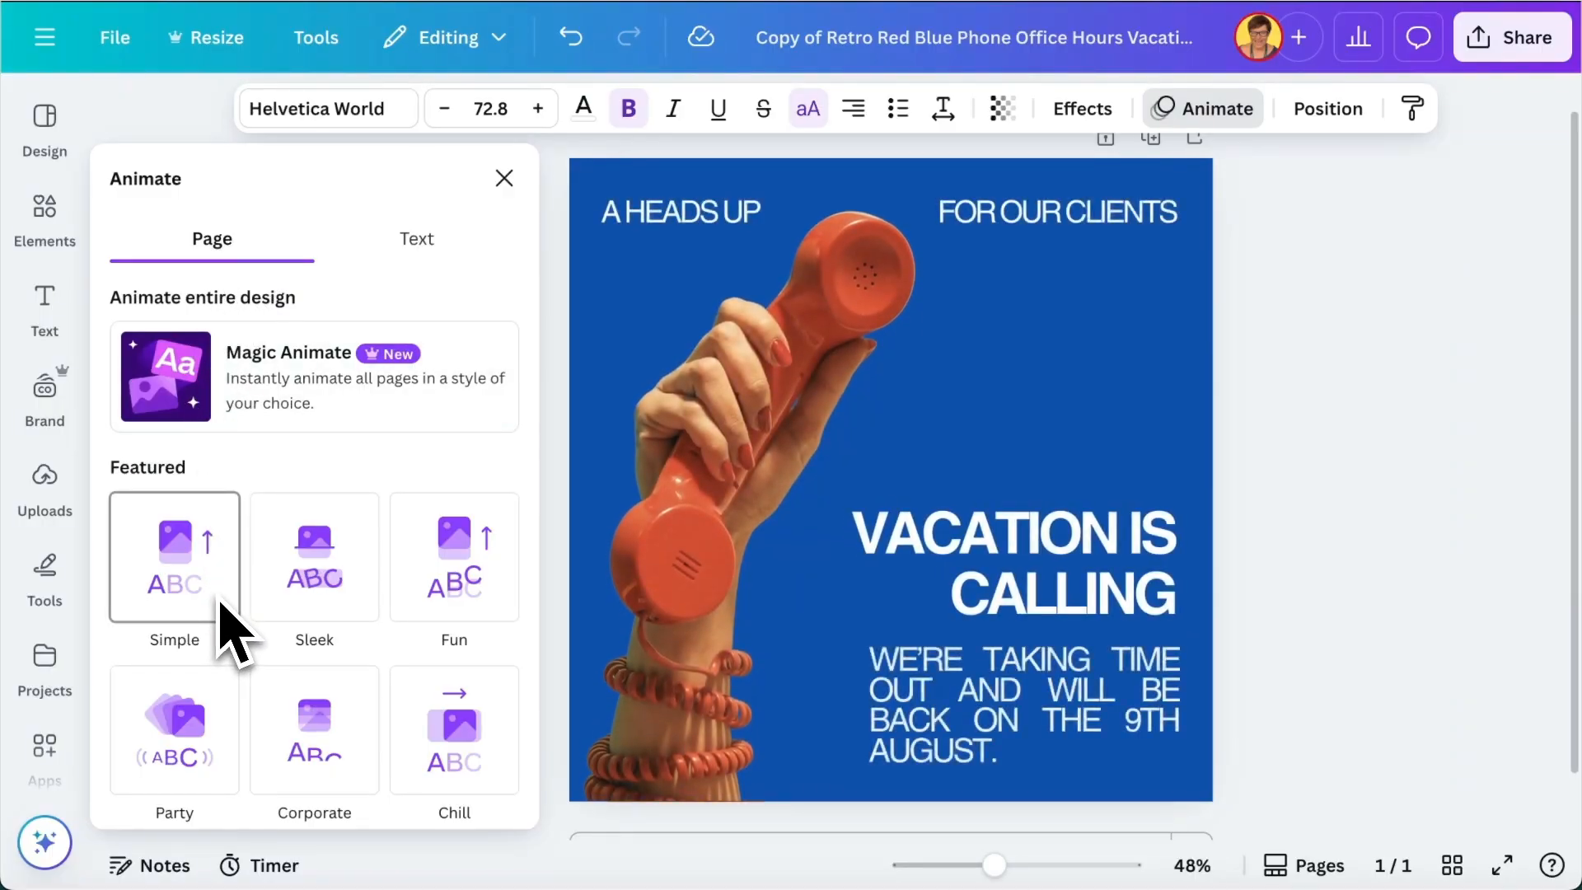
{"action": "scroll", "coordinate": [219, 614], "scroll_direction": "down", "scroll_amount": 5}
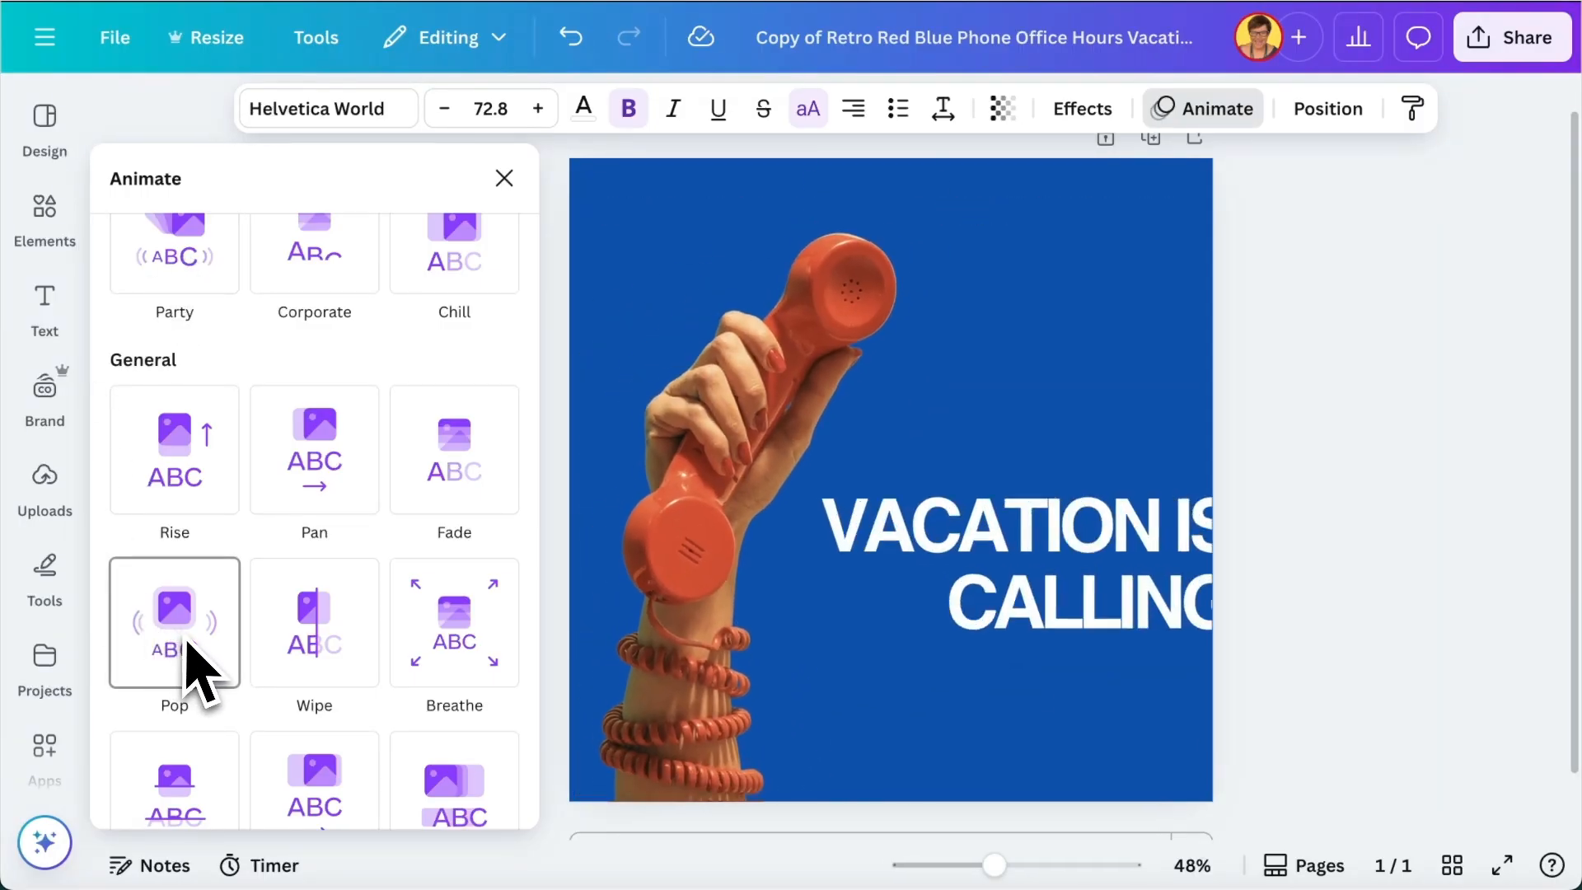
{"action": "left_click", "coordinate": [188, 642]}
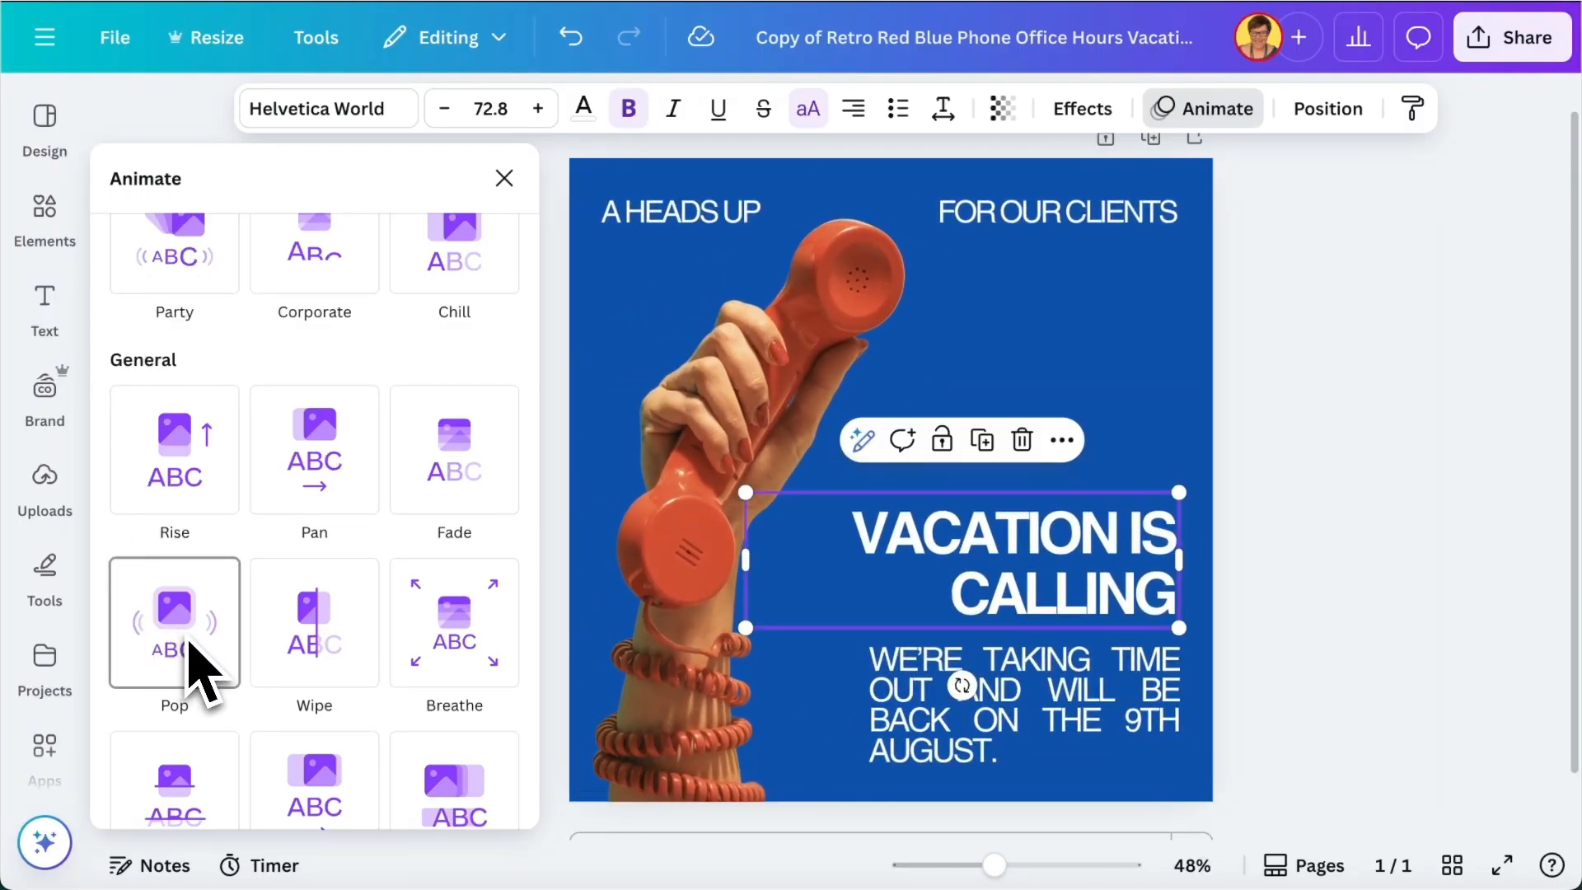
{"action": "scroll", "coordinate": [191, 647], "scroll_direction": "down", "scroll_amount": 2}
{"action": "left_click", "coordinate": [198, 659]}
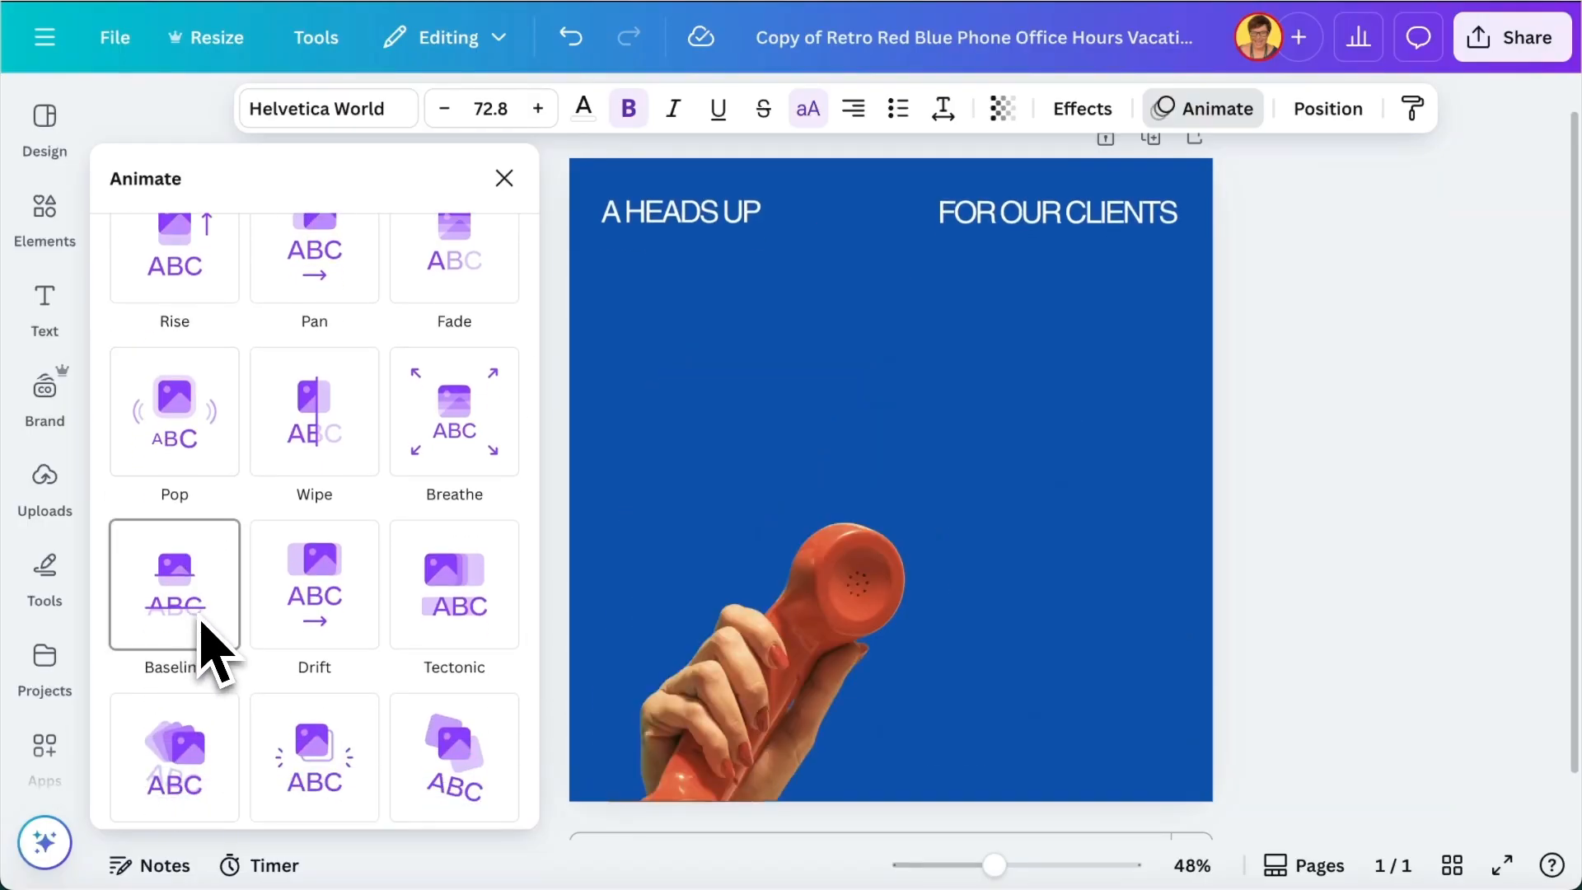
{"action": "scroll", "coordinate": [216, 649], "scroll_direction": "down", "scroll_amount": 2}
{"action": "scroll", "coordinate": [210, 620], "scroll_direction": "down", "scroll_amount": 2}
{"action": "left_click", "coordinate": [317, 490]}
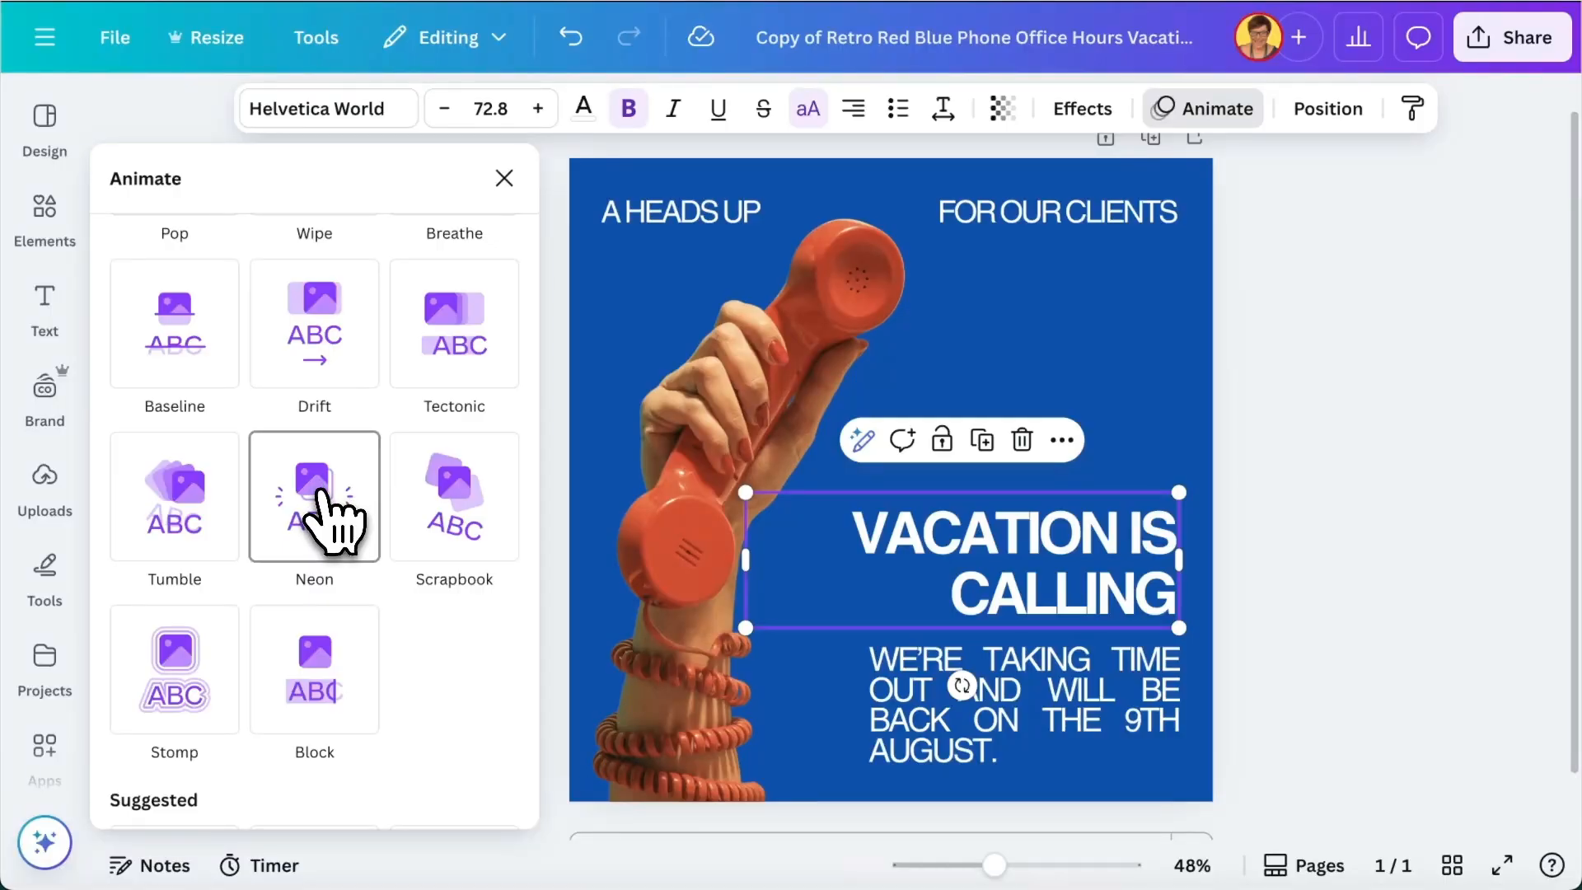
Step: Try the Neon page animation on enter with a slightly lower intensity, and remove all animations from the page
{"action": "left_click", "coordinate": [321, 511]}
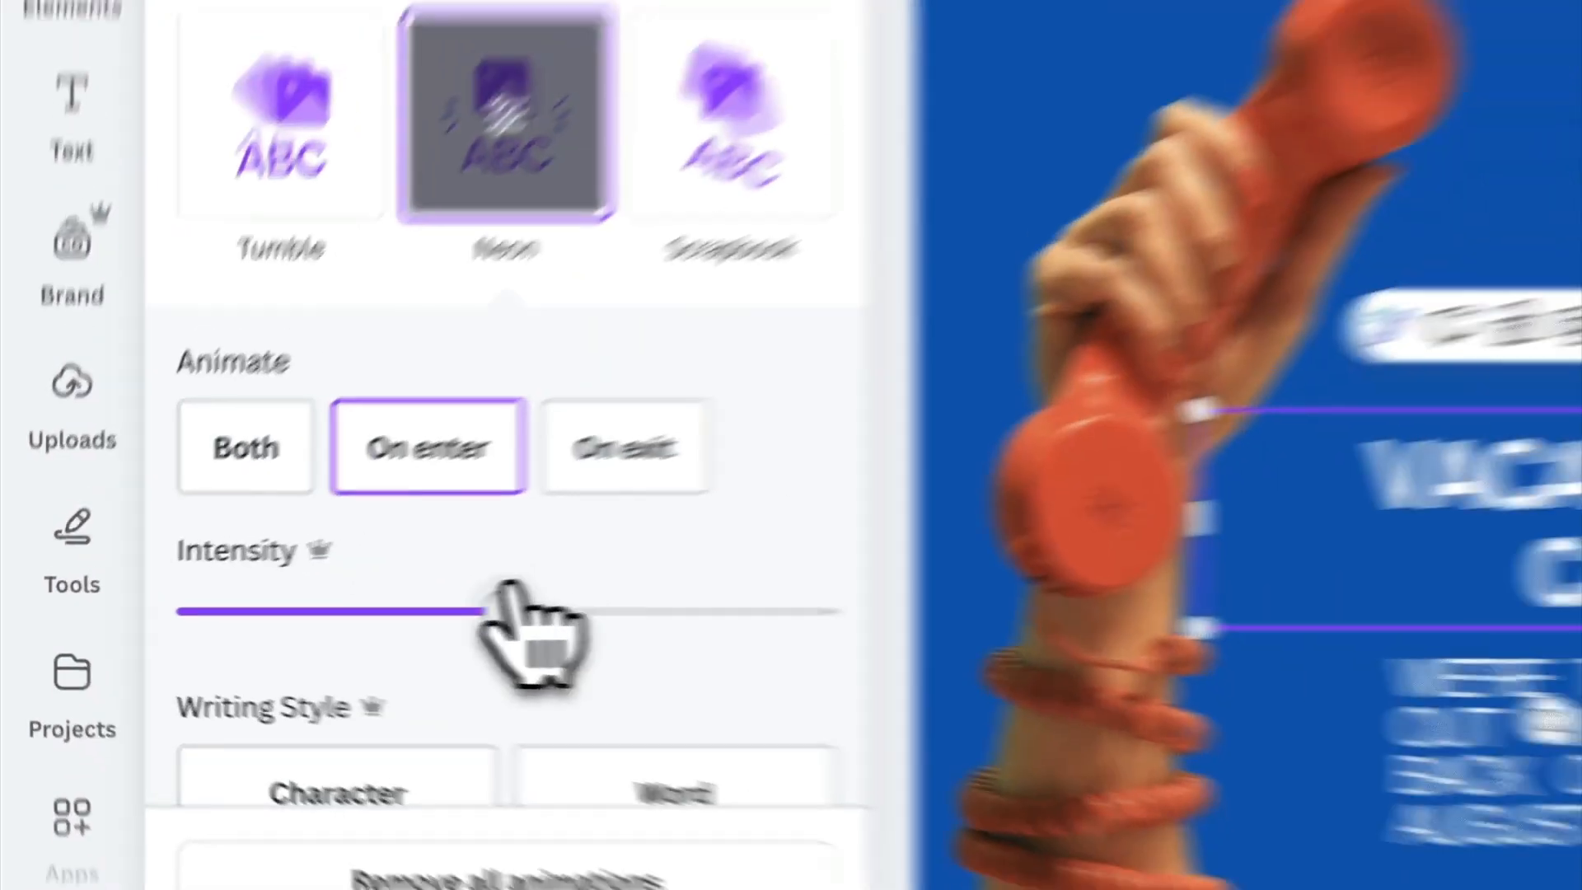
{"action": "left_click_drag", "start_coordinate": [508, 612], "coordinate": [471, 611]}
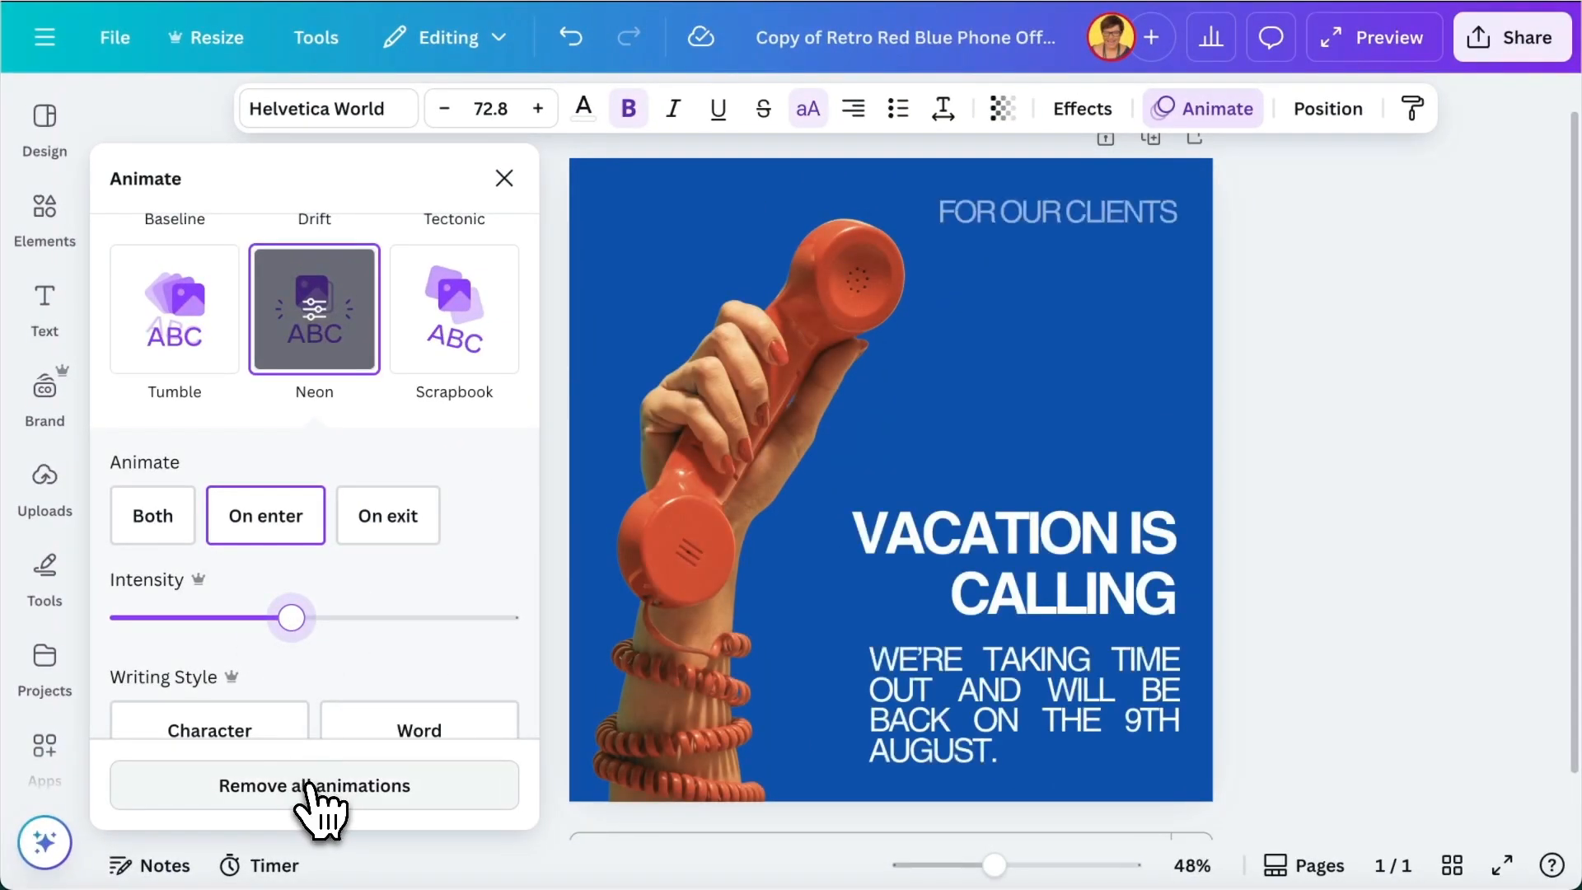
{"action": "left_click", "coordinate": [312, 787]}
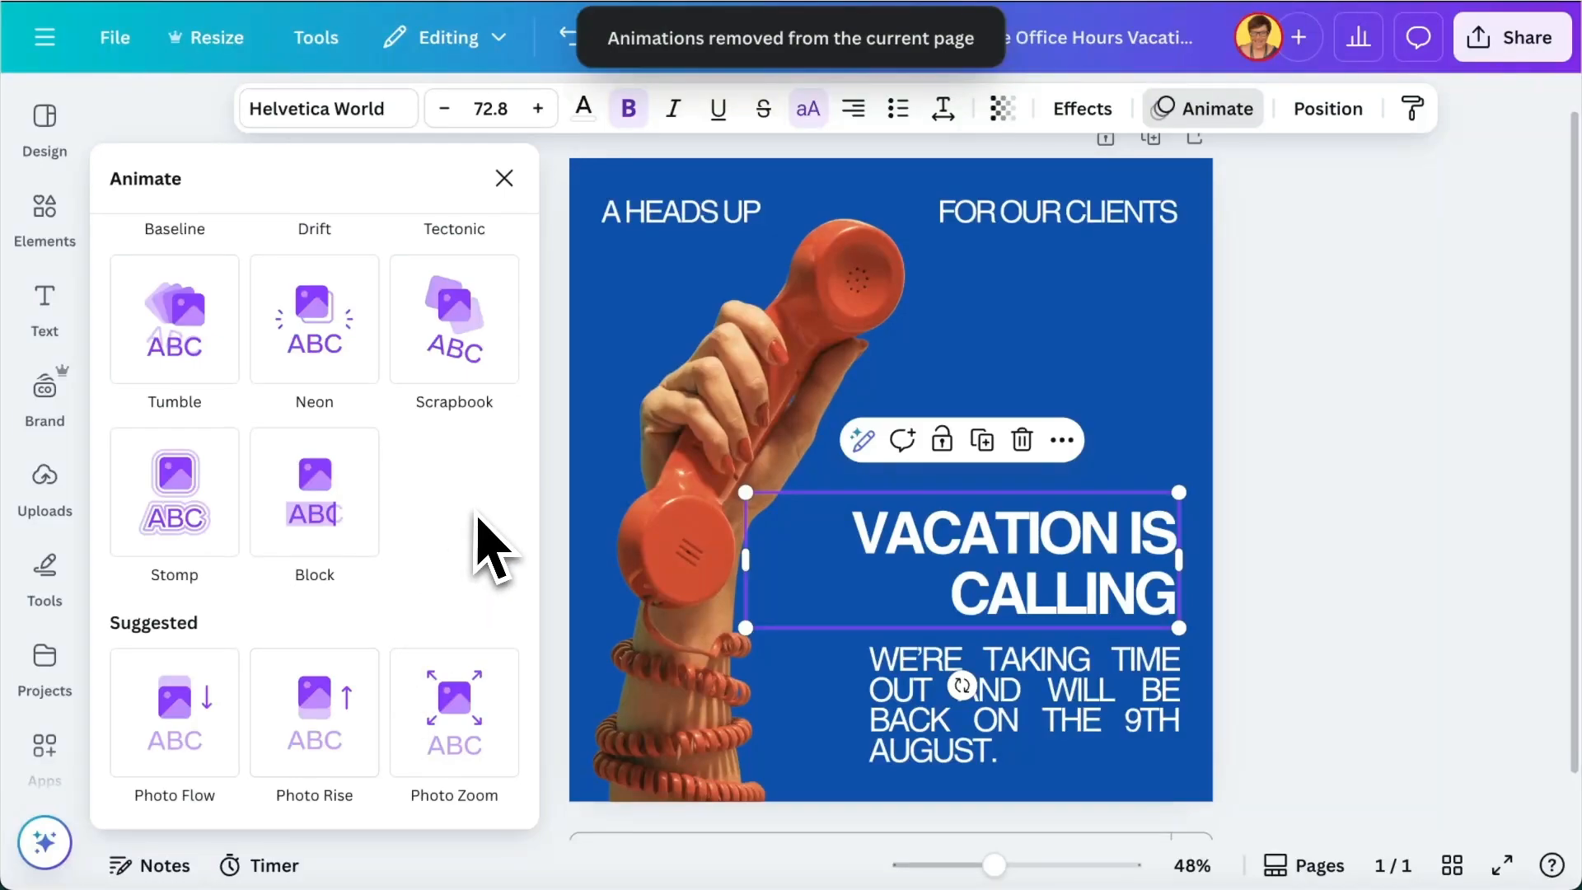
Step: Examine the suggested, general and add-on text animations on the headline, the body paragraph and the "FOR OUR CLIENTS" text
{"action": "scroll", "coordinate": [455, 523], "scroll_direction": "up", "scroll_amount": 10}
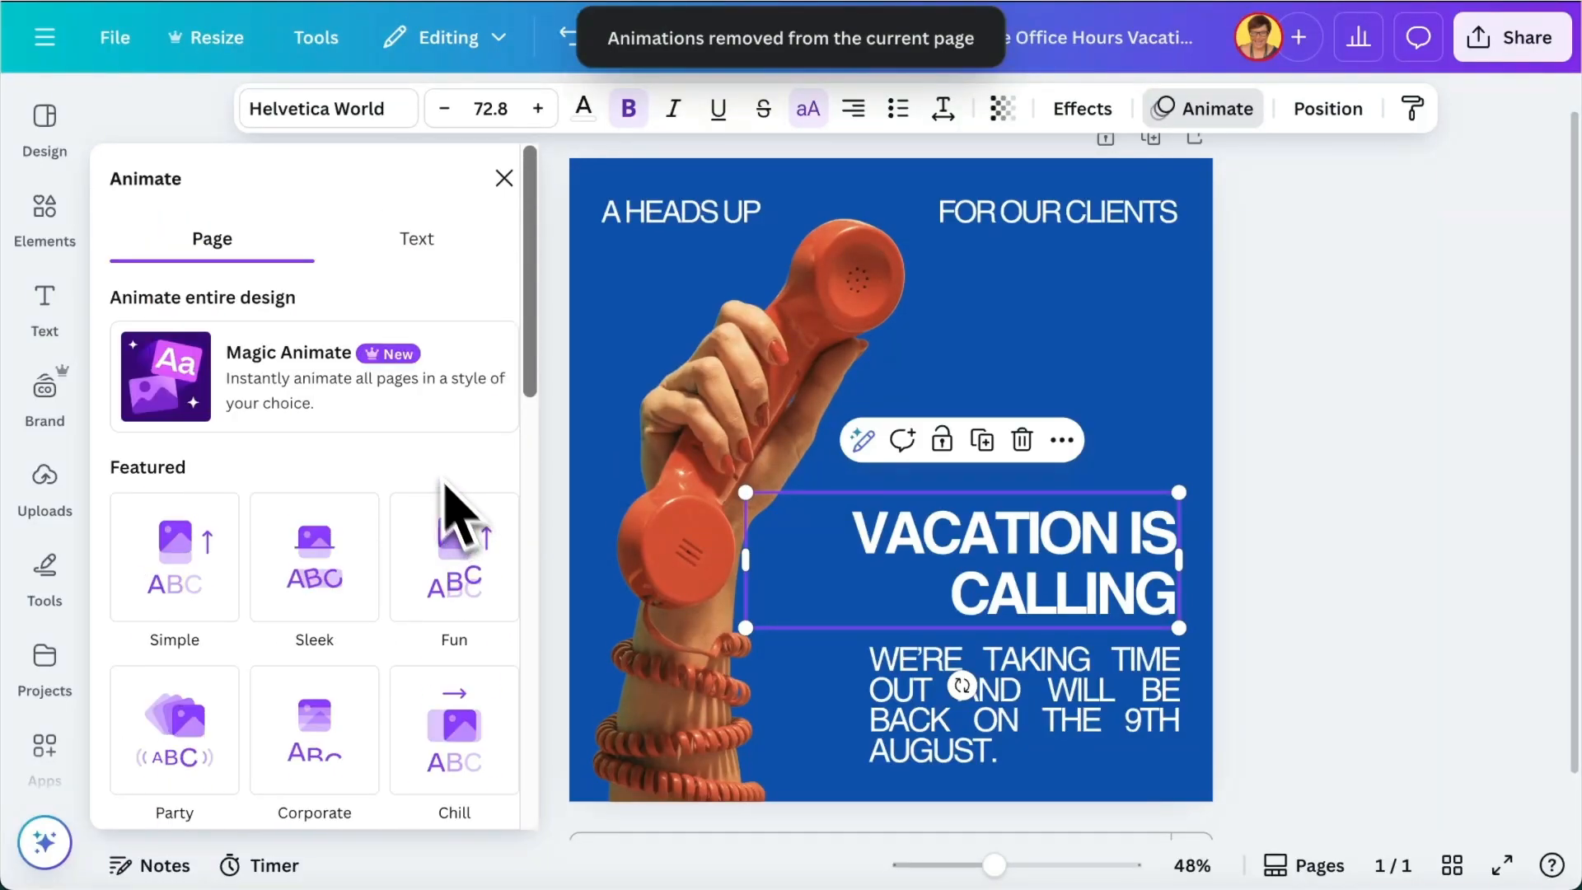
{"action": "left_click", "coordinate": [425, 240]}
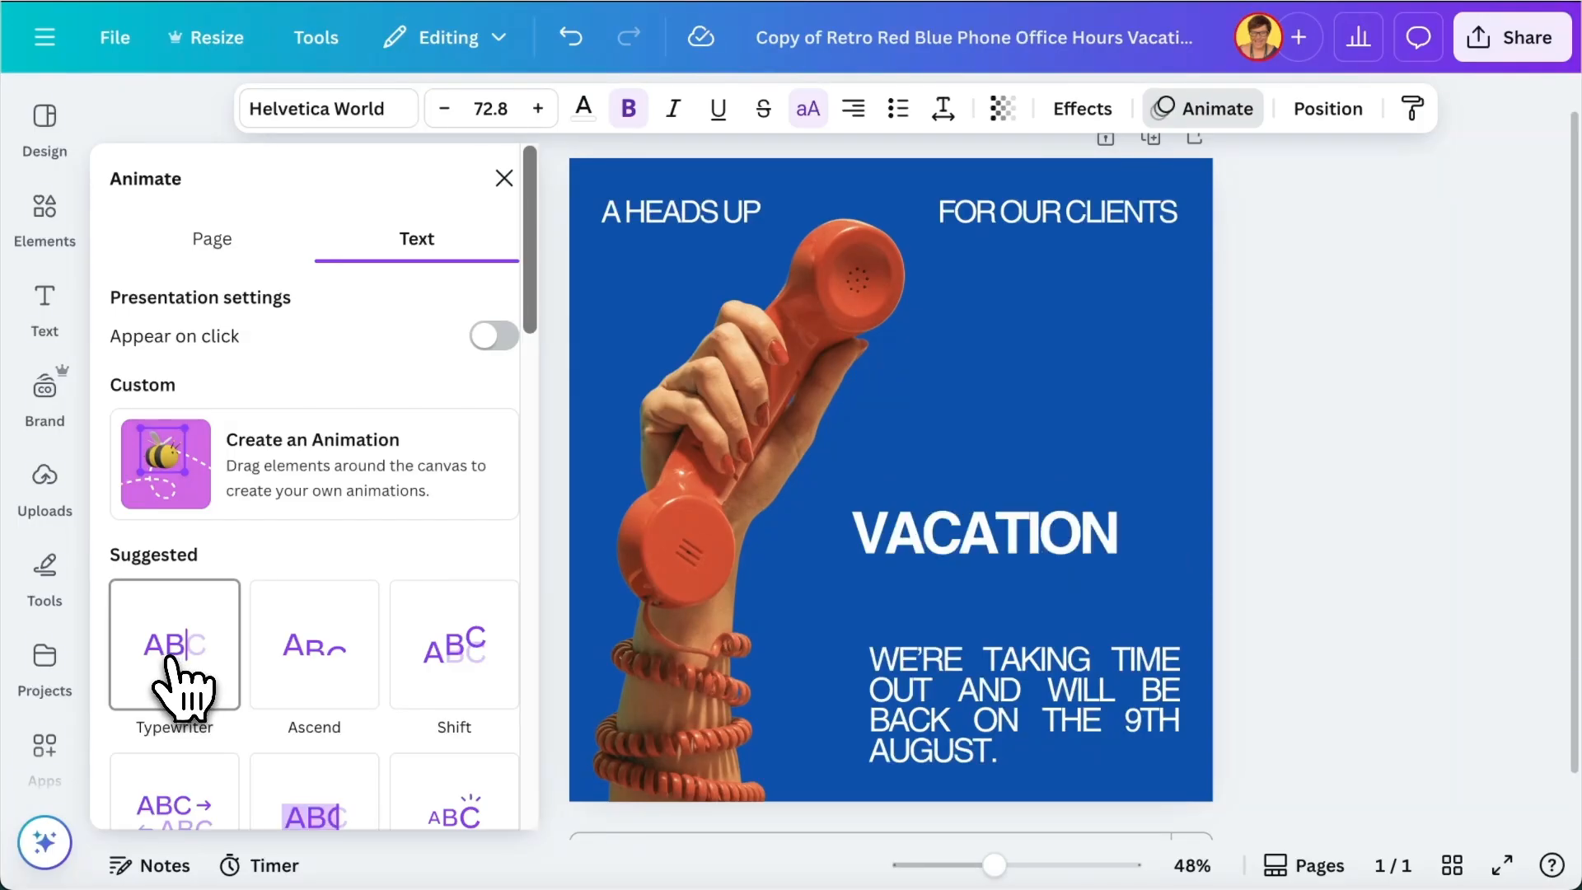
{"action": "scroll", "coordinate": [178, 684], "scroll_direction": "down", "scroll_amount": 4}
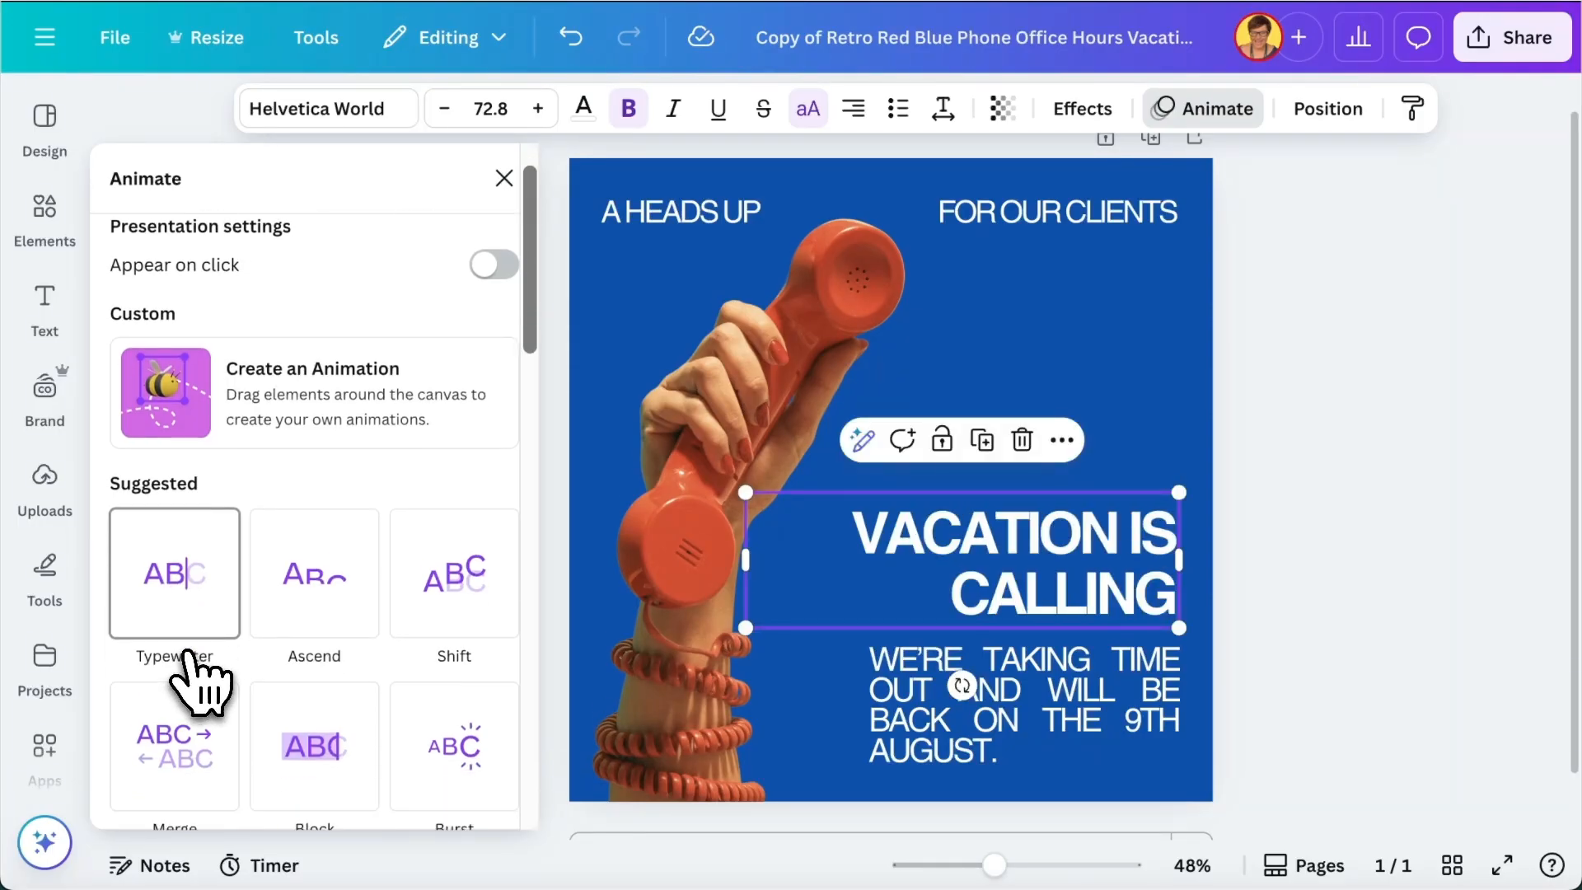
{"action": "left_click", "coordinate": [1083, 720]}
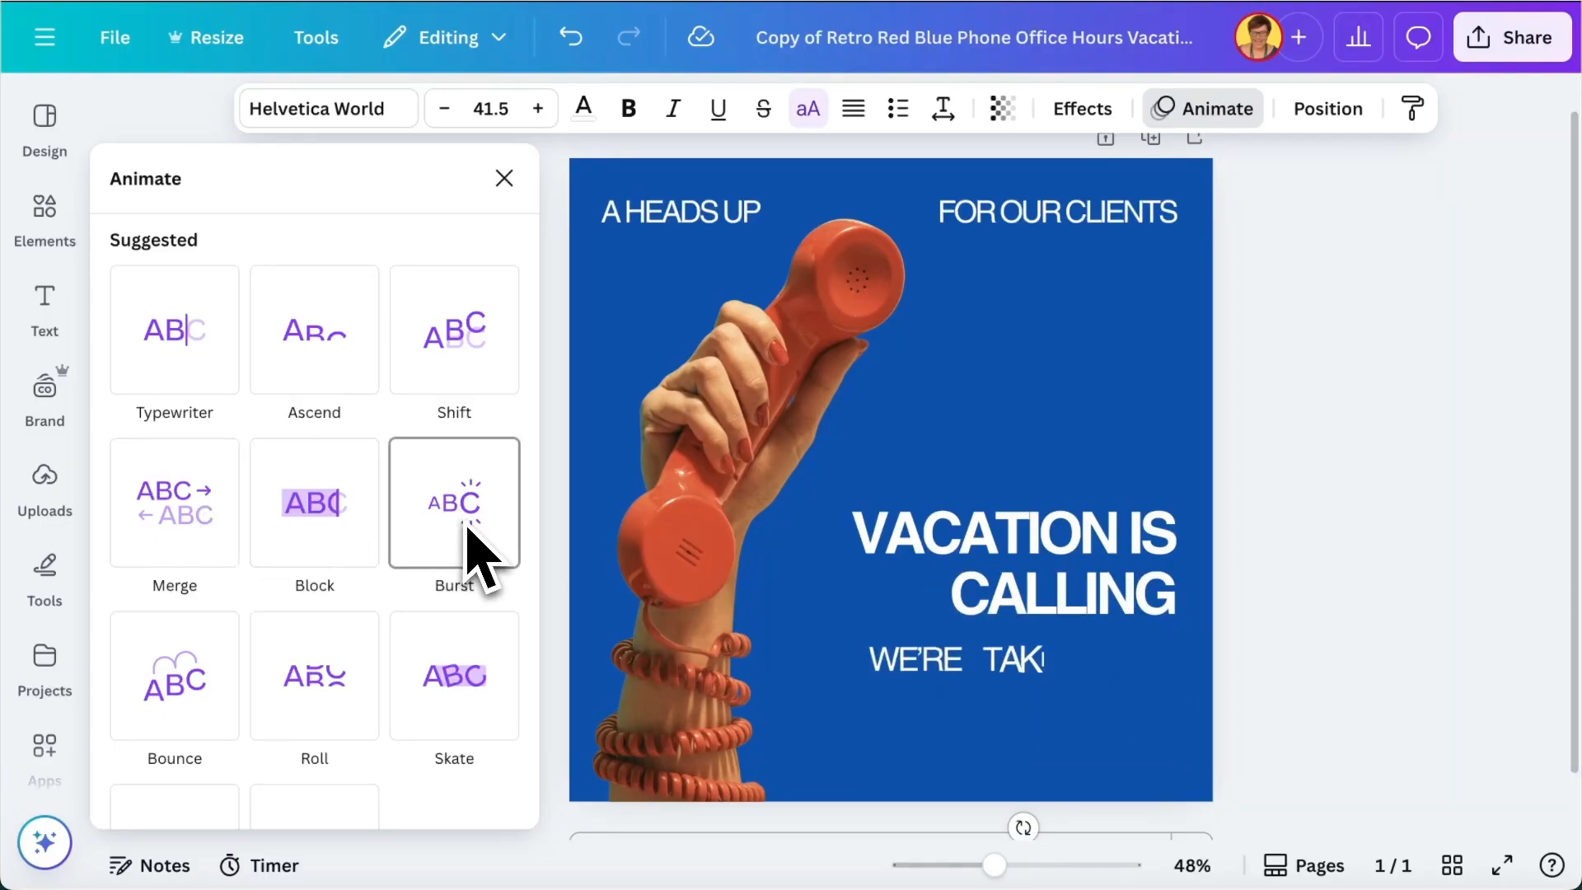
{"action": "scroll", "coordinate": [467, 530], "scroll_direction": "down", "scroll_amount": 5}
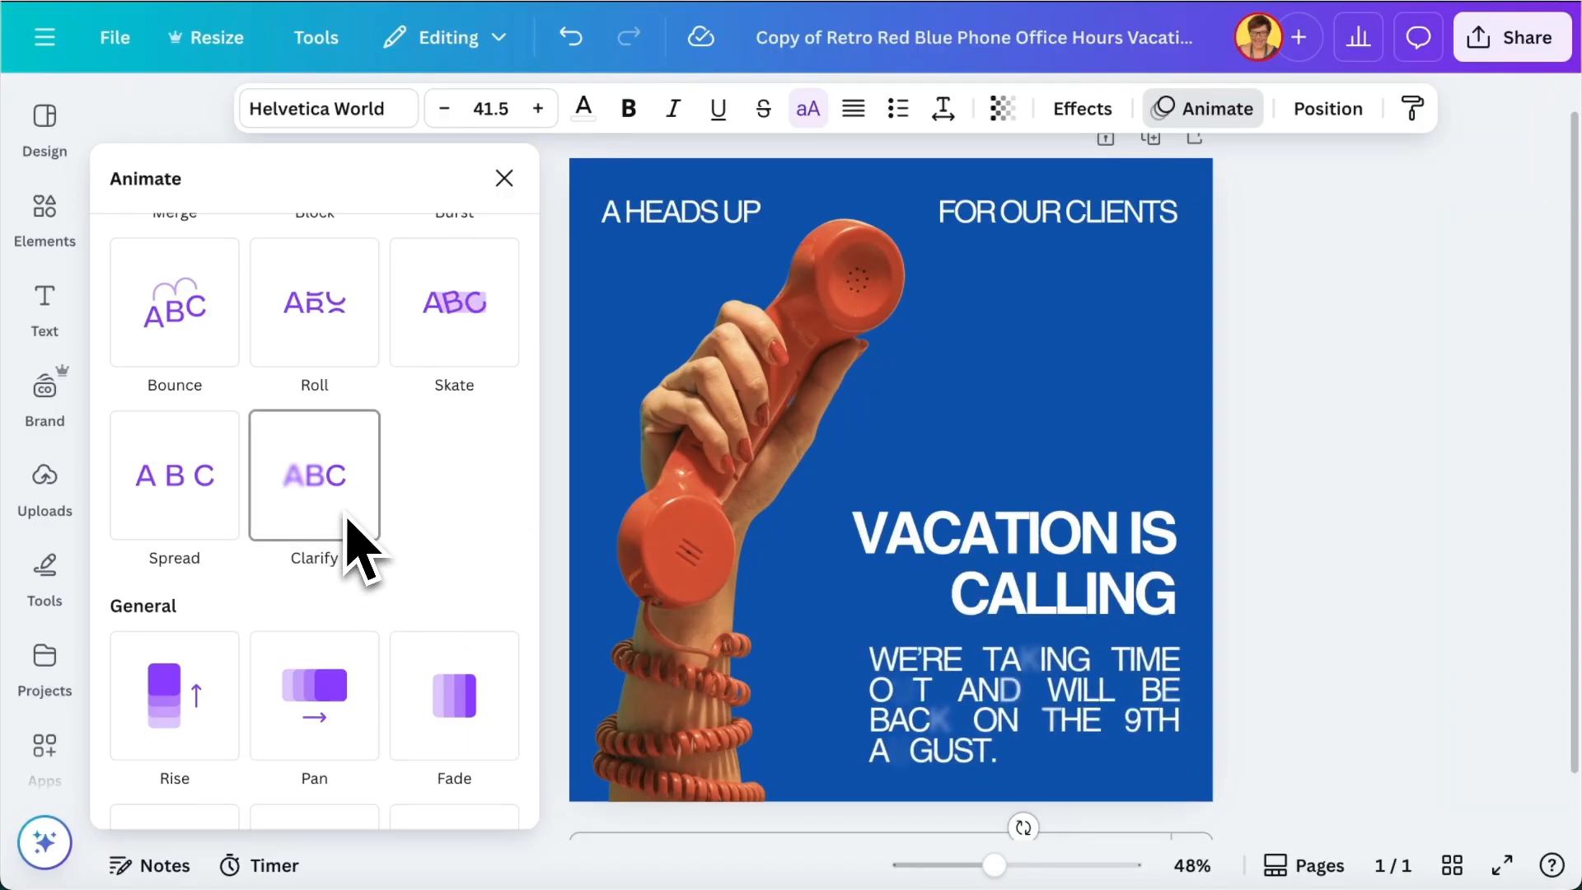
{"action": "left_click", "coordinate": [1004, 246]}
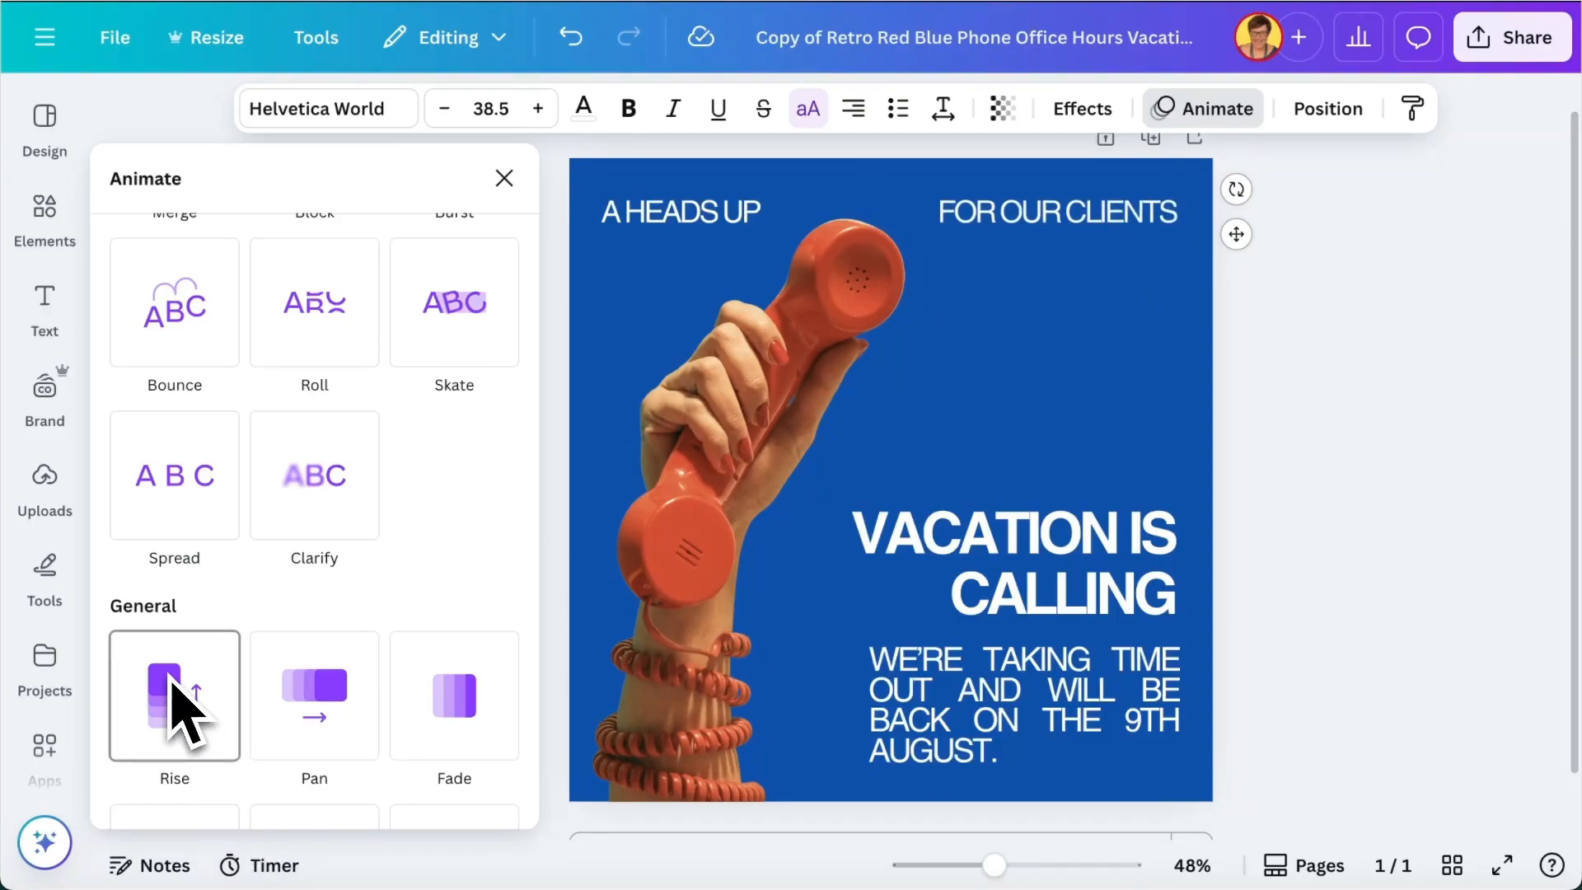
{"action": "scroll", "coordinate": [188, 709], "scroll_direction": "down", "scroll_amount": 4}
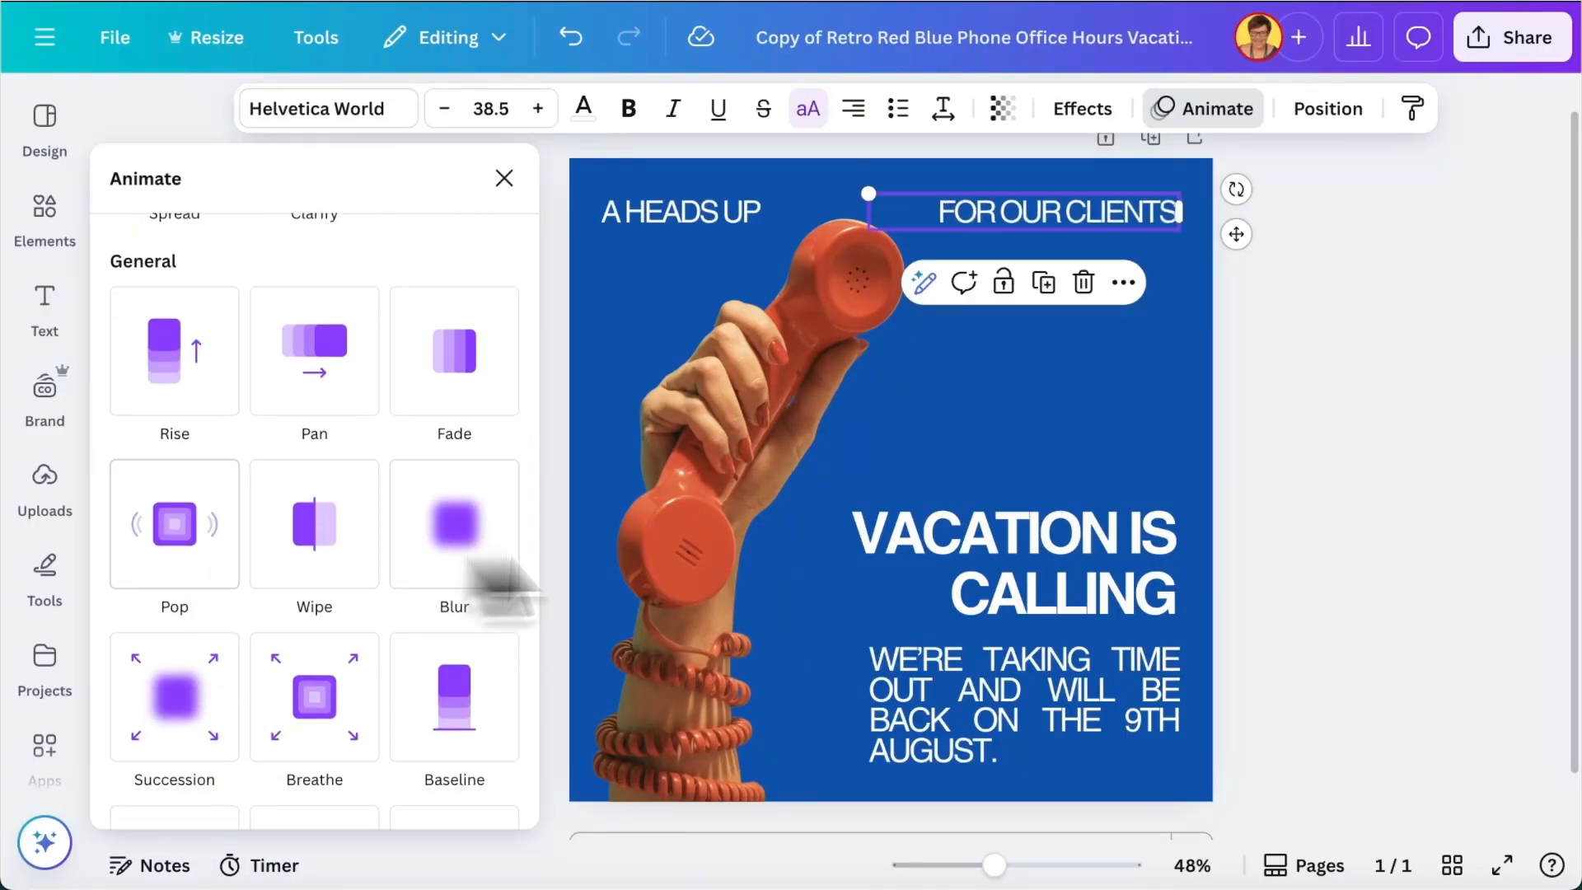
{"action": "left_click", "coordinate": [866, 569]}
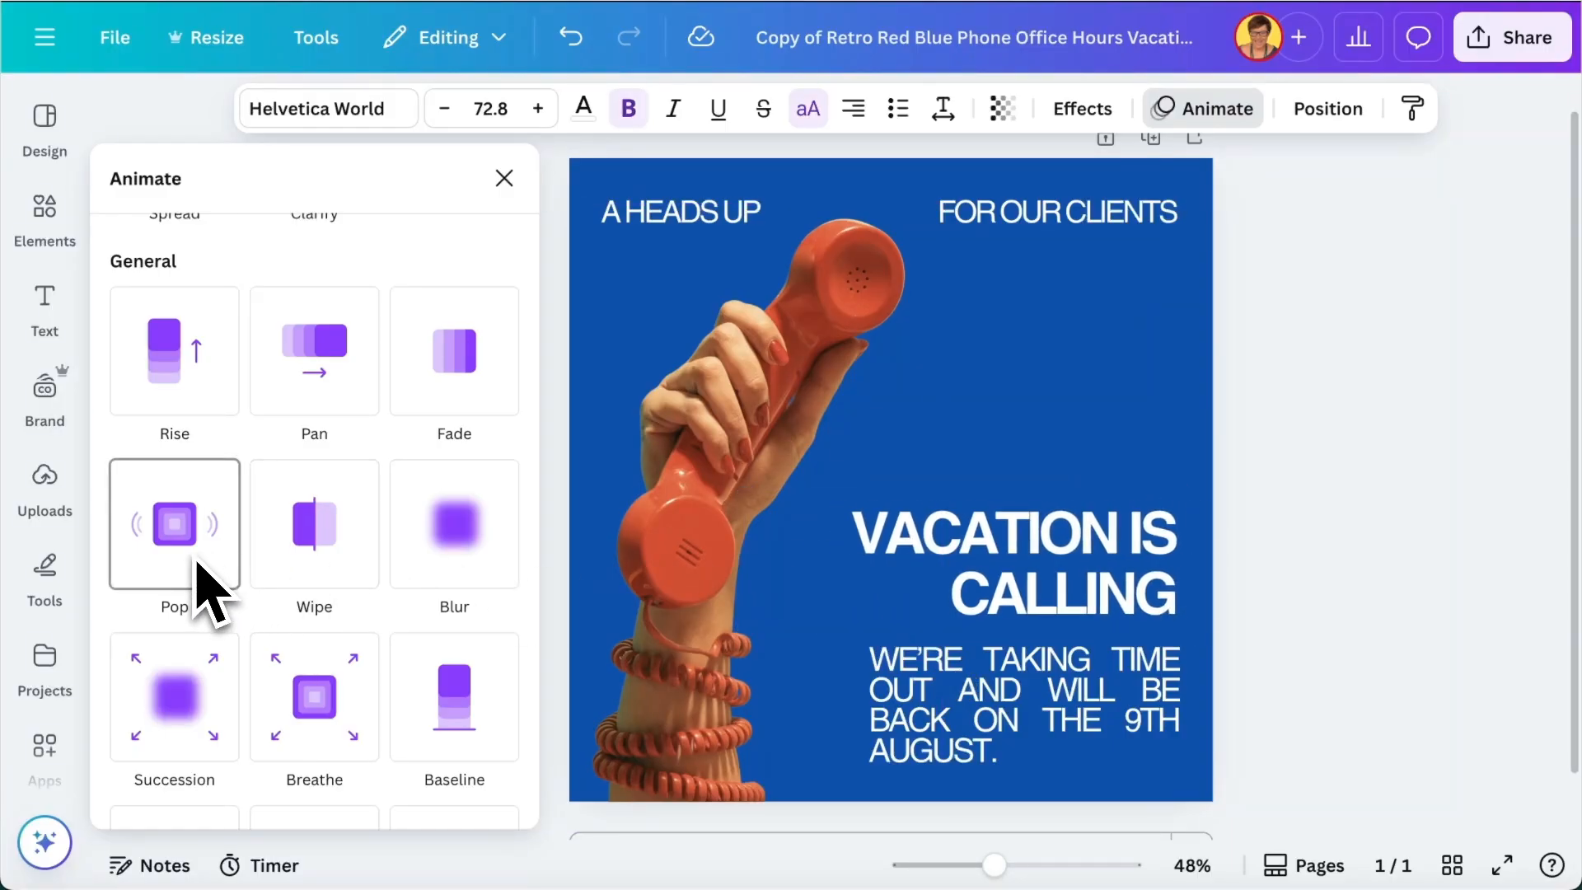
{"action": "scroll", "coordinate": [305, 684], "scroll_direction": "down", "scroll_amount": 1}
{"action": "scroll", "coordinate": [301, 667], "scroll_direction": "down", "scroll_amount": 7}
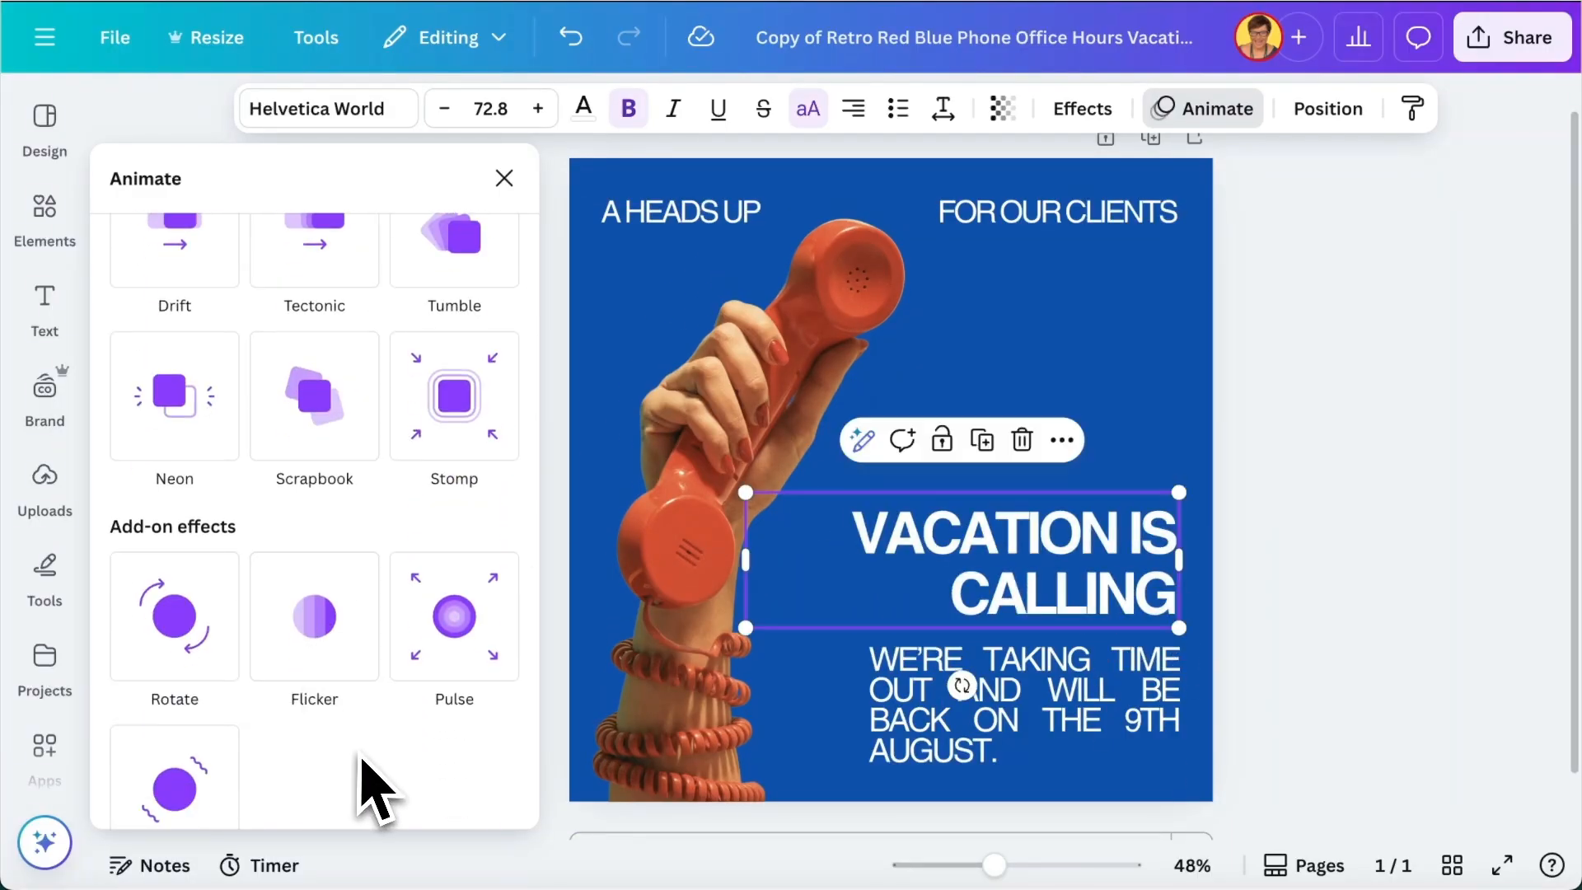
Step: Add the Pulse effect to the red phone photo and lower its intensity
{"action": "left_click", "coordinate": [659, 717]}
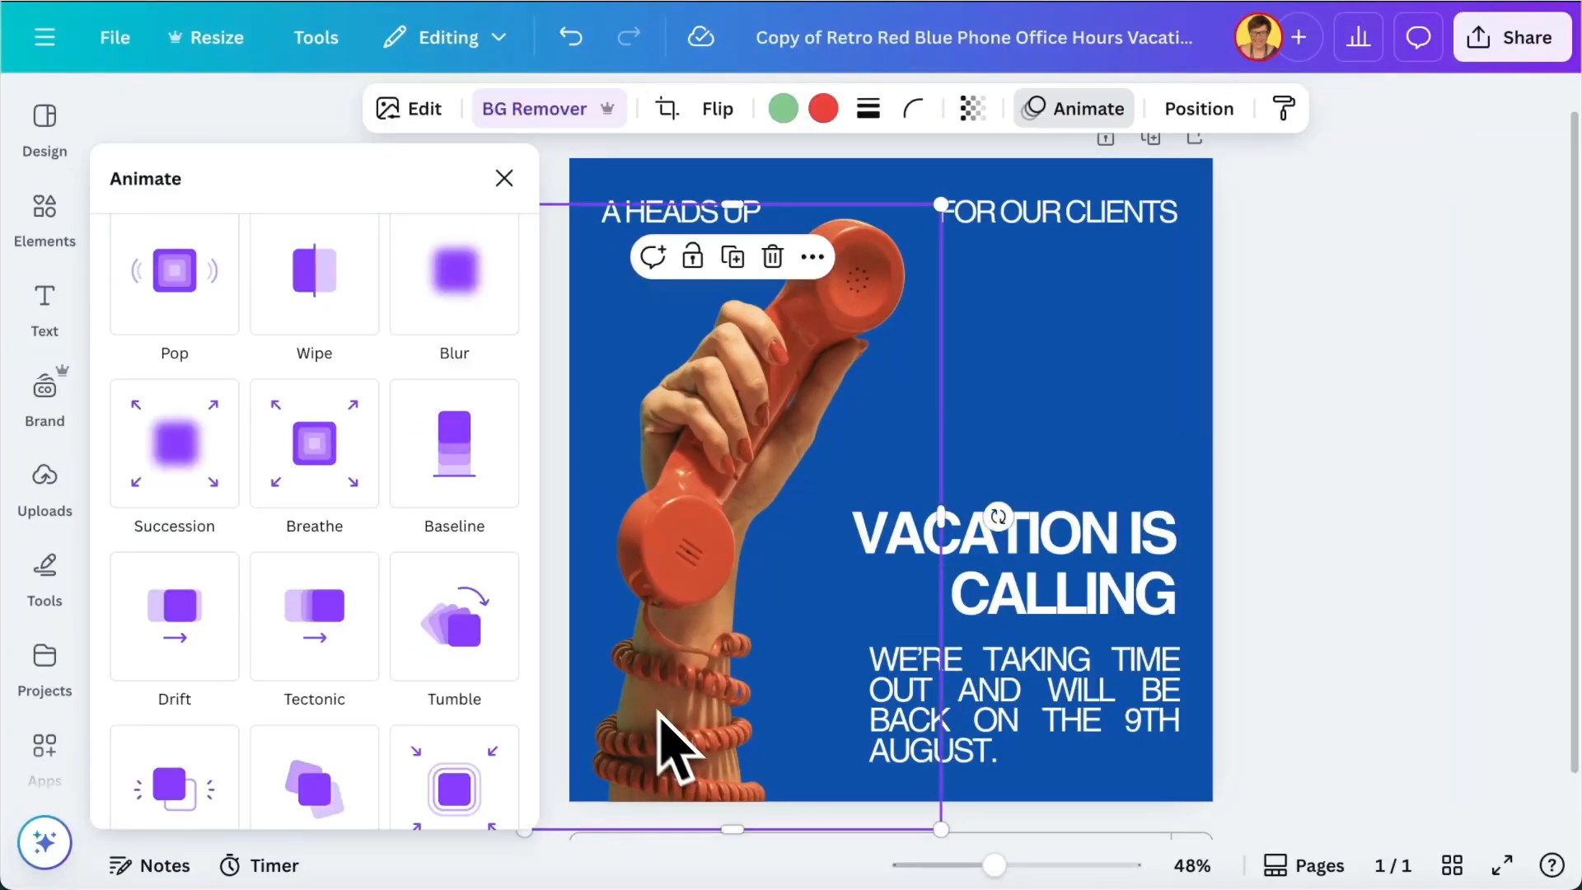
{"action": "scroll", "coordinate": [515, 643], "scroll_direction": "up", "scroll_amount": 10}
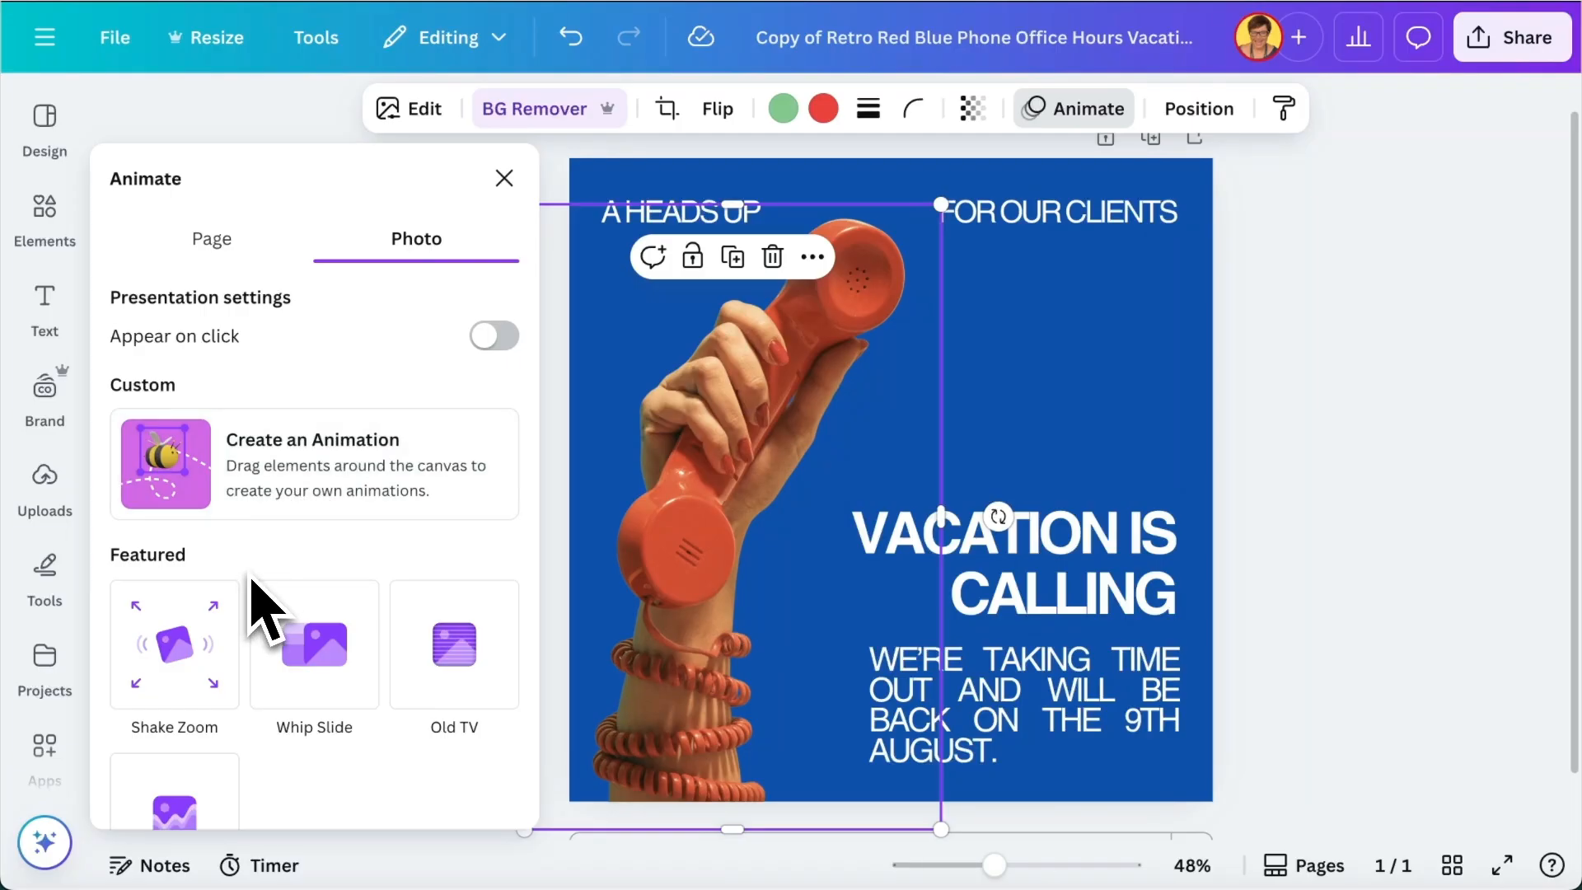
{"action": "scroll", "coordinate": [256, 606], "scroll_direction": "down", "scroll_amount": 10}
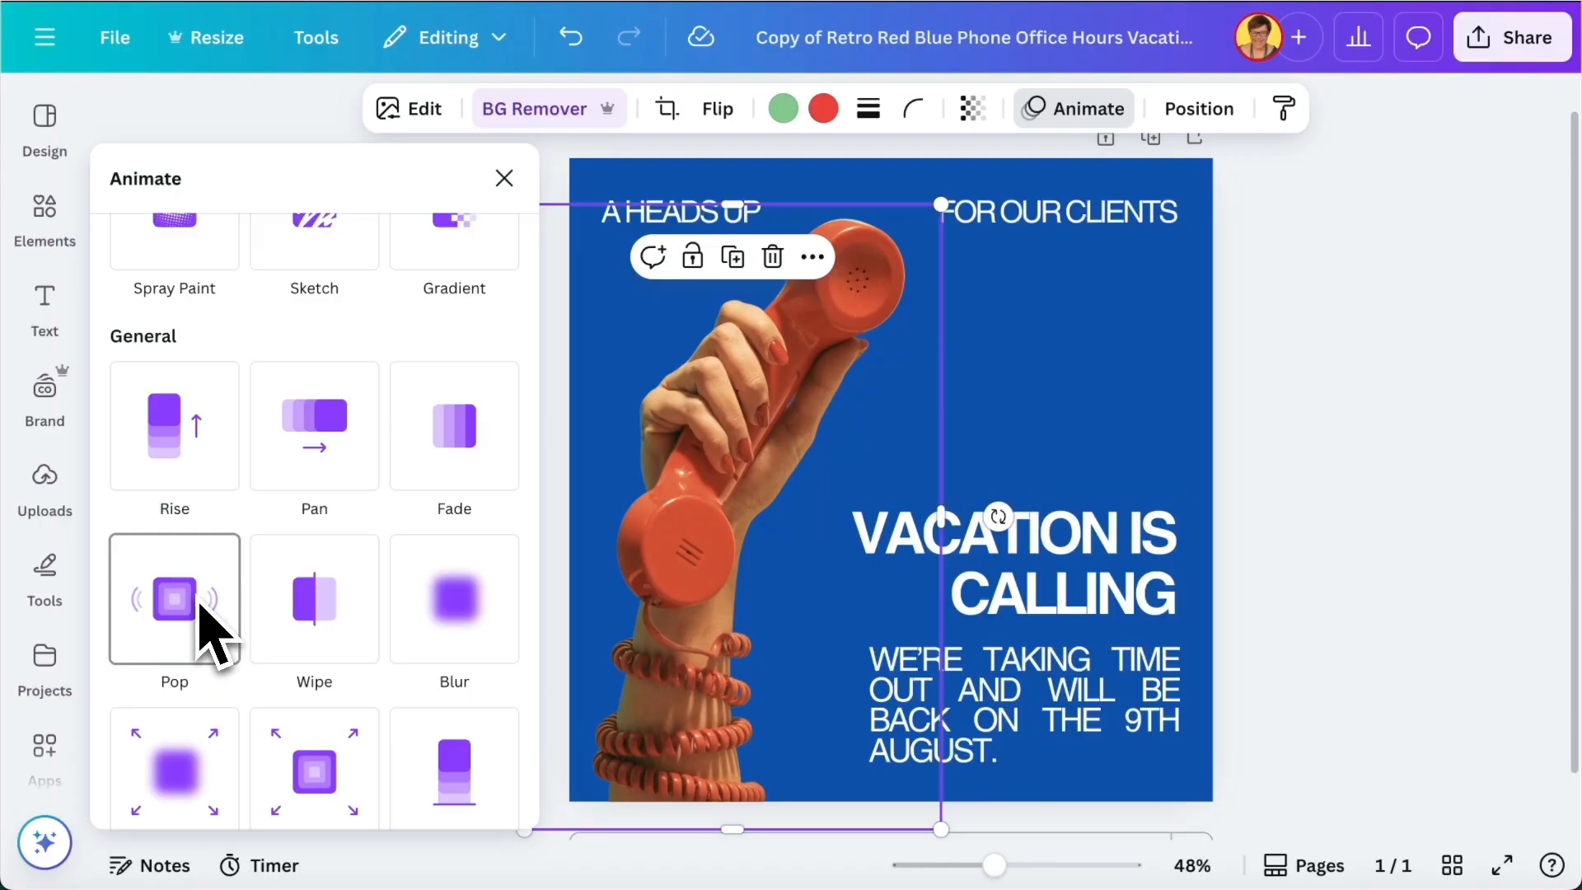
{"action": "scroll", "coordinate": [201, 607], "scroll_direction": "down", "scroll_amount": 3}
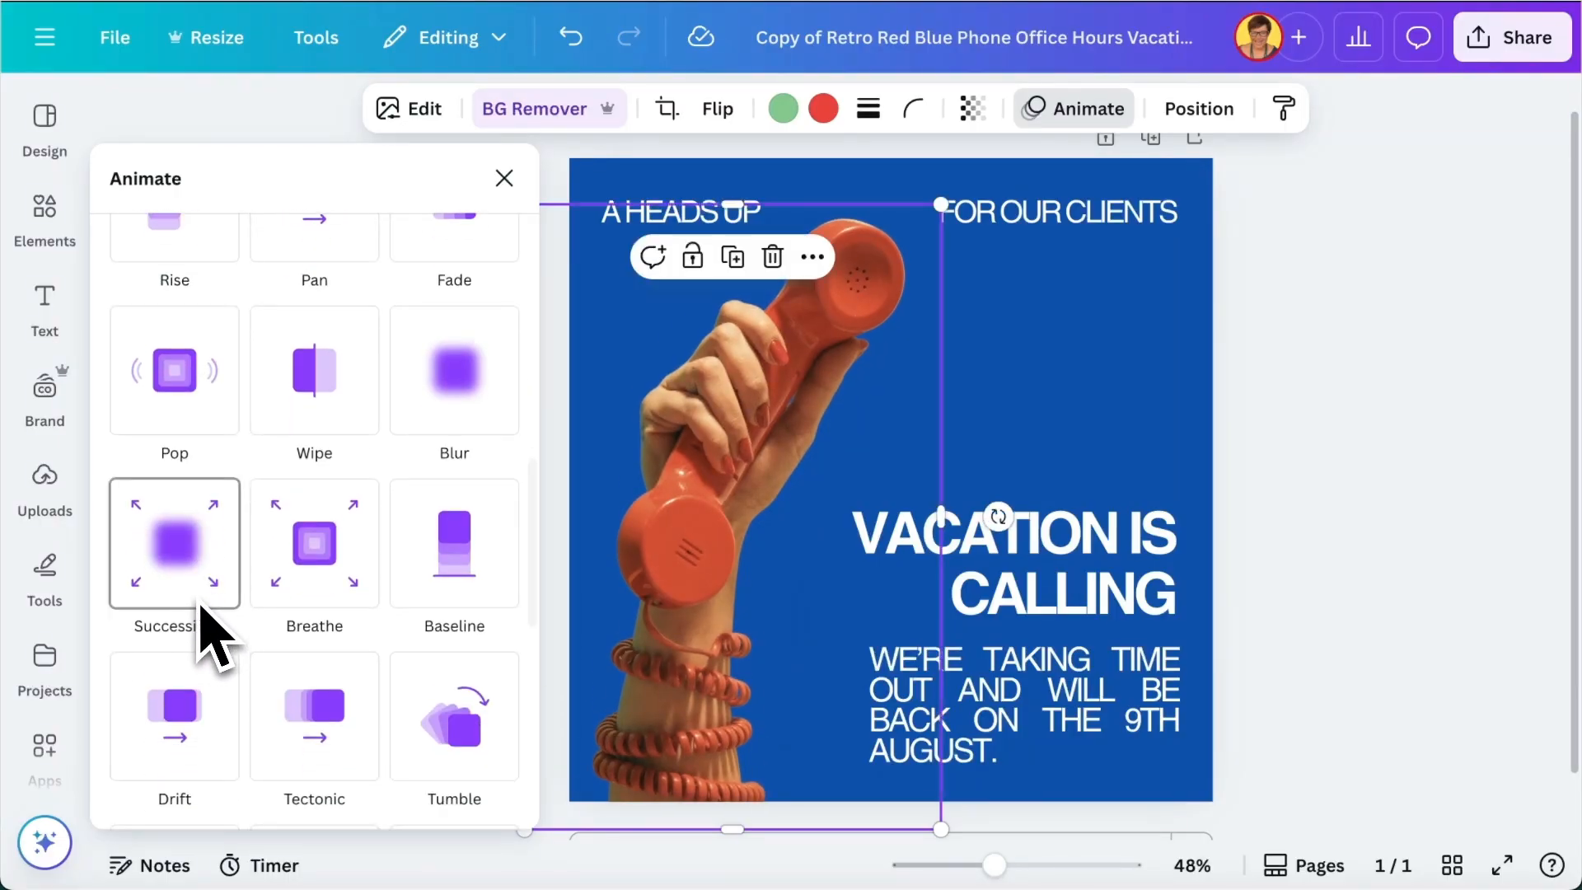
{"action": "scroll", "coordinate": [221, 620], "scroll_direction": "down", "scroll_amount": 6}
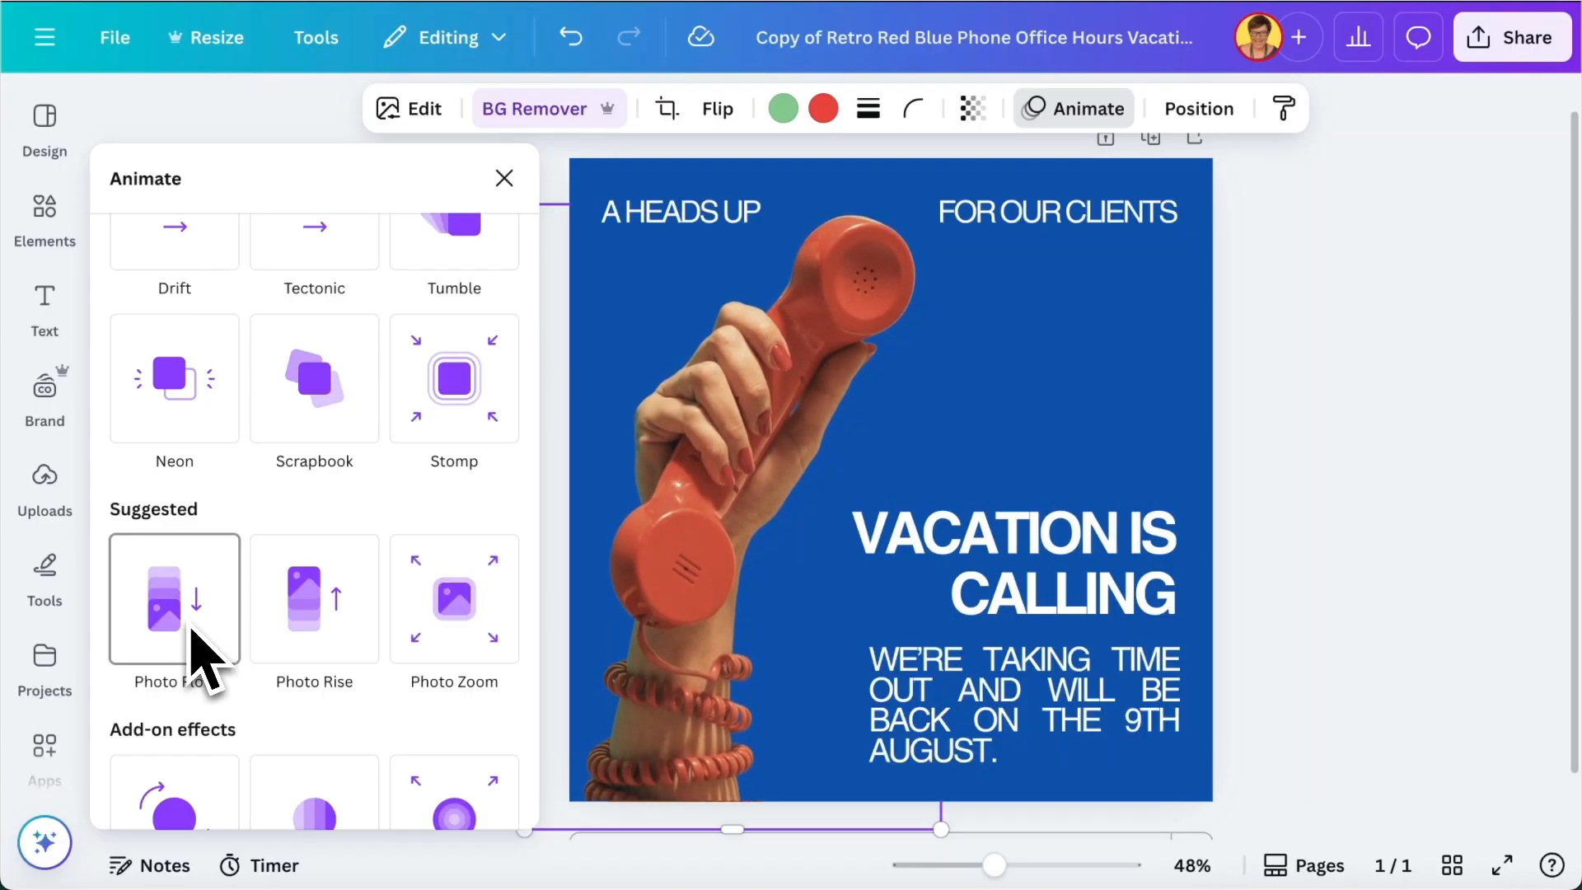
{"action": "scroll", "coordinate": [198, 657], "scroll_direction": "down", "scroll_amount": 1}
{"action": "scroll", "coordinate": [198, 657], "scroll_direction": "down", "scroll_amount": 3}
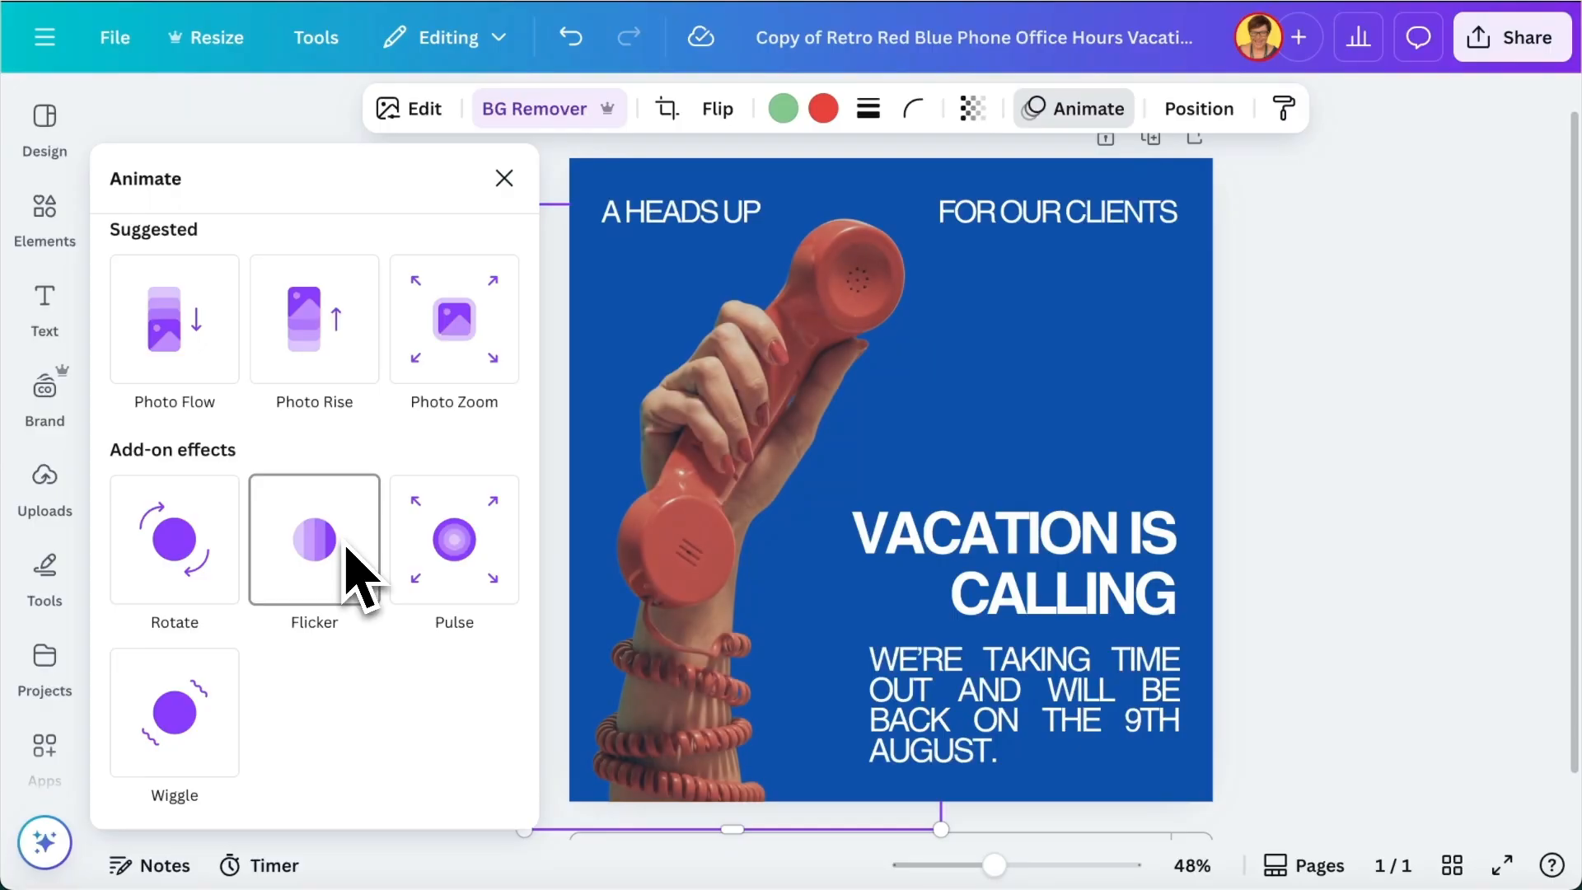
{"action": "left_click", "coordinate": [472, 547]}
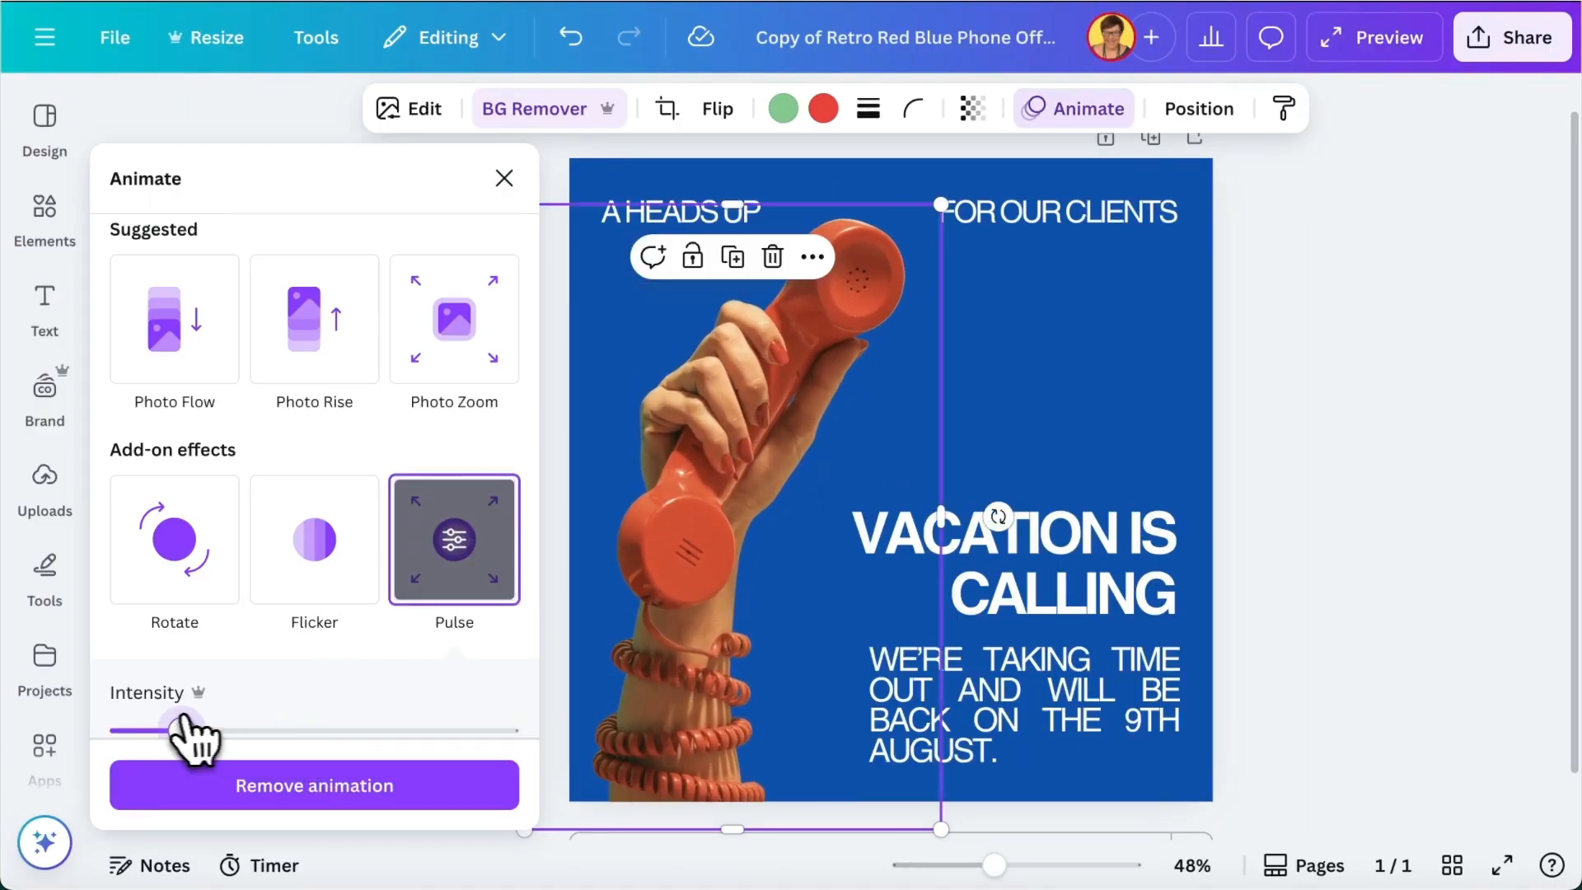
{"action": "left_click", "coordinate": [148, 724]}
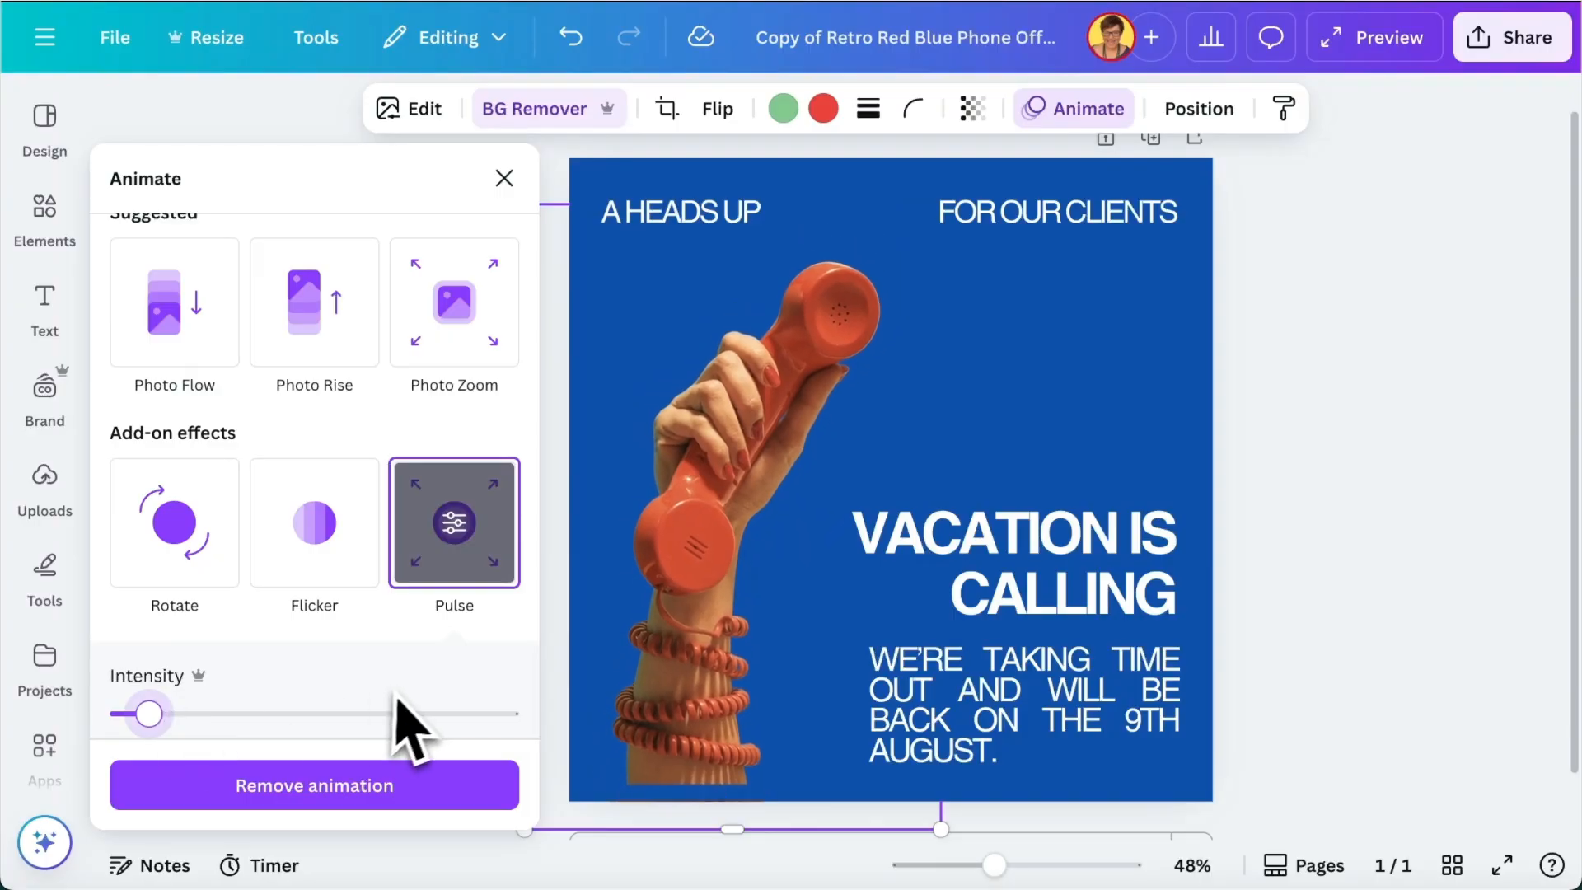
{"action": "scroll", "coordinate": [393, 700], "scroll_direction": "down", "scroll_amount": 3}
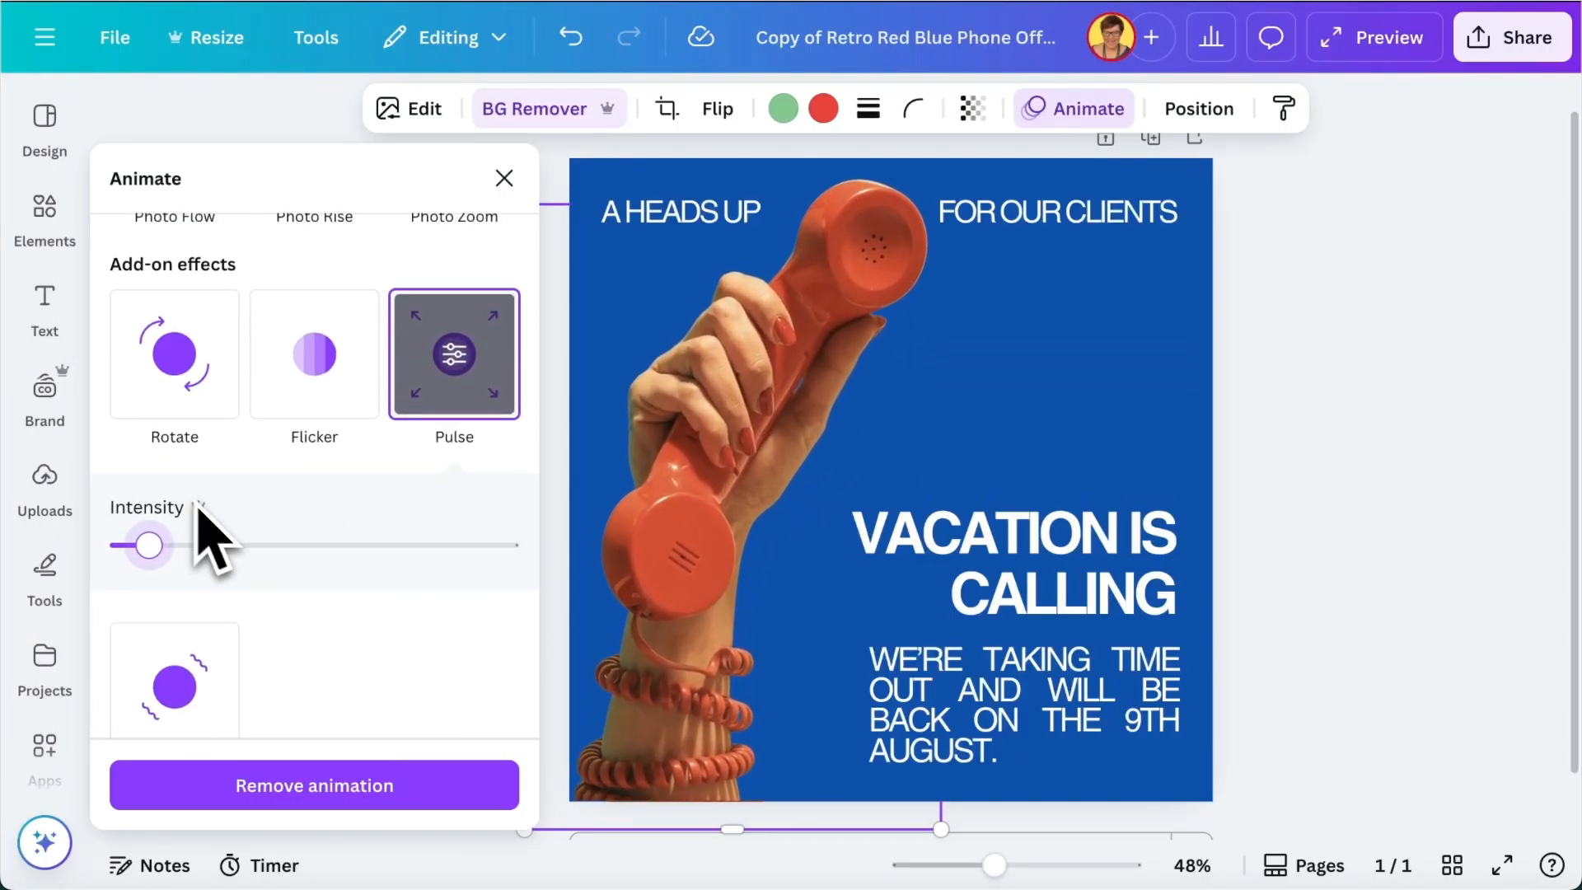
Step: Switch the red phone photo's add-on effect from Pulse to Wiggle and slightly lower its intensity
{"action": "left_click", "coordinate": [169, 726]}
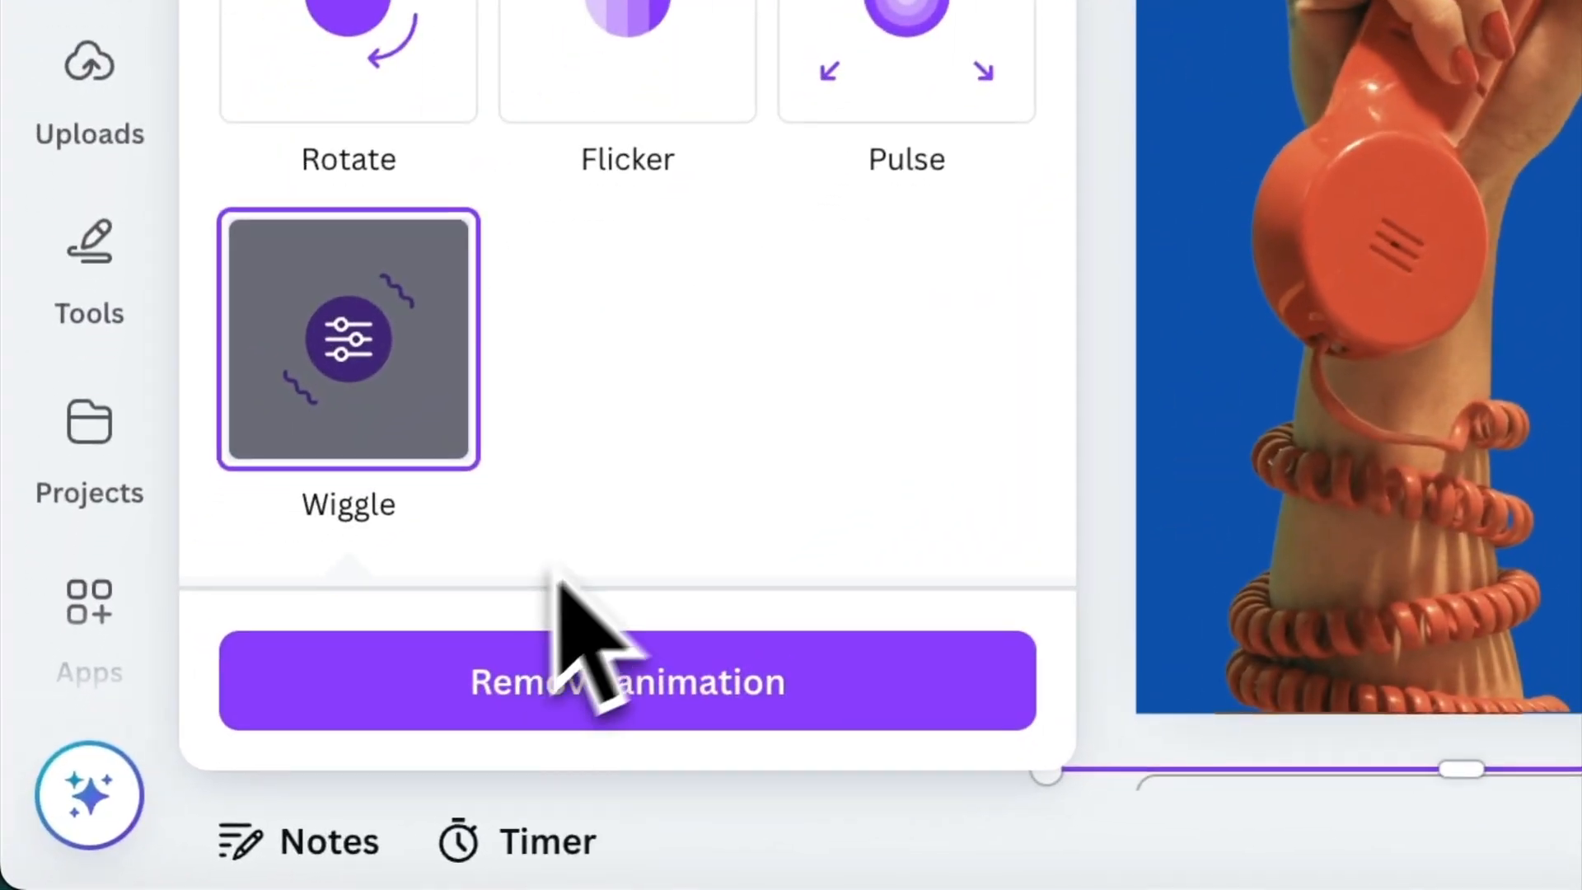
{"action": "scroll", "coordinate": [274, 742], "scroll_direction": "down", "scroll_amount": 2}
{"action": "left_click_drag", "start_coordinate": [330, 665], "coordinate": [303, 664]}
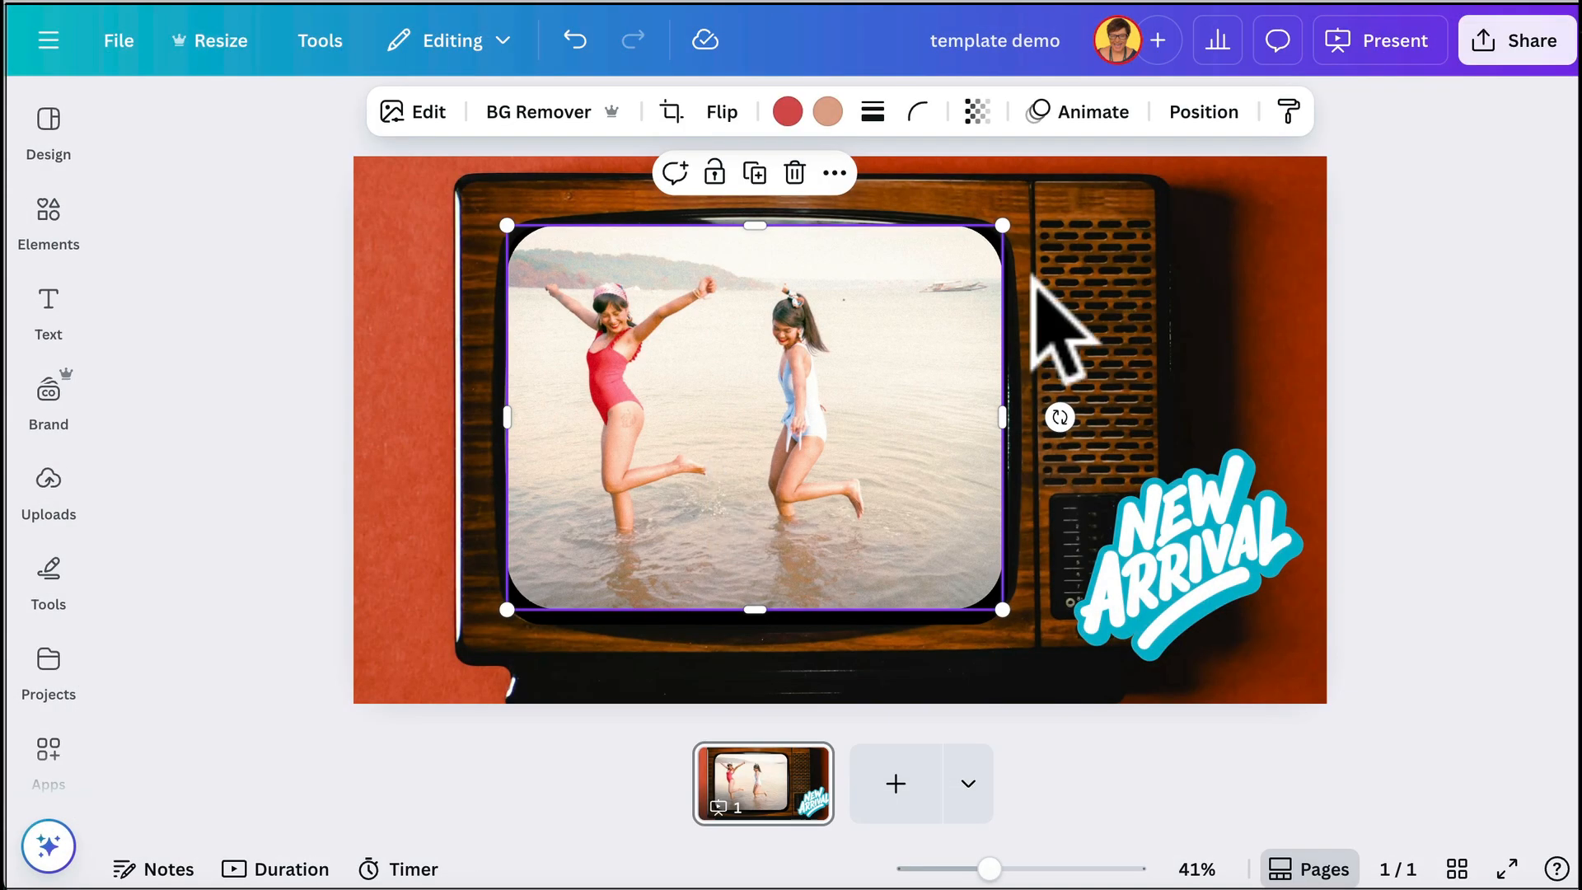
Step: Examine the featured photo animations Shake Zoom, Whip Slide, Old TV and Chroma Wave and the Reveal group on the beach photo in the television
{"action": "left_click", "coordinate": [1096, 120]}
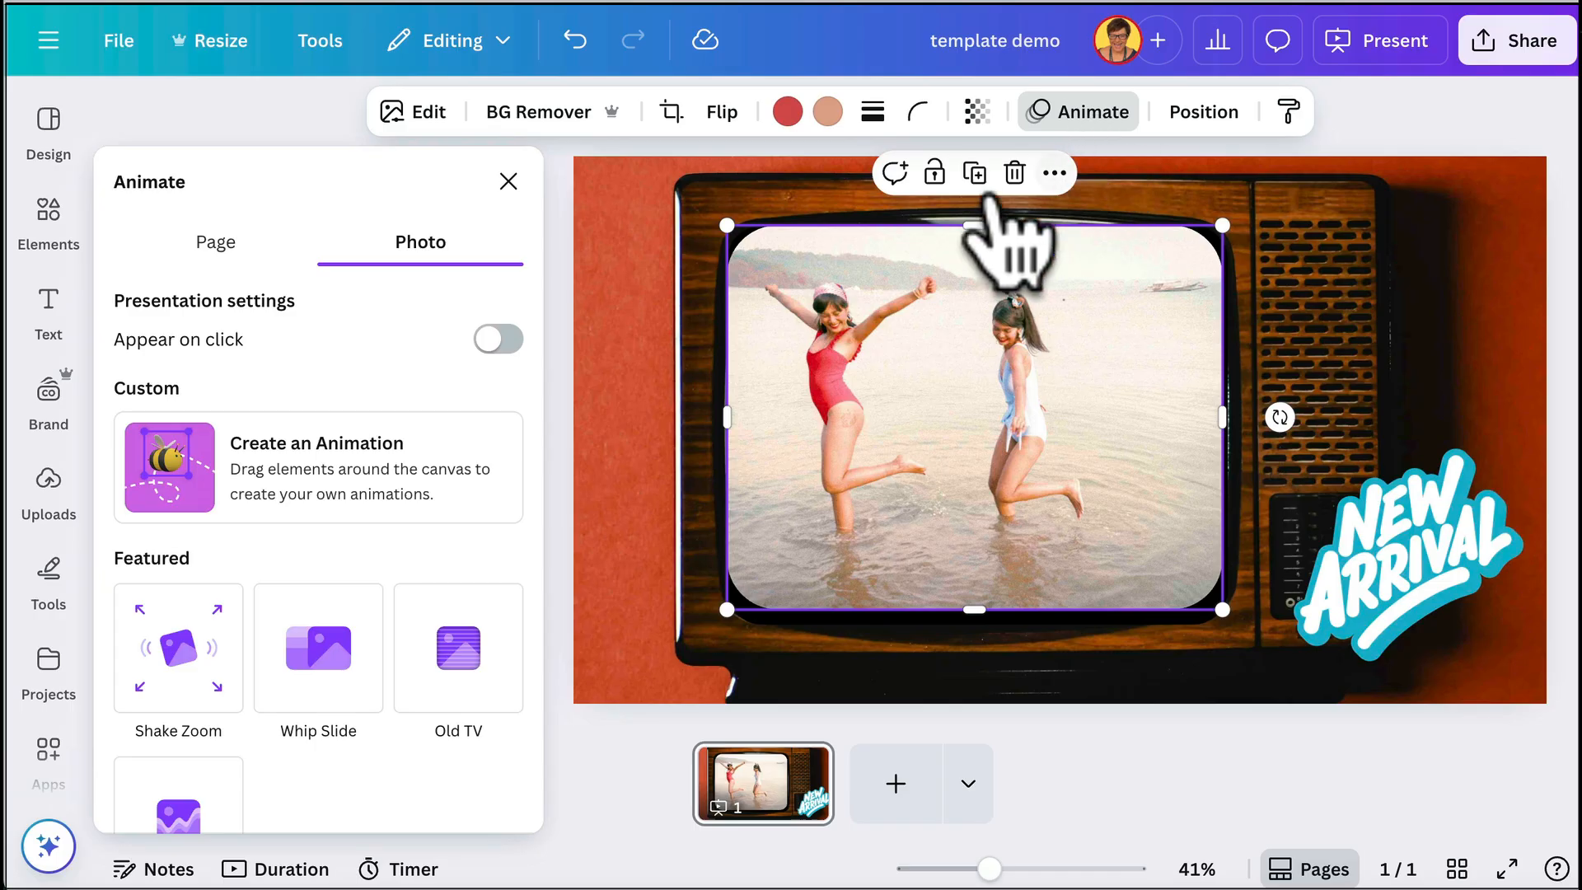
{"action": "scroll", "coordinate": [387, 544], "scroll_direction": "down", "scroll_amount": 3}
{"action": "left_click", "coordinate": [170, 455]}
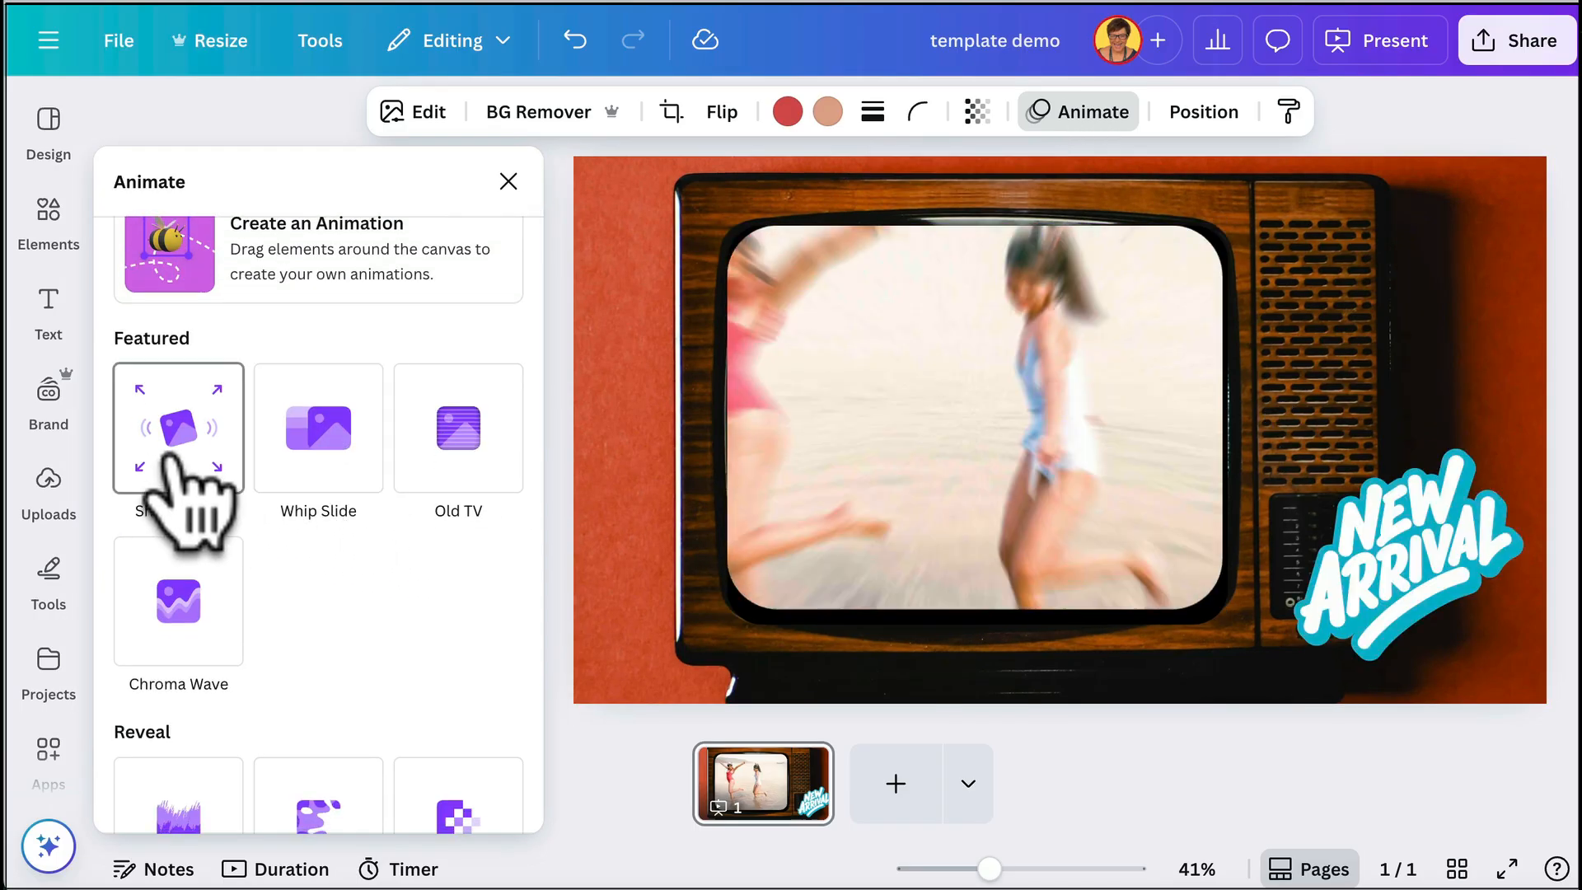
{"action": "left_click", "coordinate": [336, 465]}
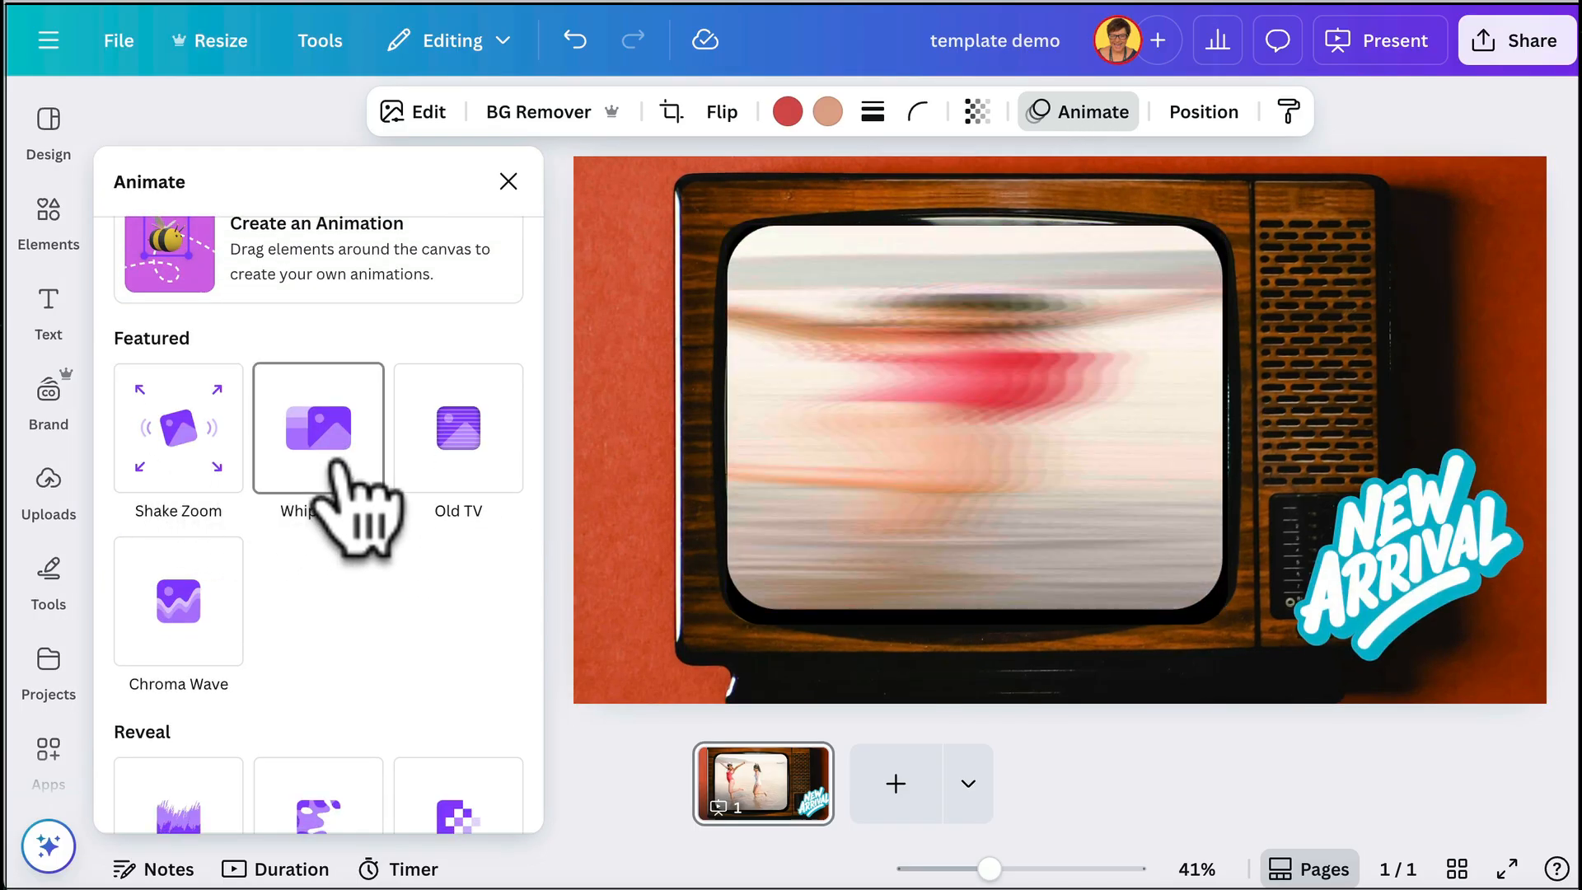
{"action": "left_click", "coordinate": [468, 474]}
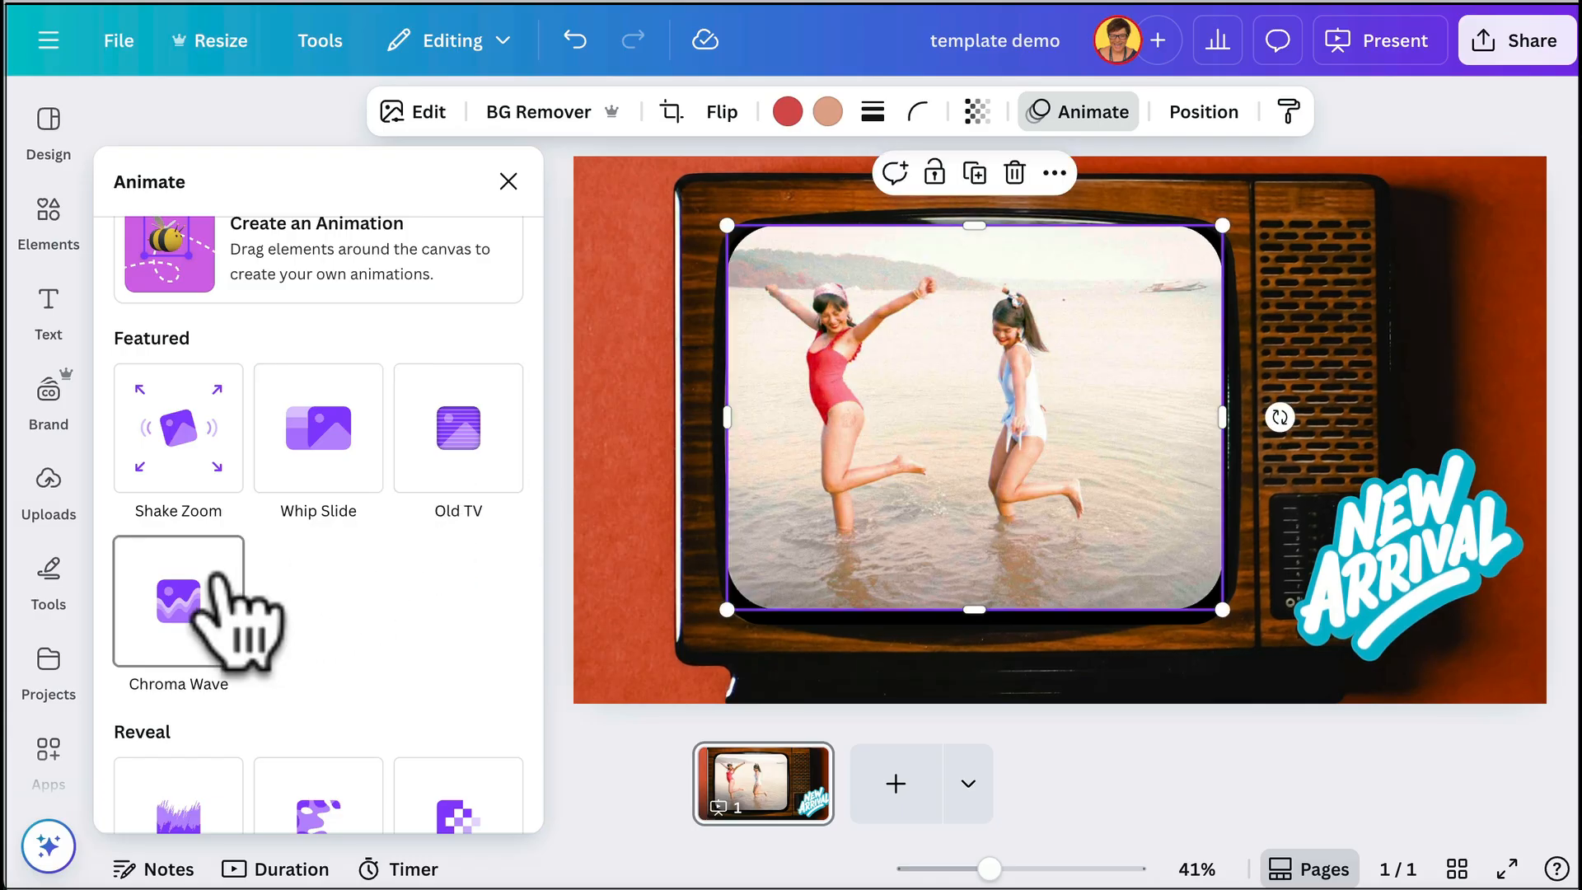
{"action": "scroll", "coordinate": [218, 581], "scroll_direction": "down", "scroll_amount": 3}
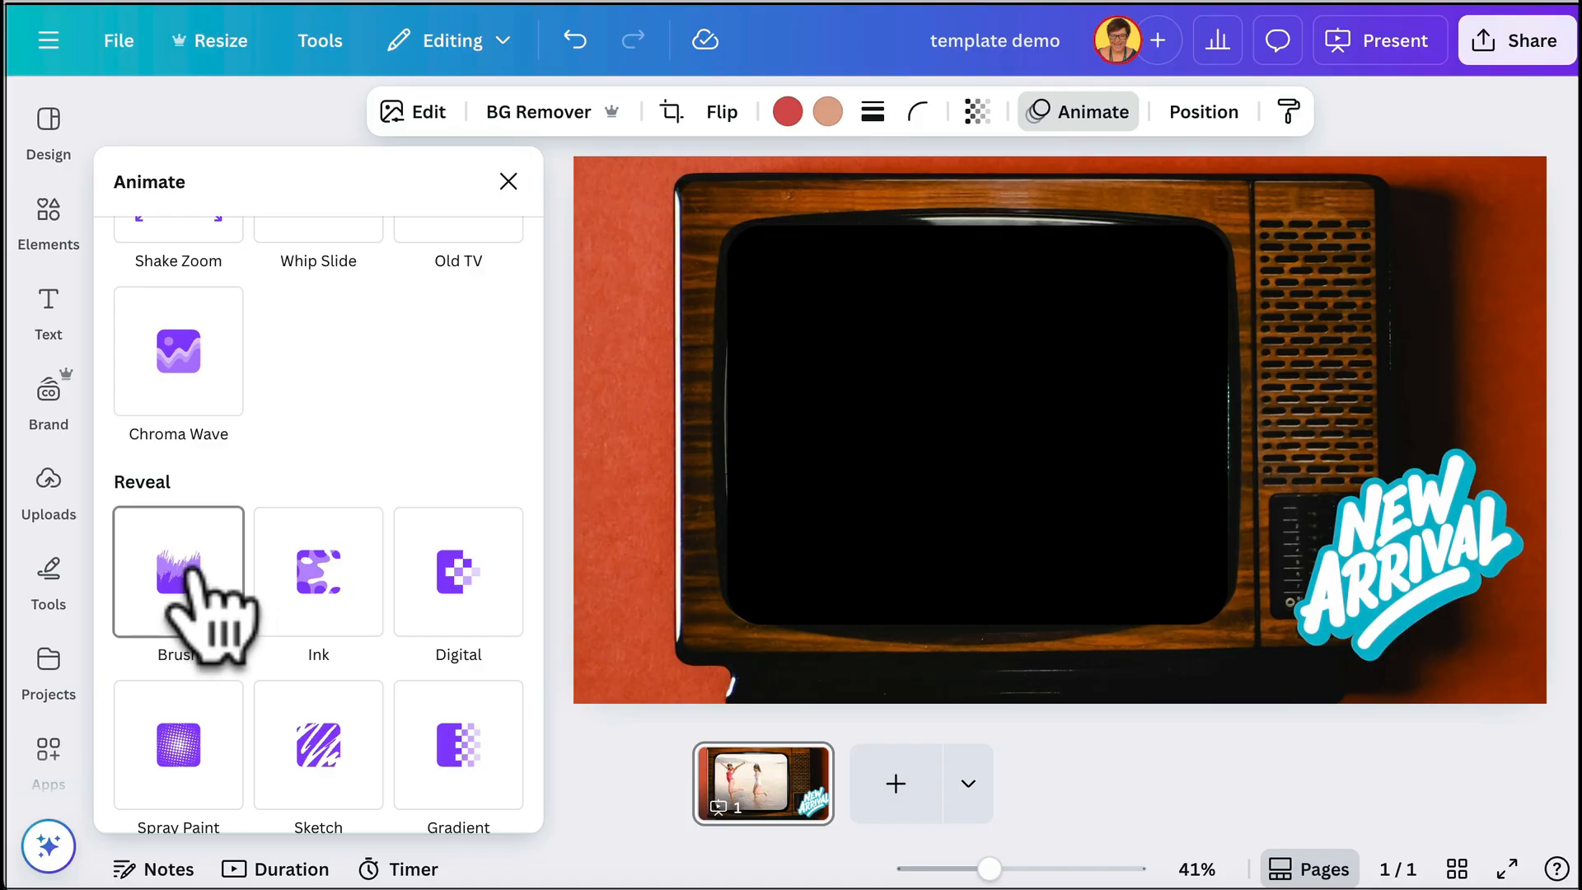